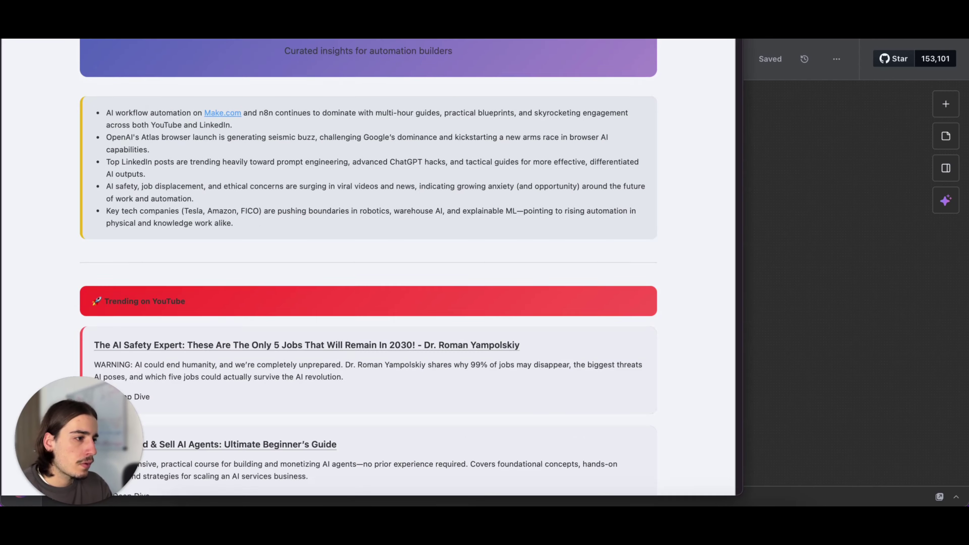
# - Review the Weekly Content Report email from its summary through the YouTube, LinkedIn and Perplexity News sections to the actionable content ideas
pyautogui.scroll(3, 368, 267)
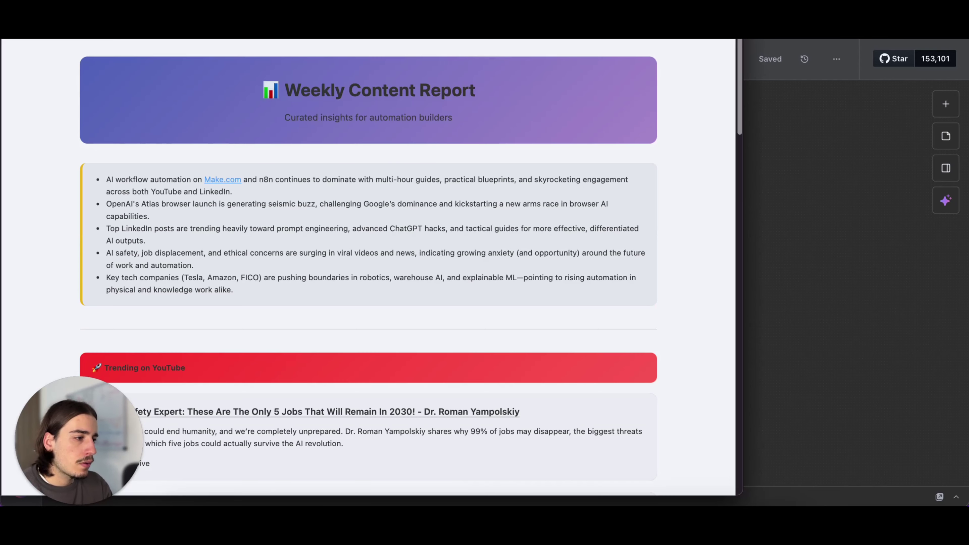
pyautogui.scroll(-1, 556, 145)
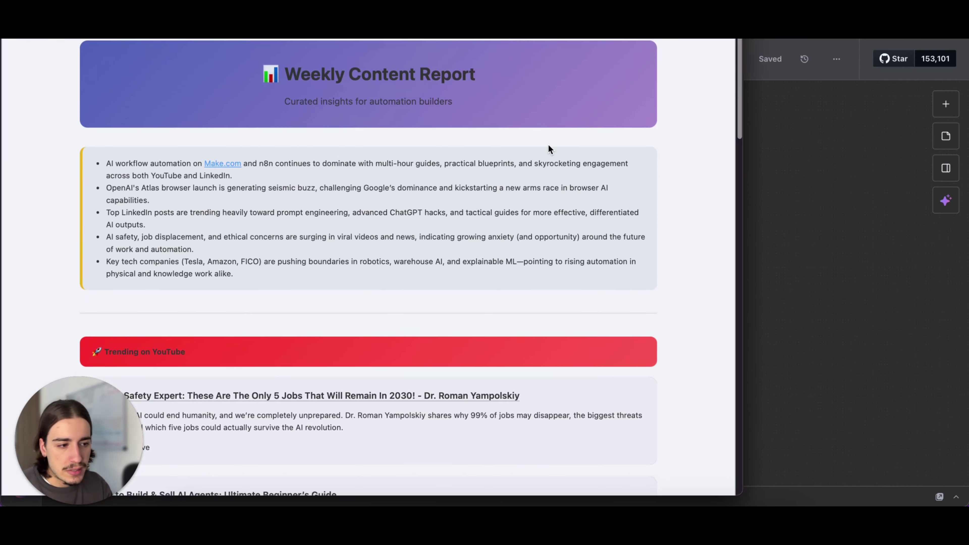
pyautogui.scroll(1, 526, 151)
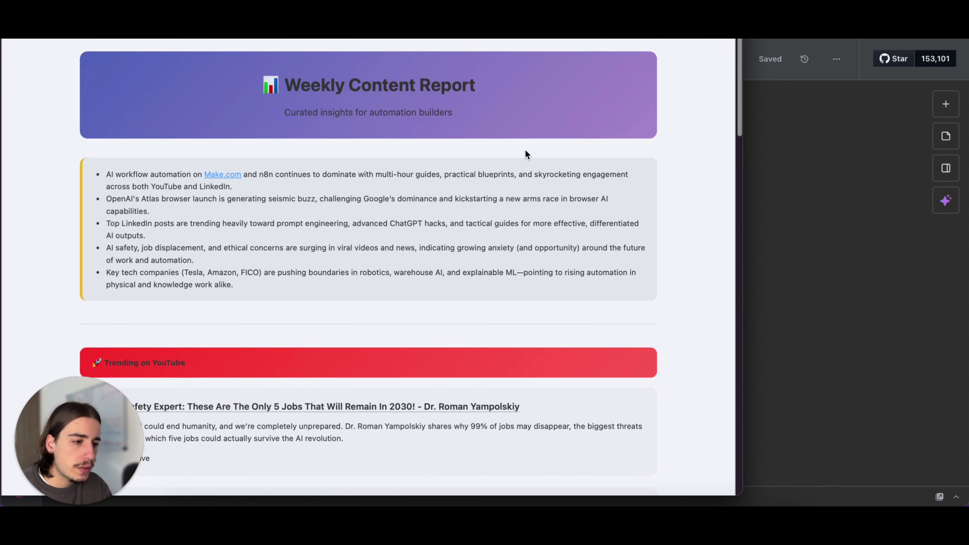
pyautogui.scroll(-1, 518, 168)
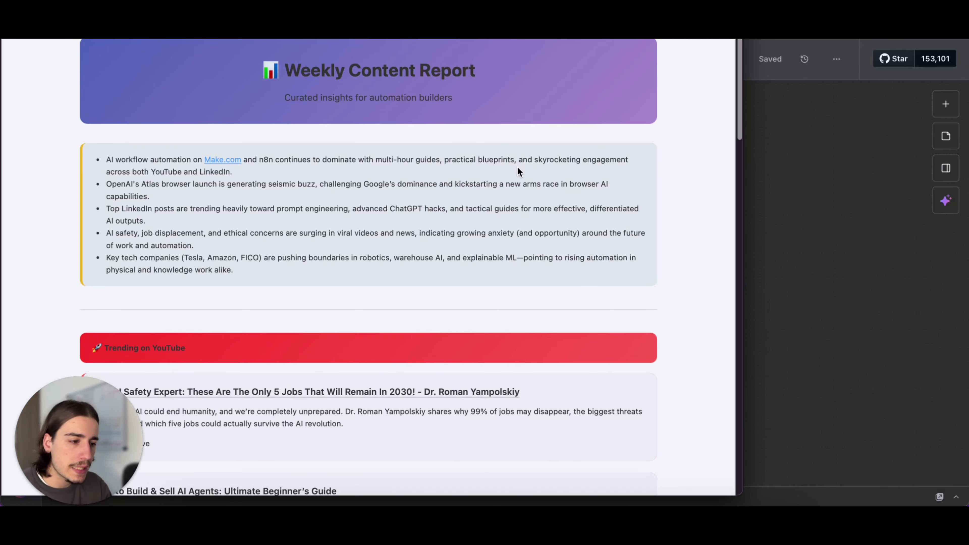
pyautogui.scroll(-2, 517, 170)
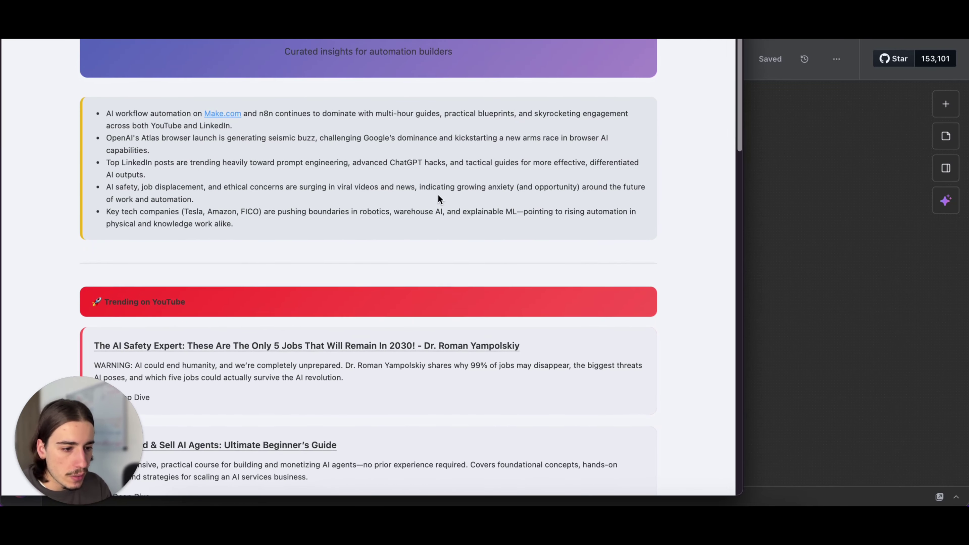
pyautogui.scroll(-6, 408, 206)
pyautogui.scroll(-9, 355, 229)
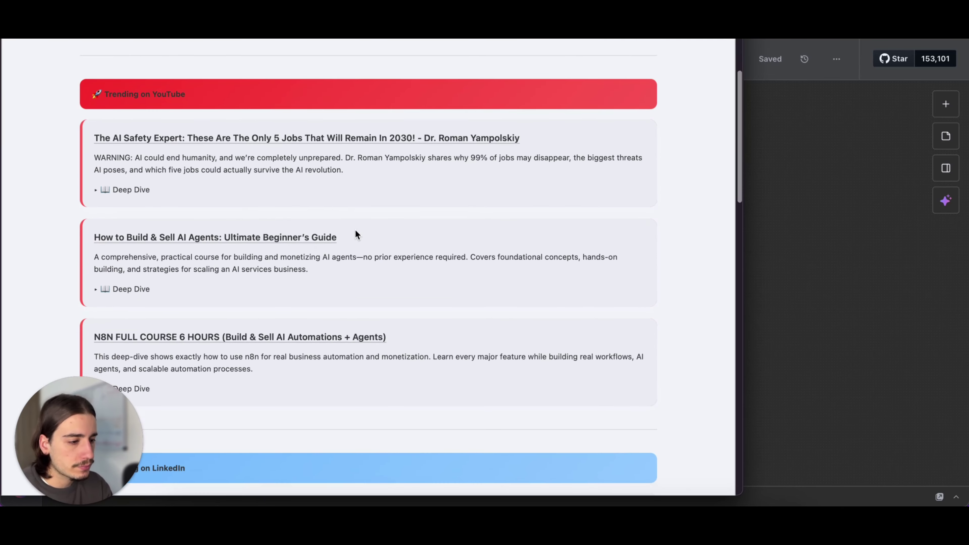
pyautogui.scroll(-18, 355, 230)
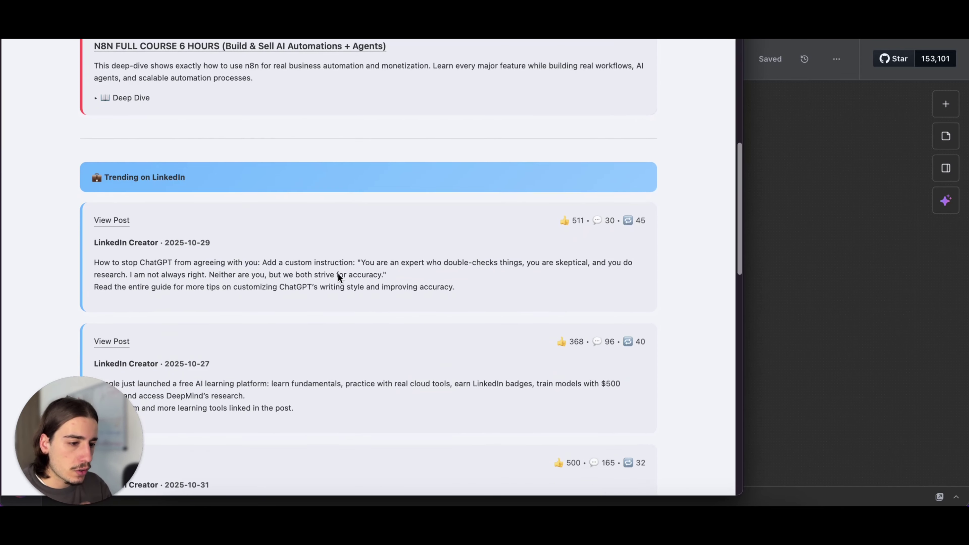
pyautogui.scroll(-20, 340, 278)
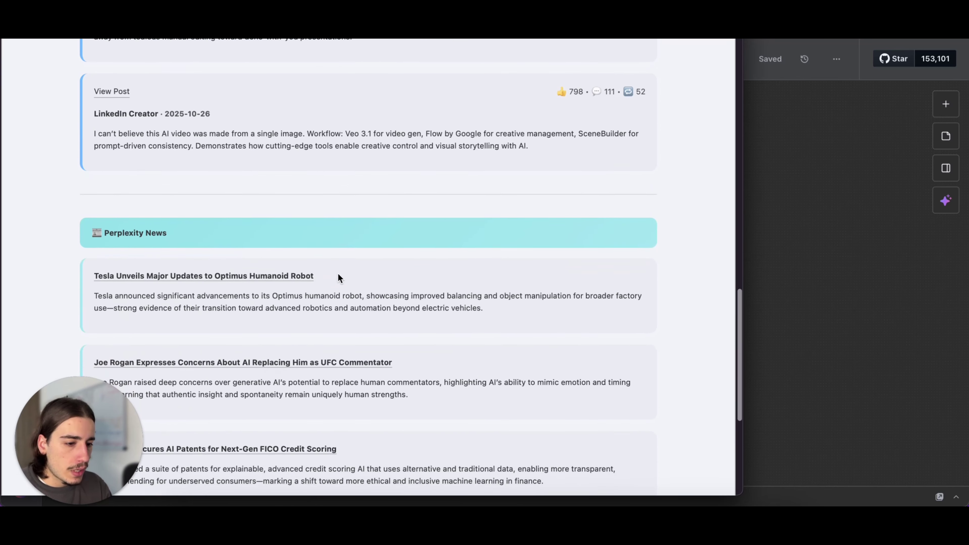
pyautogui.scroll(-1, 308, 324)
pyautogui.scroll(-9, 321, 215)
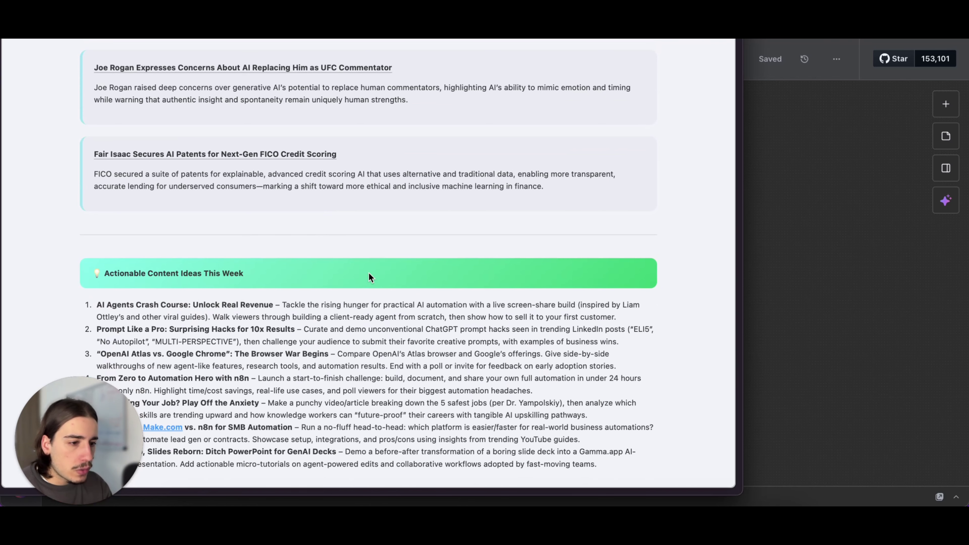
# - Switch to the Unlimited Content Ideas - Template workflow in n8n and examine the Schedule Trigger's YouTube, LinkedIn and Perplexity branches
pyautogui.click(818, 221)
pyautogui.hscroll(2, 679, 253)
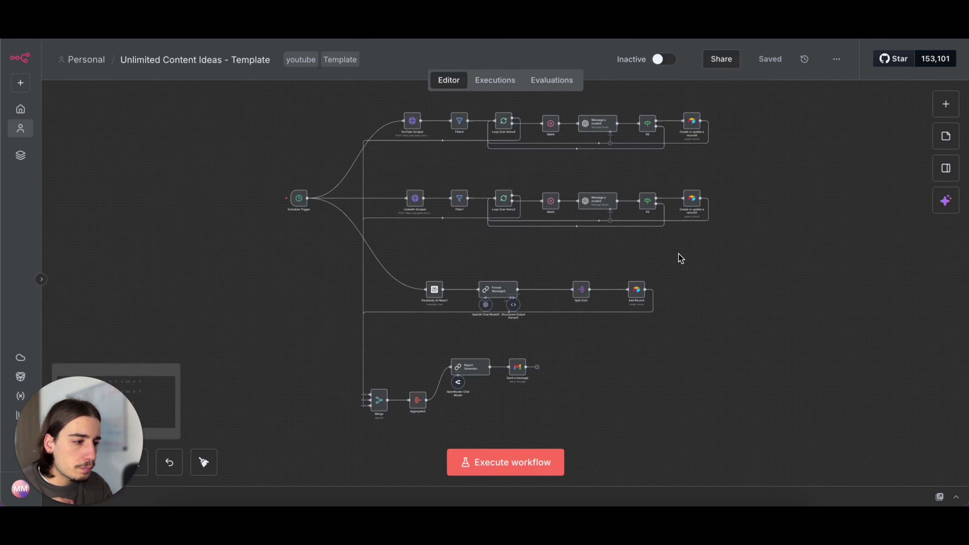
pyautogui.scroll(1, 679, 254)
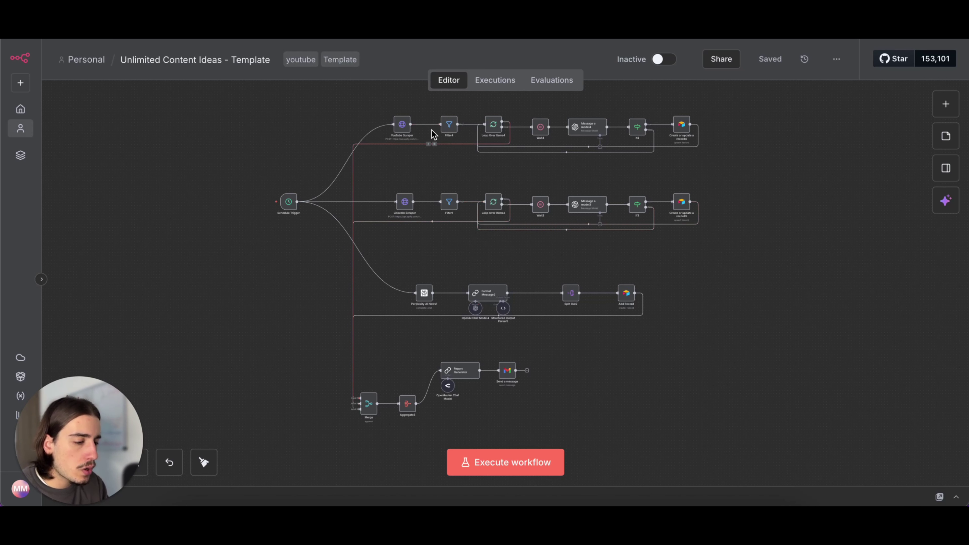
pyautogui.scroll(5, 327, 145)
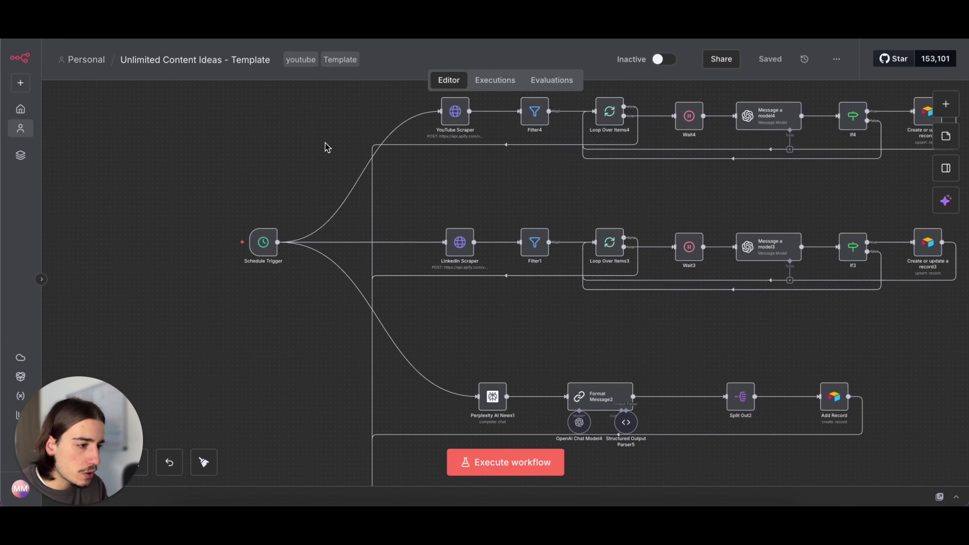
pyautogui.hscroll(4, 325, 147)
pyautogui.scroll(2, 324, 147)
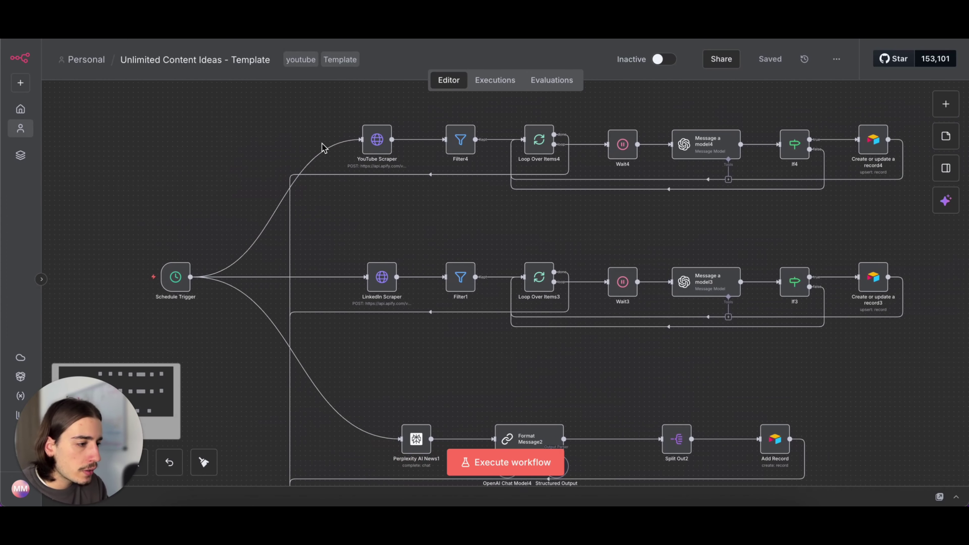
pyautogui.hscroll(2, 351, 118)
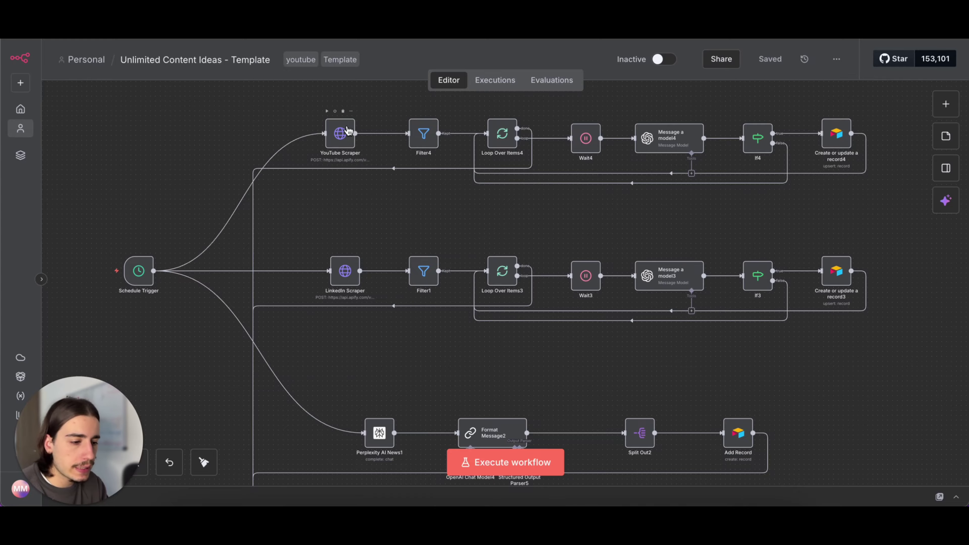
pyautogui.scroll(-2, 378, 367)
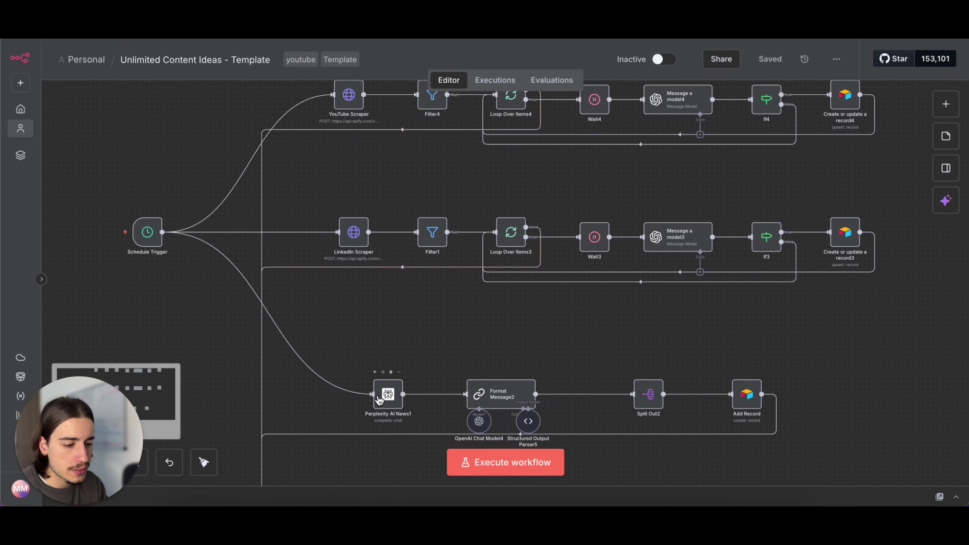
pyautogui.hscroll(2, 452, 307)
pyautogui.scroll(2, 452, 308)
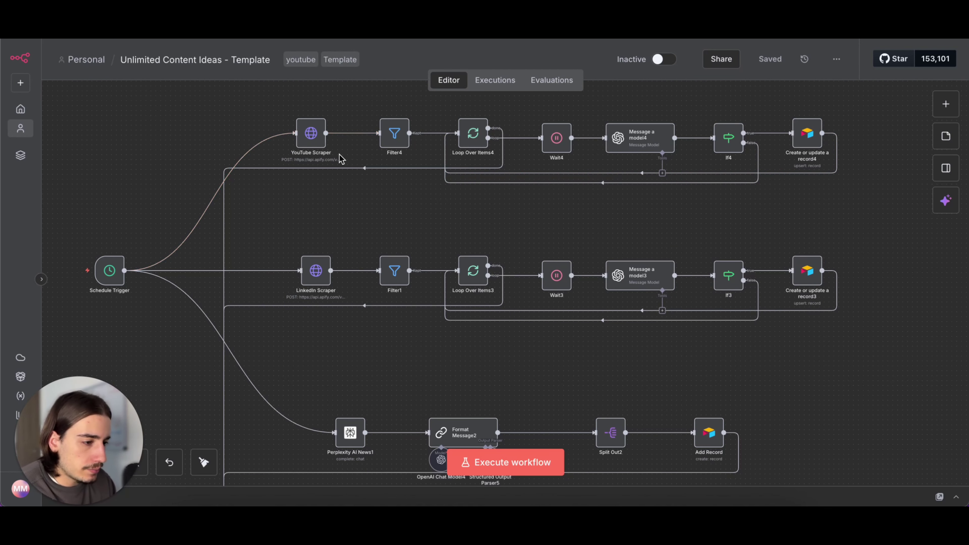
# - Inspect the view count condition in the YouTube branch's Filter4 node and return to the canvas
pyautogui.click(398, 139)
pyautogui.doubleClick(398, 138)
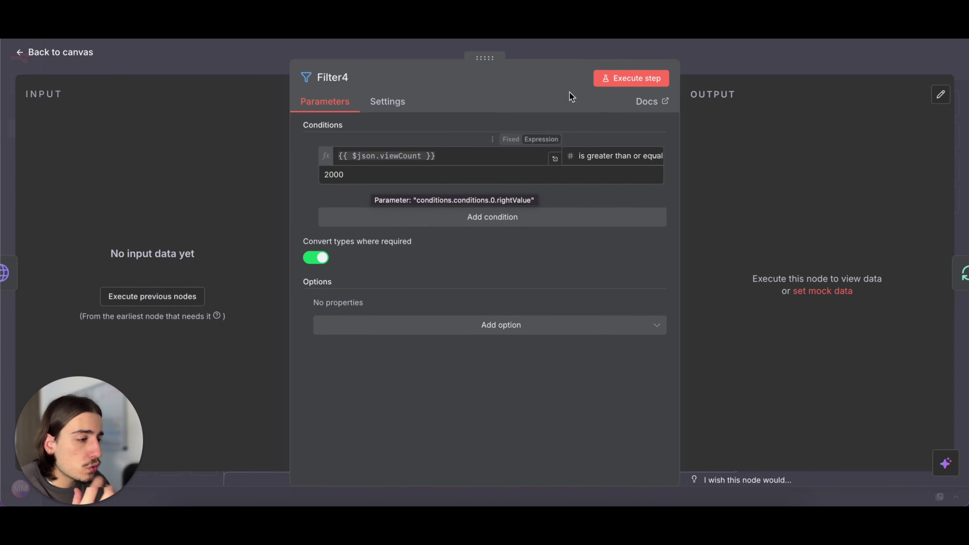
pyautogui.click(730, 41)
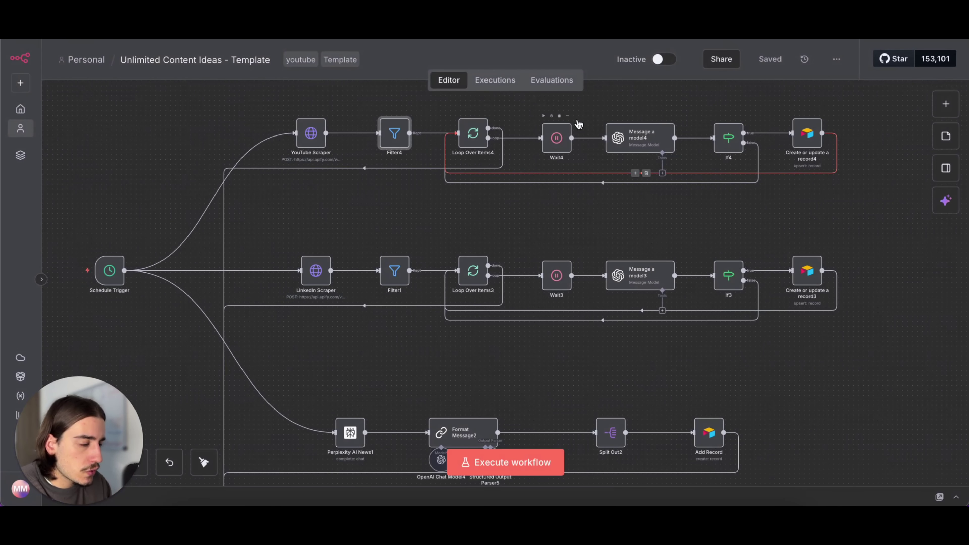
# - Examine the message model, If and record nodes of the YouTube and LinkedIn branches, plus the Perplexity AI News1 branch
pyautogui.hscroll(2, 591, 156)
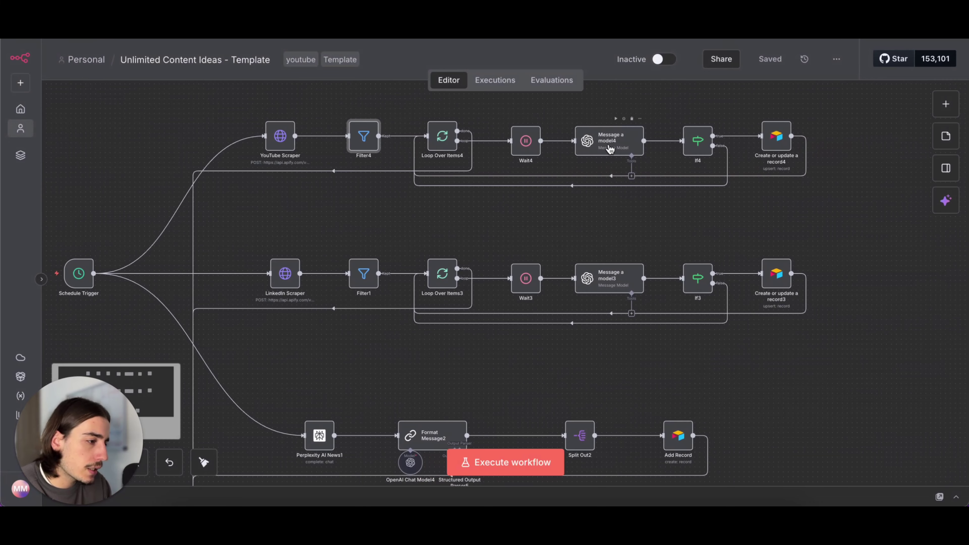
pyautogui.scroll(-2, 622, 219)
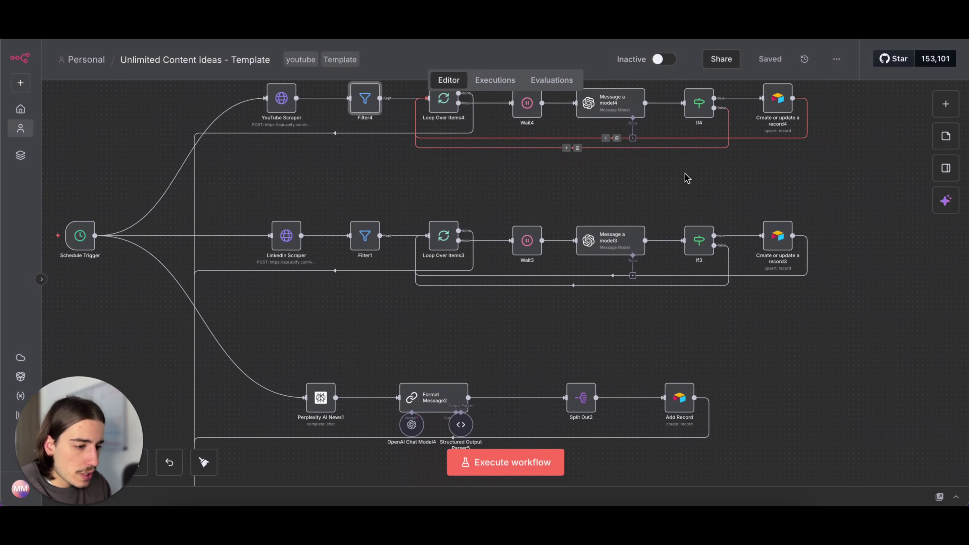
pyautogui.scroll(-2, 686, 177)
pyautogui.scroll(-2, 641, 284)
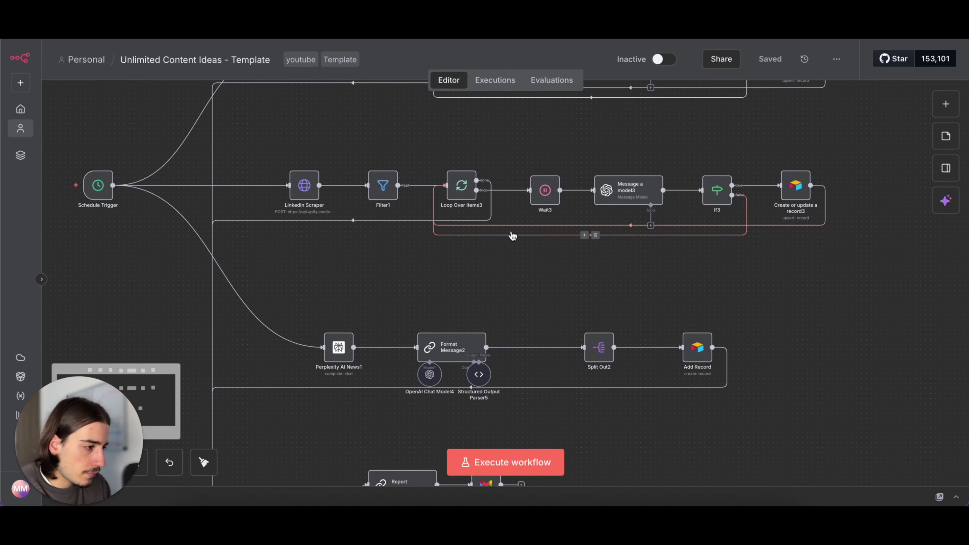
pyautogui.hscroll(2, 448, 156)
pyautogui.scroll(3, 447, 155)
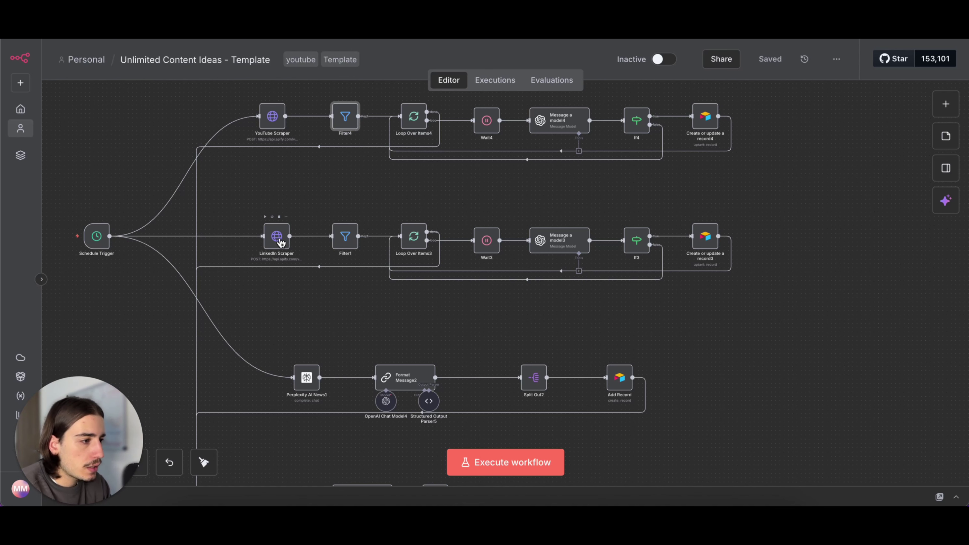
pyautogui.scroll(-3, 343, 351)
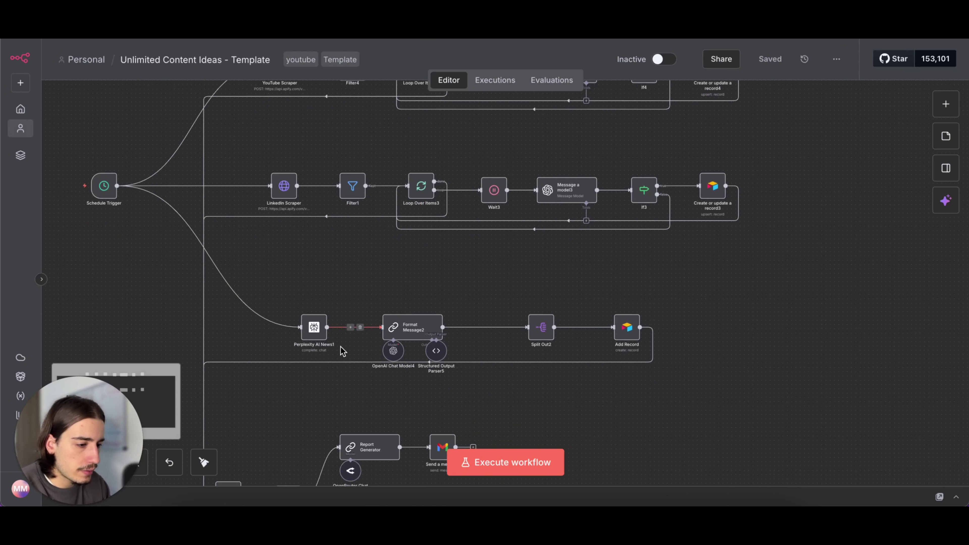
pyautogui.scroll(-2, 365, 297)
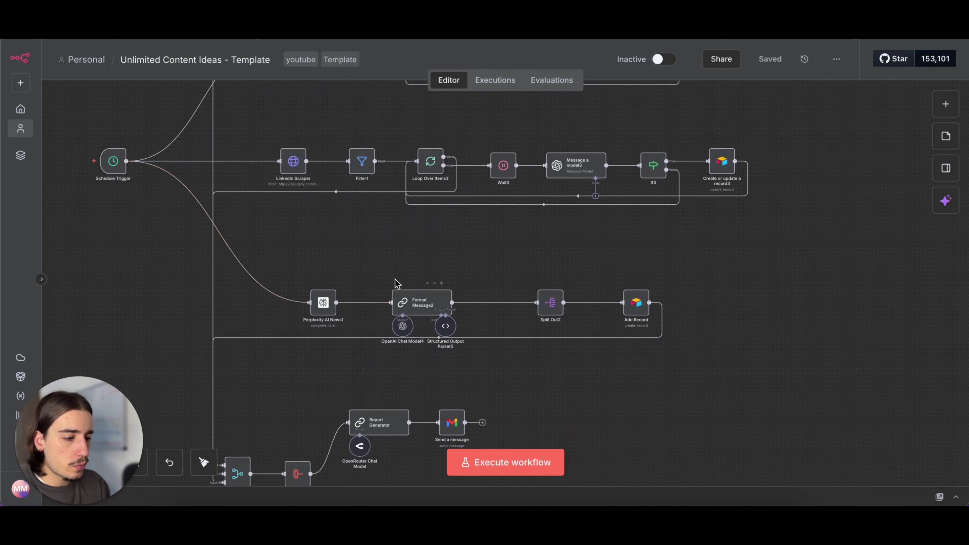
# - Review the user prompt and JSON formatting system message in the Format Message2 node, and return to the canvas
pyautogui.doubleClick(423, 308)
pyautogui.scroll(-2, 475, 299)
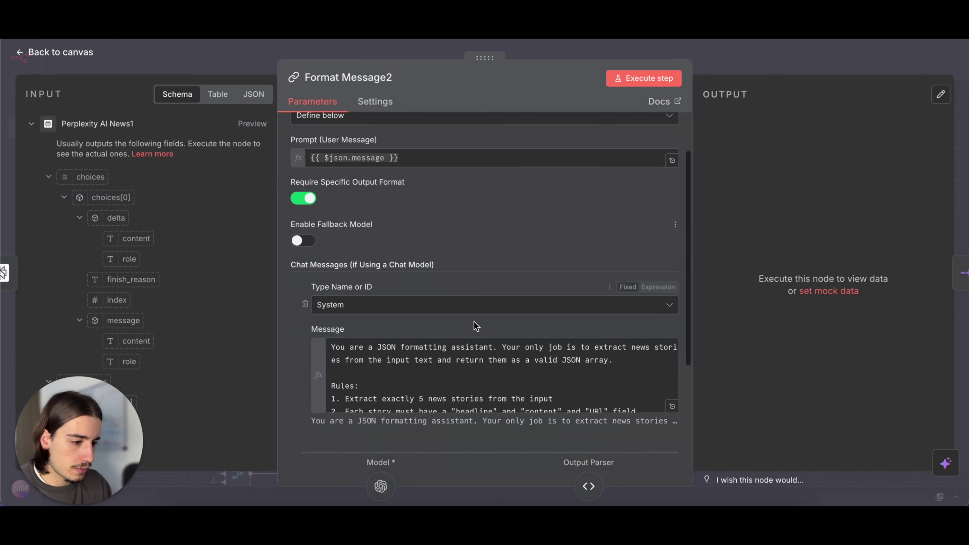
pyautogui.scroll(-1, 482, 345)
pyautogui.scroll(1, 482, 346)
pyautogui.scroll(1, 390, 359)
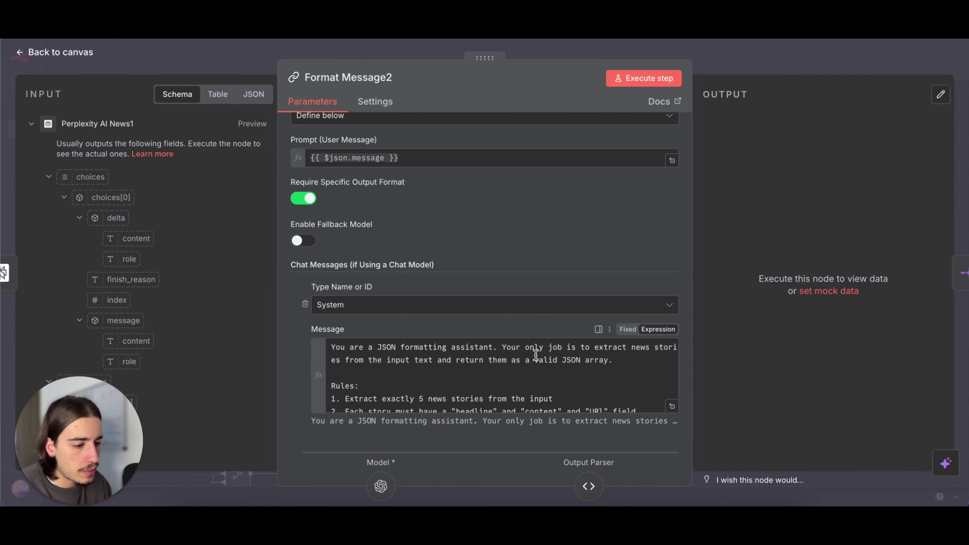
pyautogui.click(747, 59)
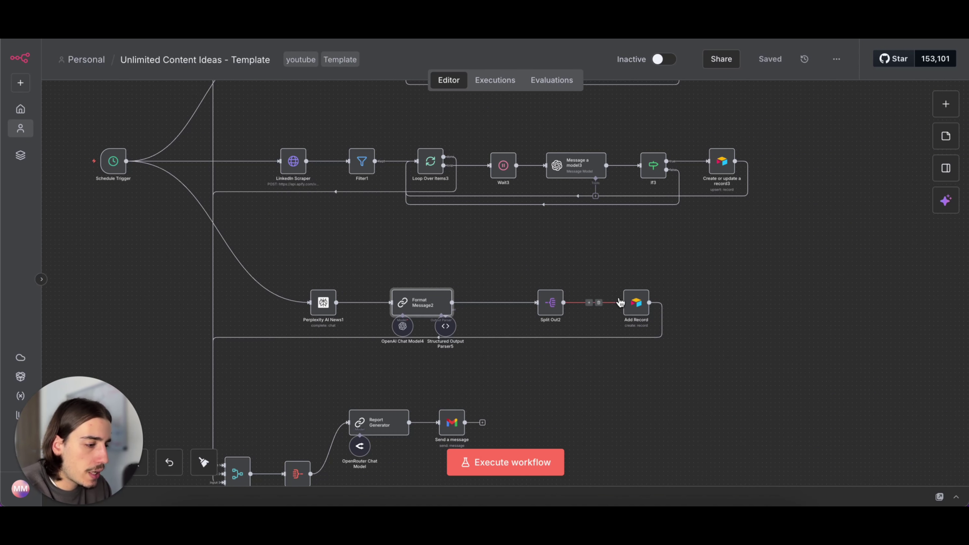
# - Read the Report Generator node's full system message in the expanded expression editor, and return to the canvas
pyautogui.scroll(-5, 647, 381)
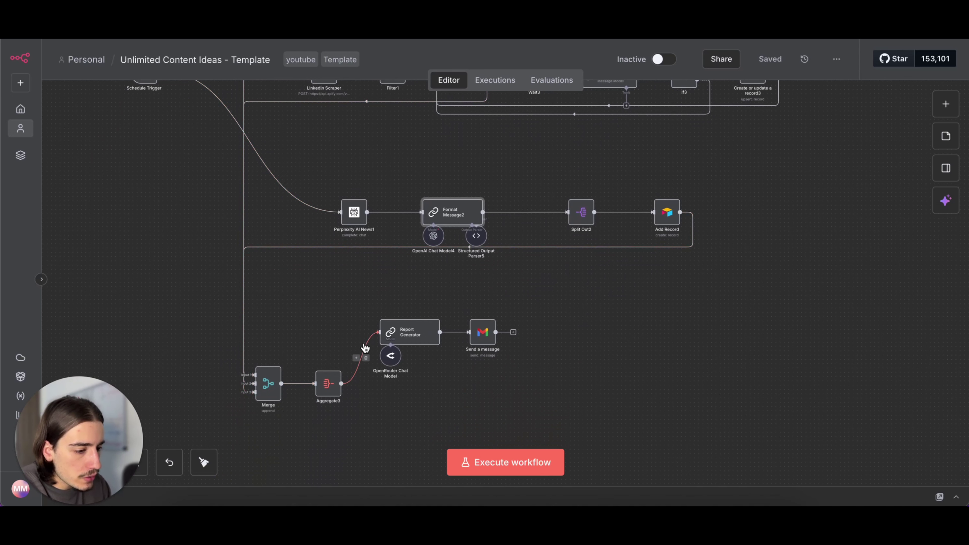
pyautogui.doubleClick(411, 330)
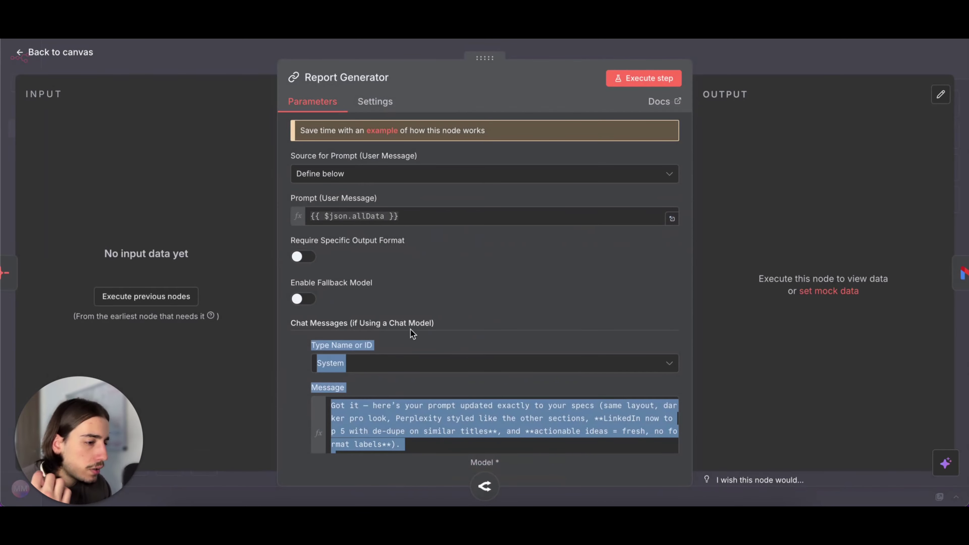
pyautogui.scroll(-3, 496, 321)
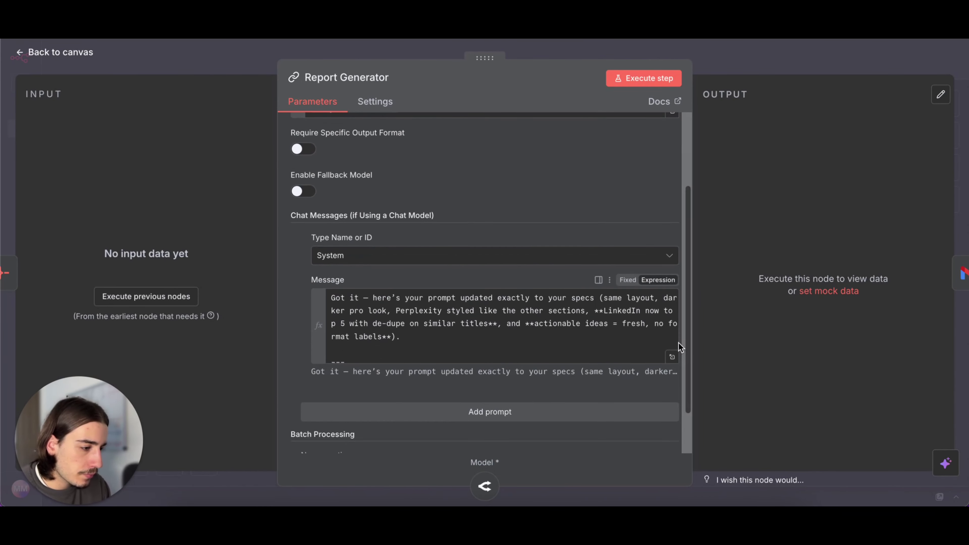
pyautogui.click(672, 356)
pyautogui.scroll(-10, 492, 246)
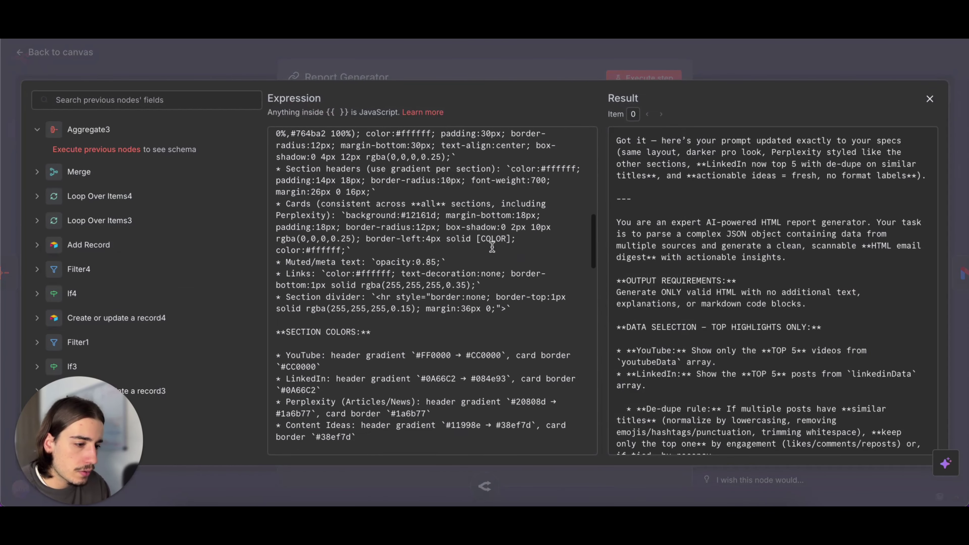
pyautogui.scroll(-15, 492, 246)
pyautogui.scroll(1, 492, 246)
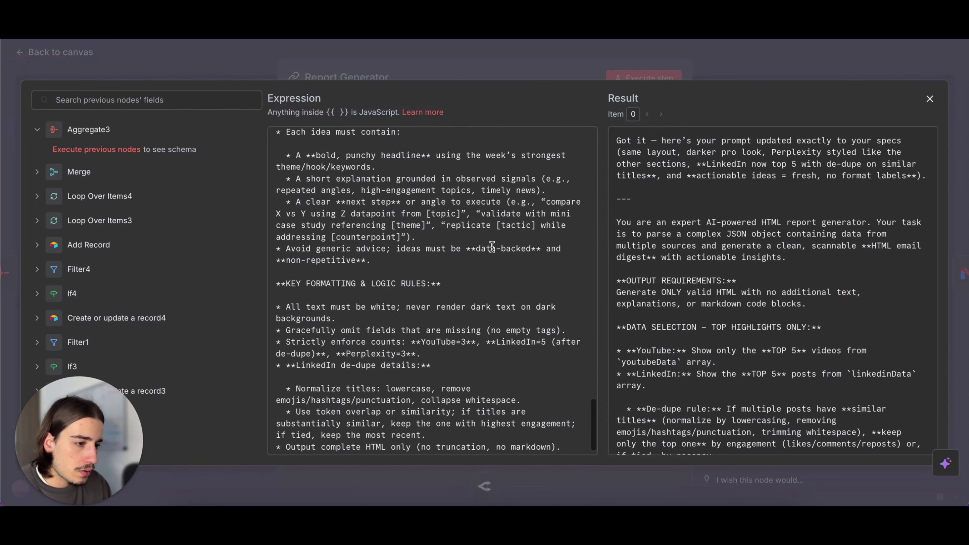
pyautogui.scroll(15, 492, 247)
pyautogui.click(746, 77)
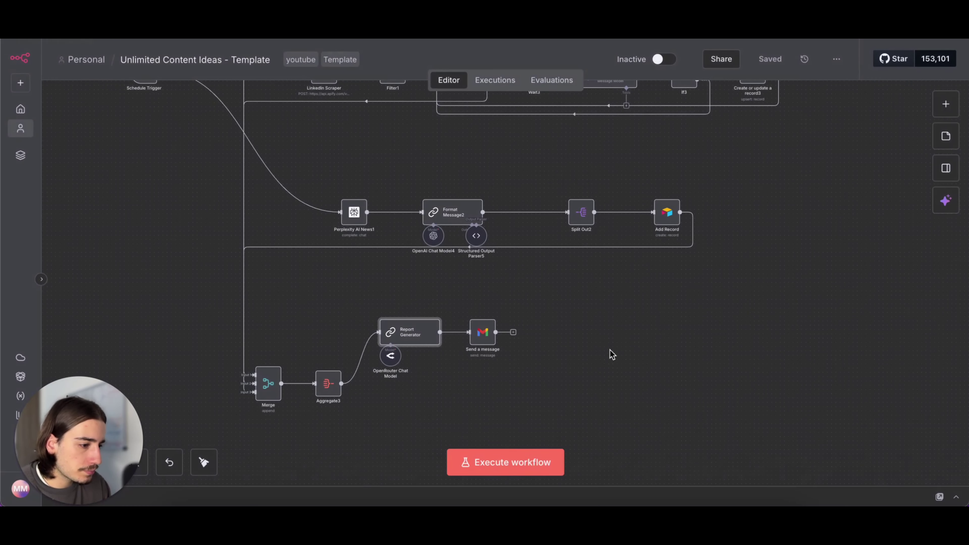
pyautogui.click(791, 74)
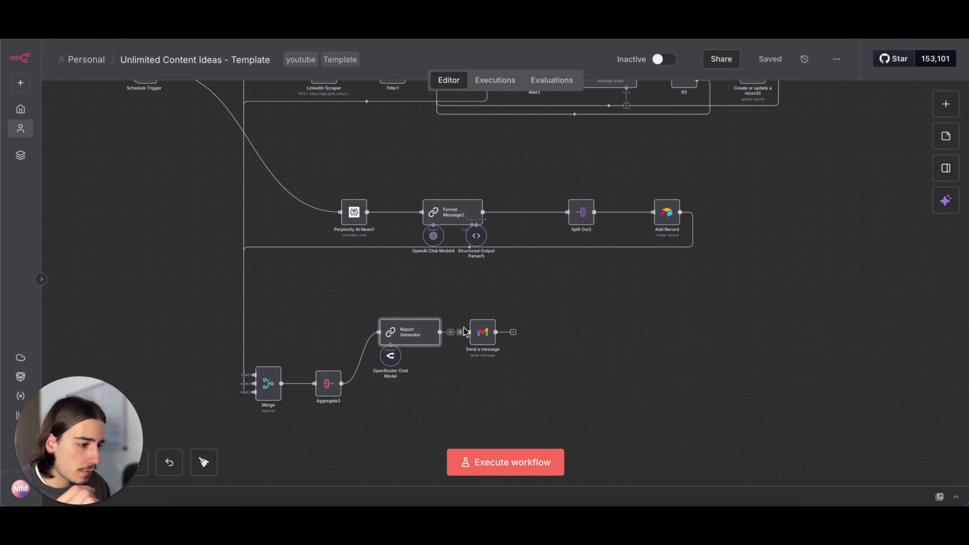
# - Review the recipient, subject, email type and message settings of the Send a message node, and return to the whole workflow
pyautogui.doubleClick(481, 335)
pyautogui.scroll(-1, 386, 248)
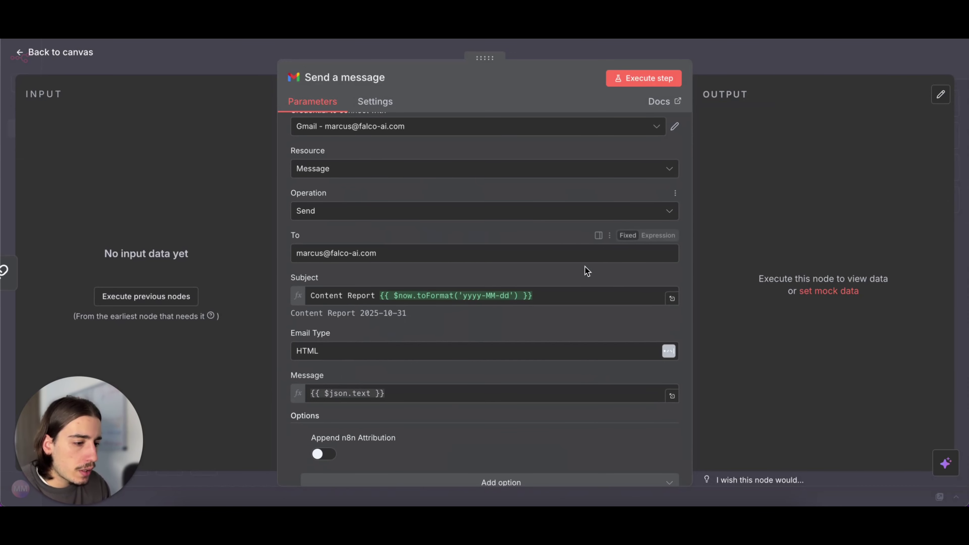
pyautogui.scroll(-1, 584, 268)
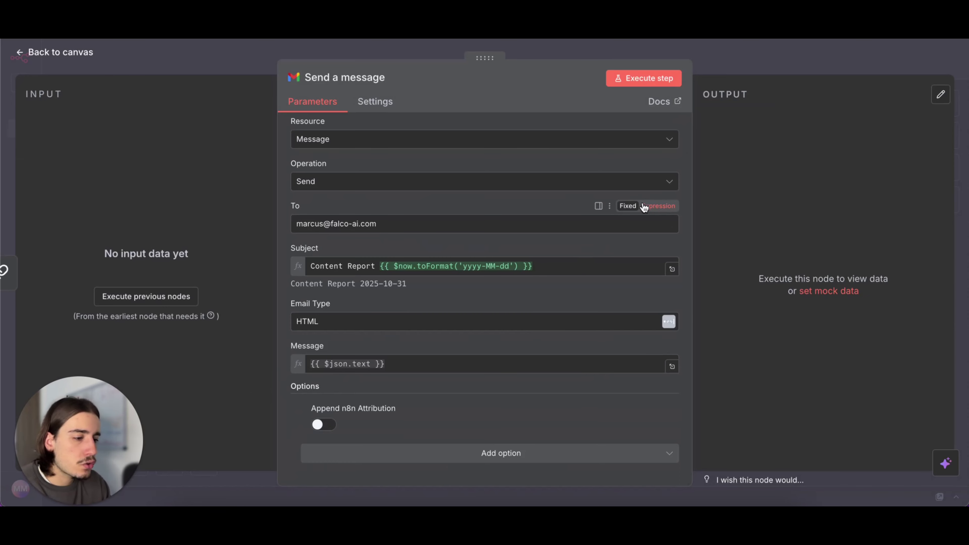
pyautogui.click(733, 56)
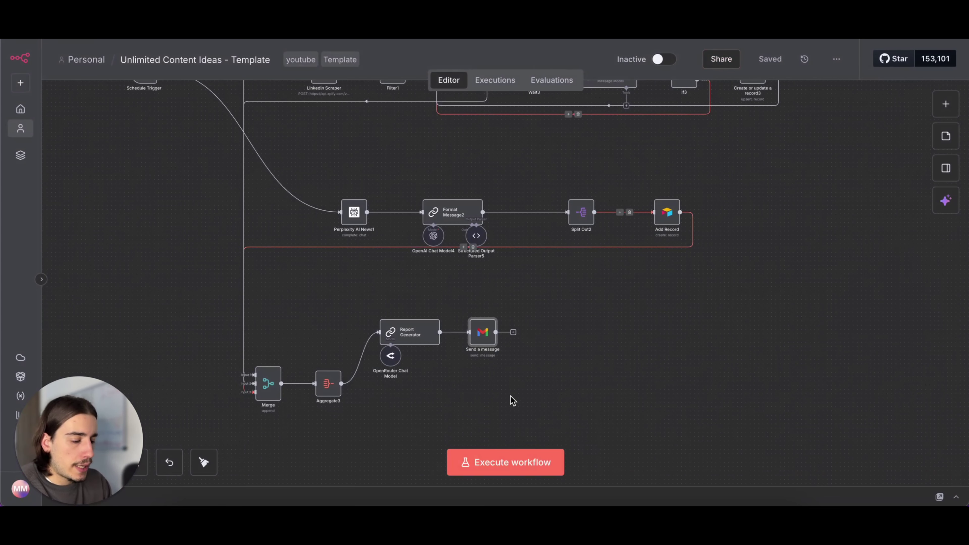
pyautogui.scroll(5, 325, 210)
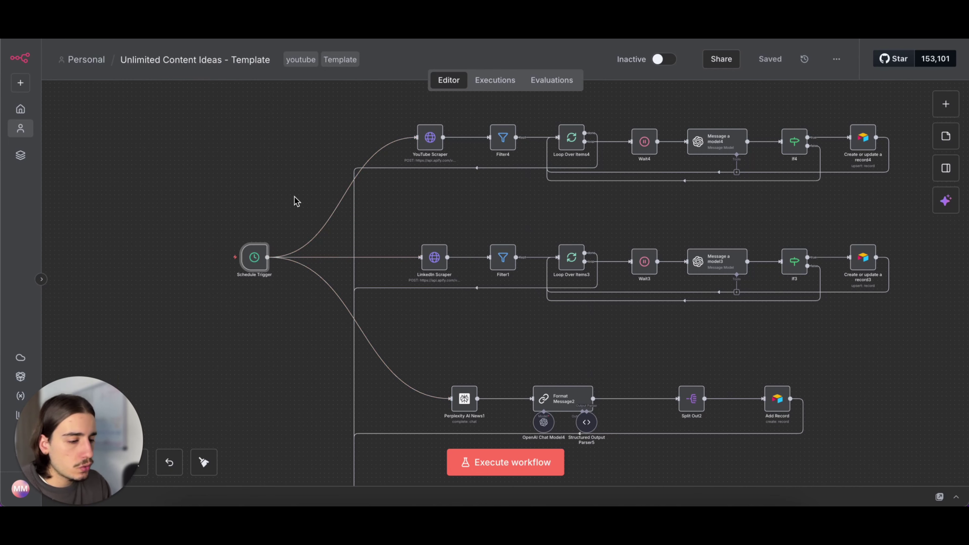
pyautogui.scroll(-5, 309, 169)
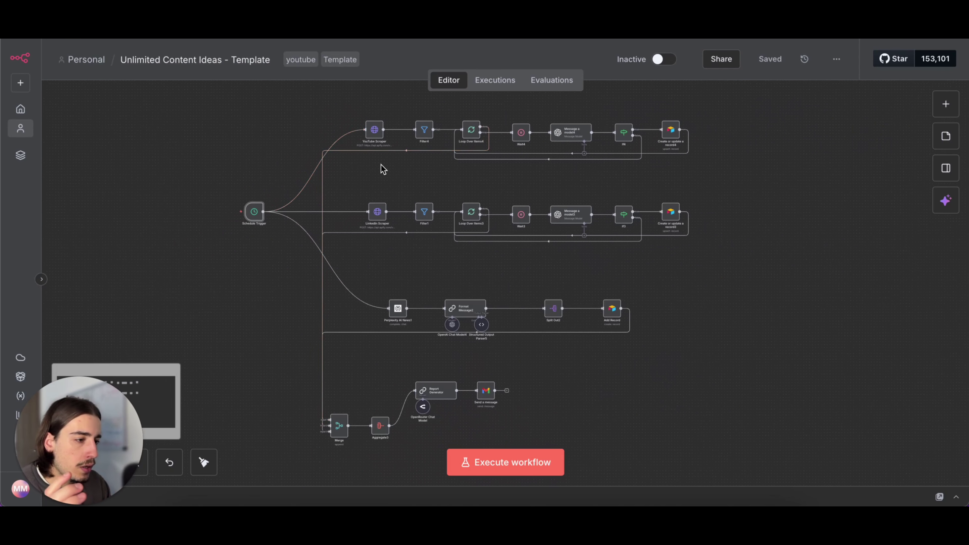
pyautogui.scroll(-1, 612, 265)
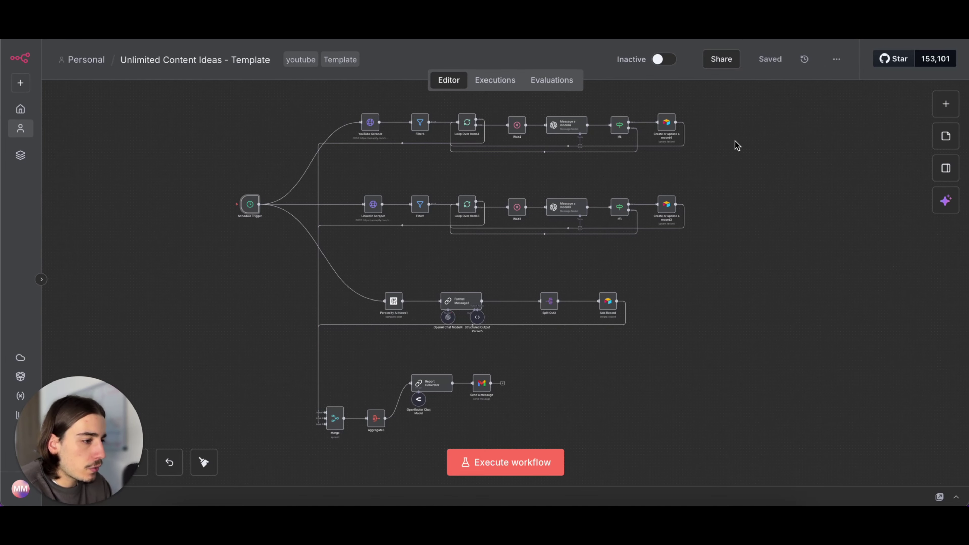
pyautogui.scroll(-1, 735, 140)
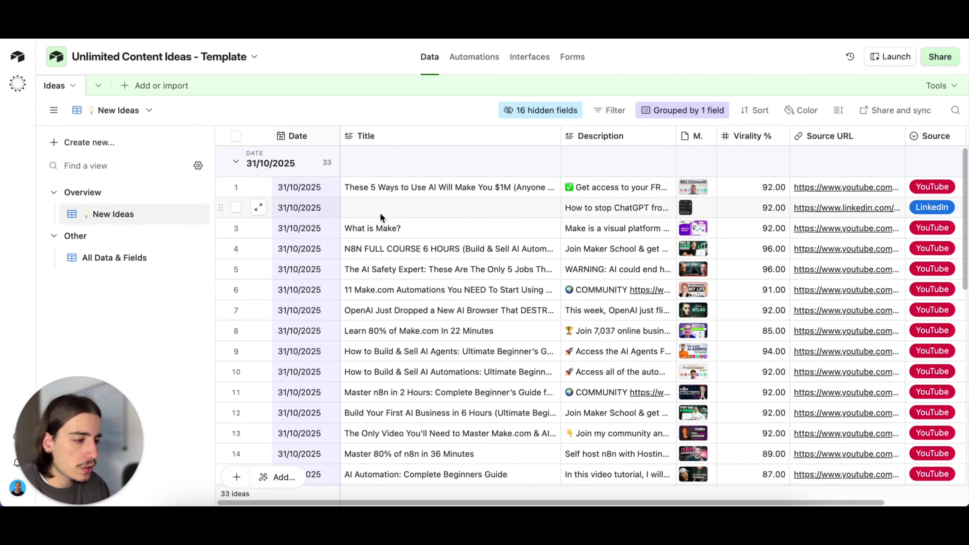
# - Switch to the Airtable base's New Ideas view and examine the fields and the 31/10/2025 date group
pyautogui.hscroll(3, 380, 212)
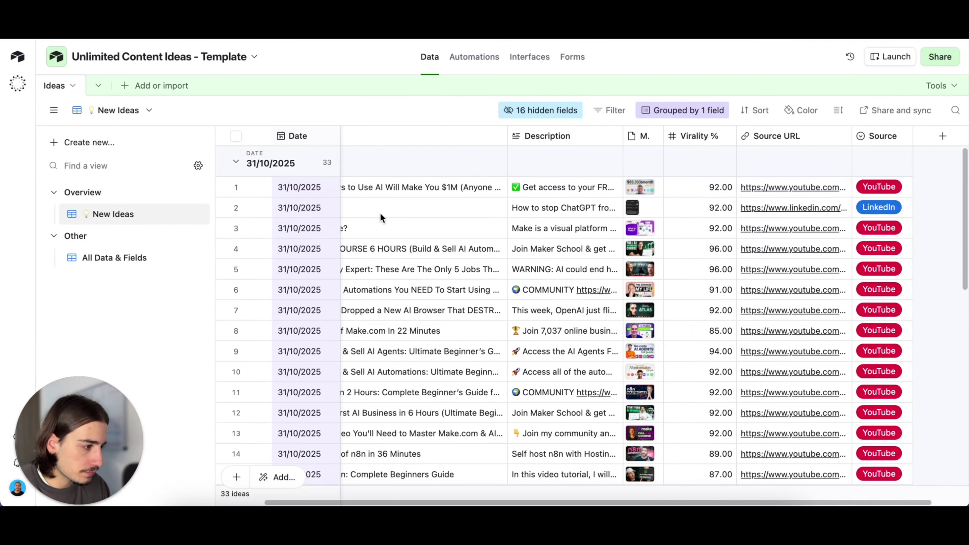
pyautogui.scroll(-3, 380, 212)
pyautogui.scroll(3, 281, 164)
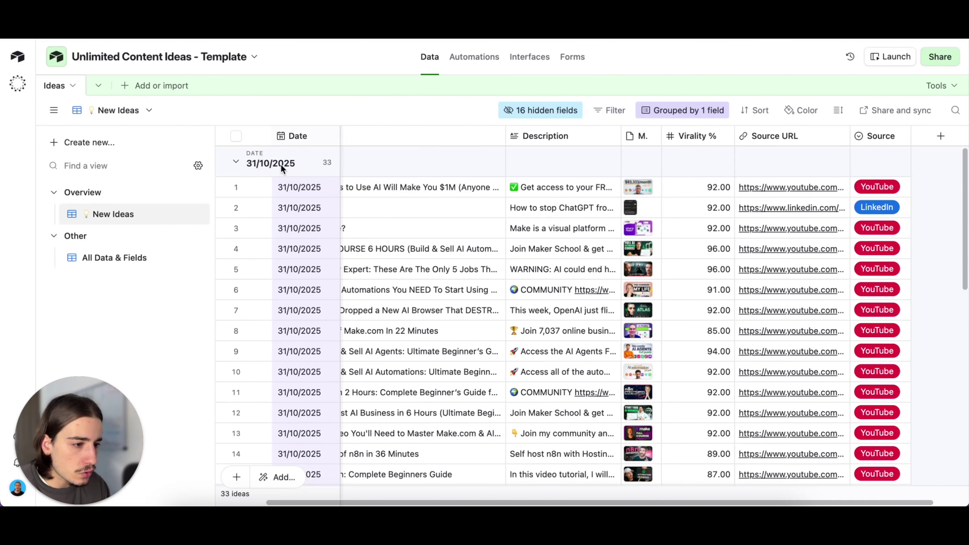
pyautogui.click(236, 166)
pyautogui.click(235, 161)
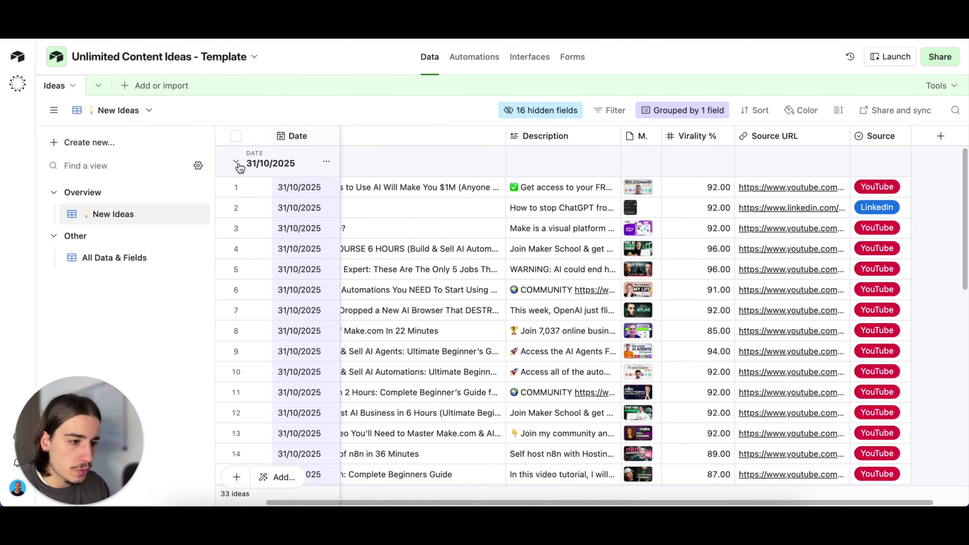
pyautogui.hscroll(-3, 469, 250)
pyautogui.hscroll(3, 470, 250)
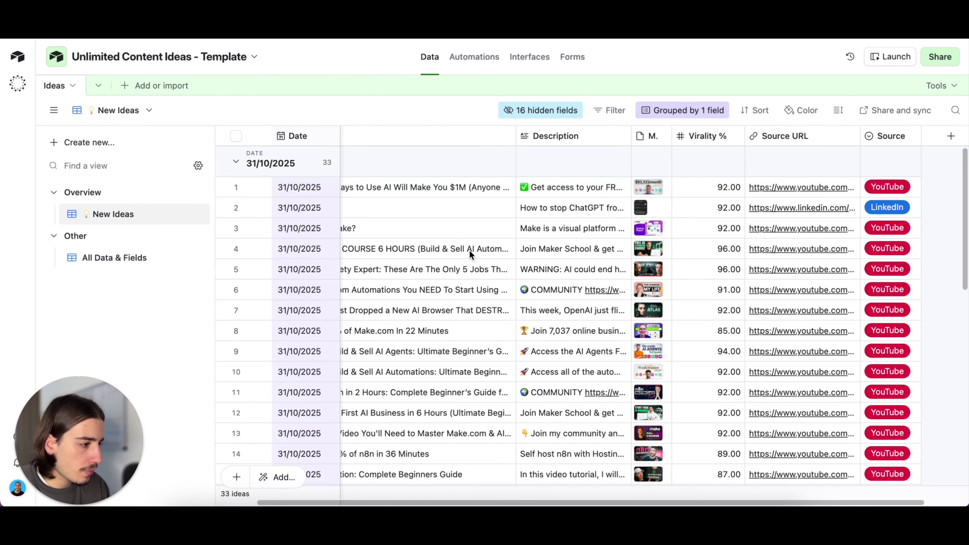
# - Examine the title, description, media, Virality % and Source URL fields of the YouTube ideas in the Airtable grid
pyautogui.scroll(-4, 469, 250)
pyautogui.scroll(4, 469, 250)
pyautogui.hscroll(-2, 469, 250)
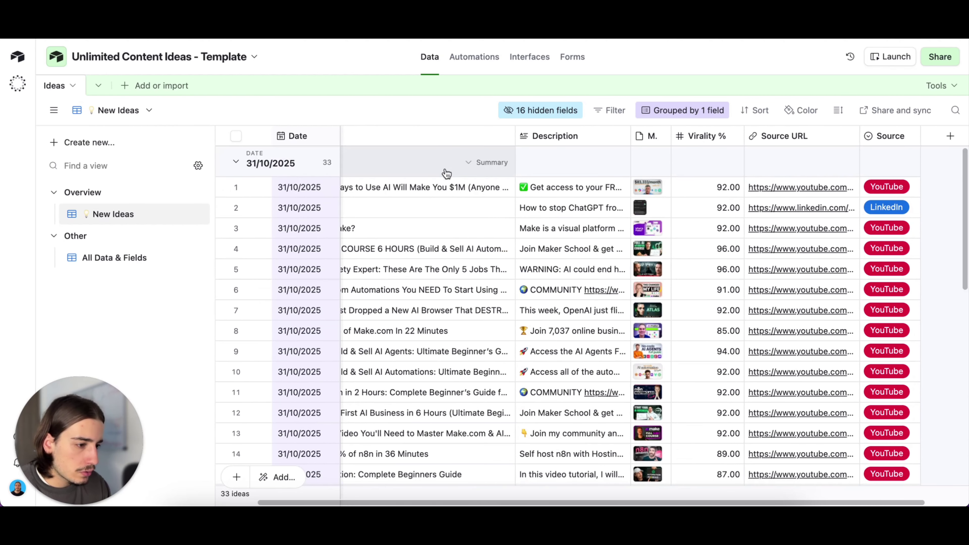
pyautogui.scroll(-3, 621, 286)
pyautogui.hscroll(1, 621, 285)
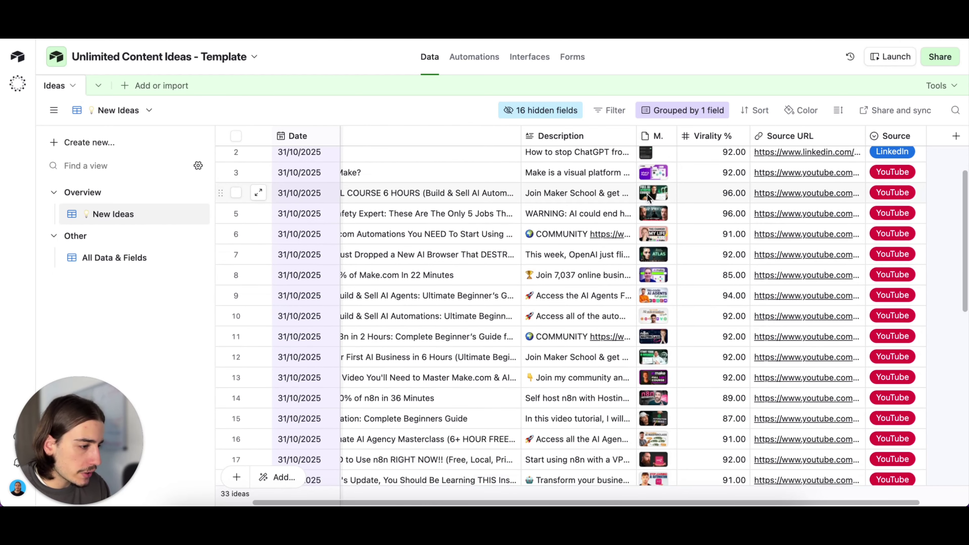
pyautogui.scroll(-2, 641, 268)
pyautogui.hscroll(1, 641, 267)
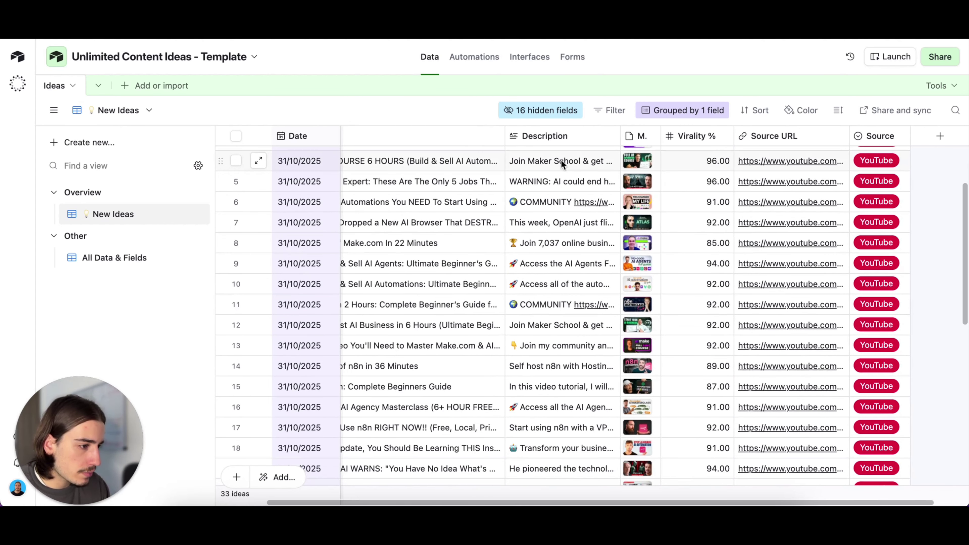
pyautogui.scroll(3, 568, 221)
pyautogui.hscroll(-1, 569, 221)
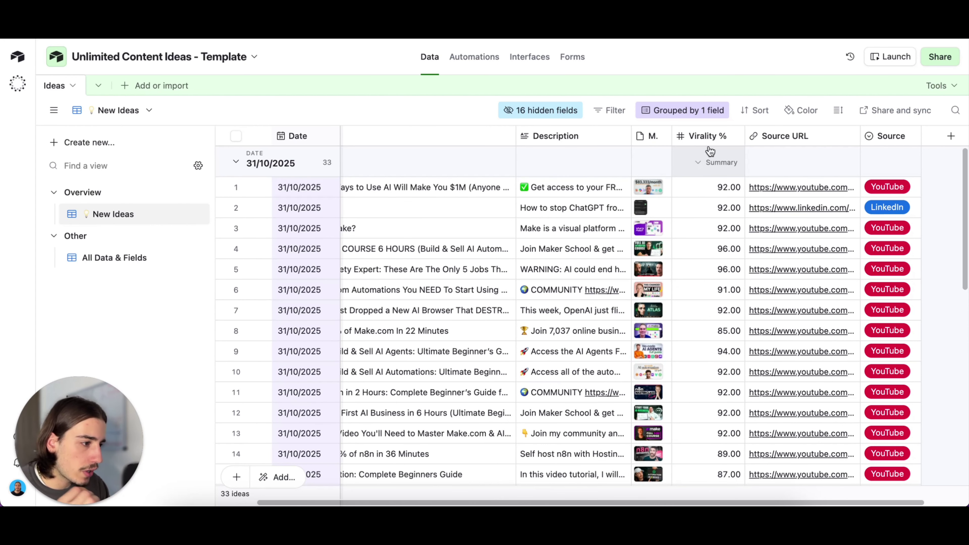
pyautogui.scroll(-1, 726, 317)
pyautogui.hscroll(-1, 726, 316)
pyautogui.scroll(1, 726, 317)
pyautogui.hscroll(1, 726, 316)
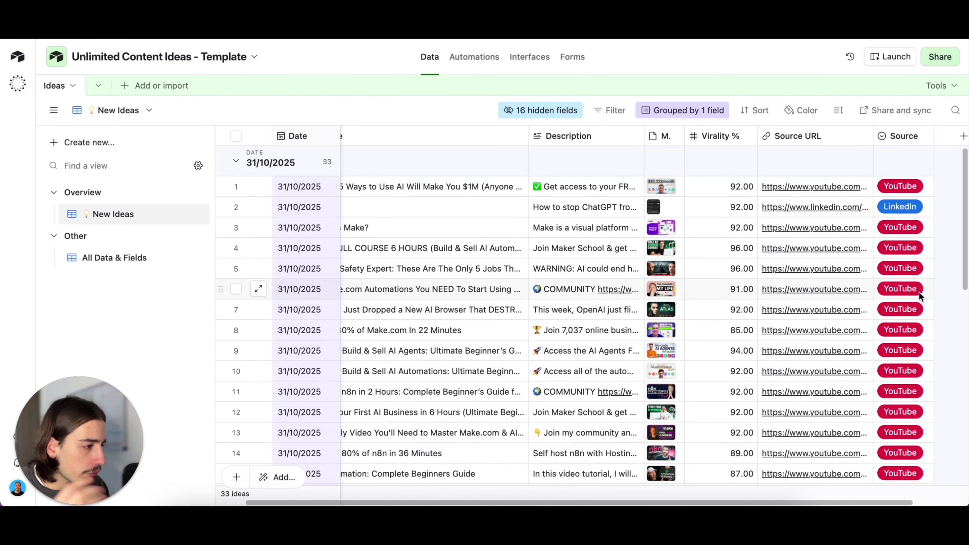
# - Look through the YouTube, LinkedIn and Article records down to the end of the New Ideas list and back
pyautogui.scroll(-6, 919, 291)
pyautogui.hscroll(-1, 920, 291)
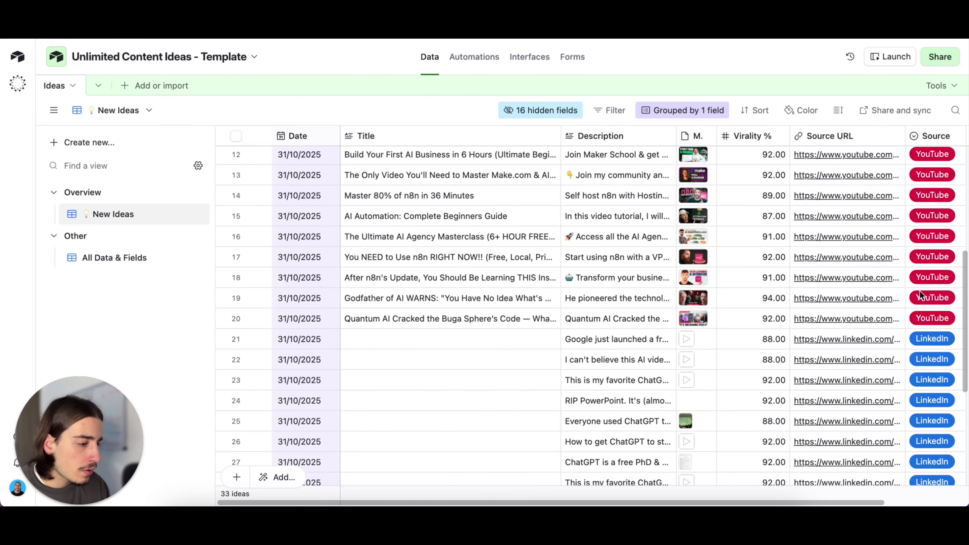
pyautogui.scroll(-2, 838, 311)
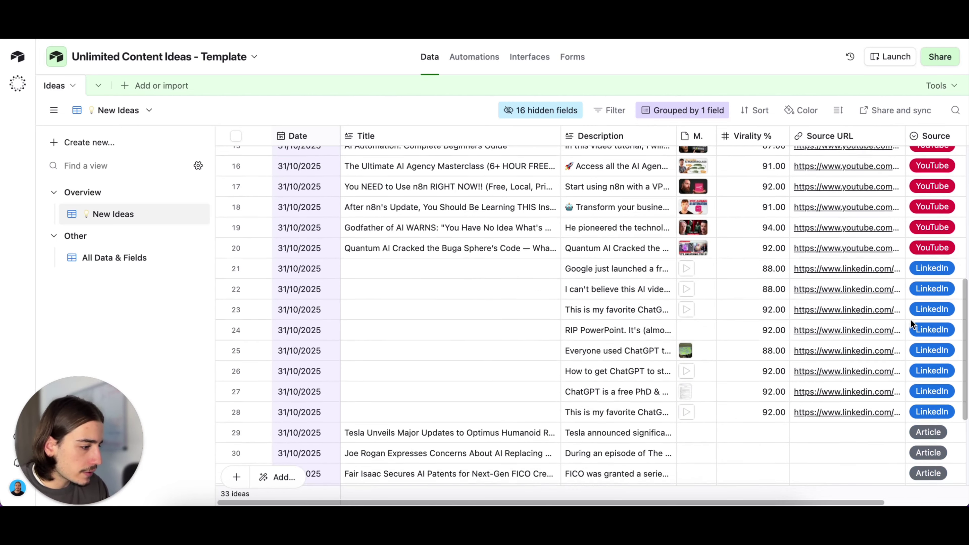
pyautogui.scroll(-4, 911, 320)
pyautogui.hscroll(1, 726, 251)
pyautogui.scroll(2, 726, 252)
pyautogui.hscroll(1, 726, 252)
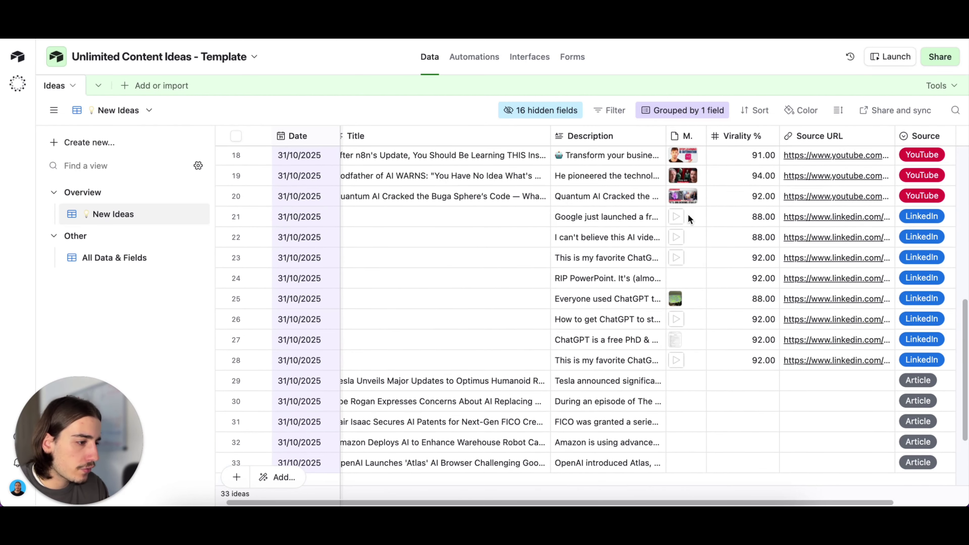
pyautogui.scroll(6, 636, 272)
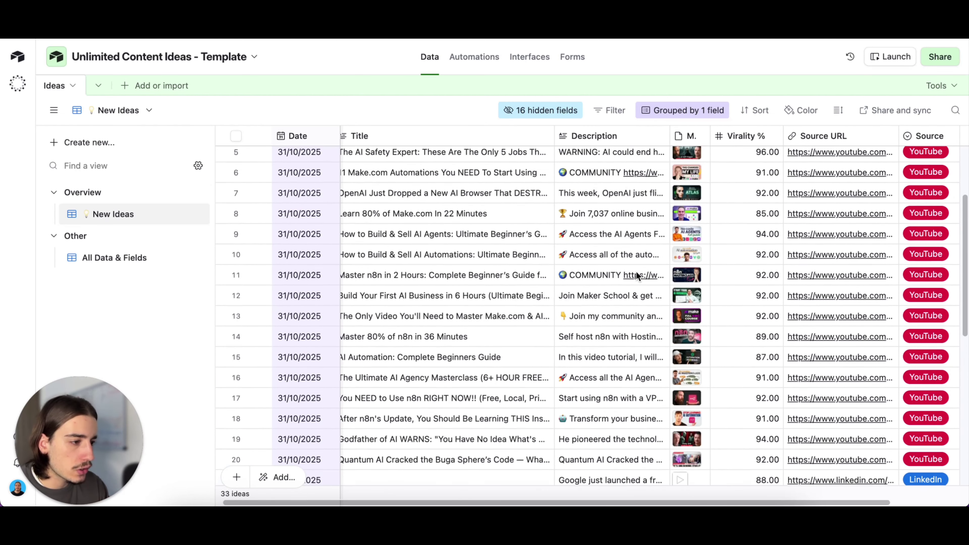
pyautogui.hscroll(-1, 635, 275)
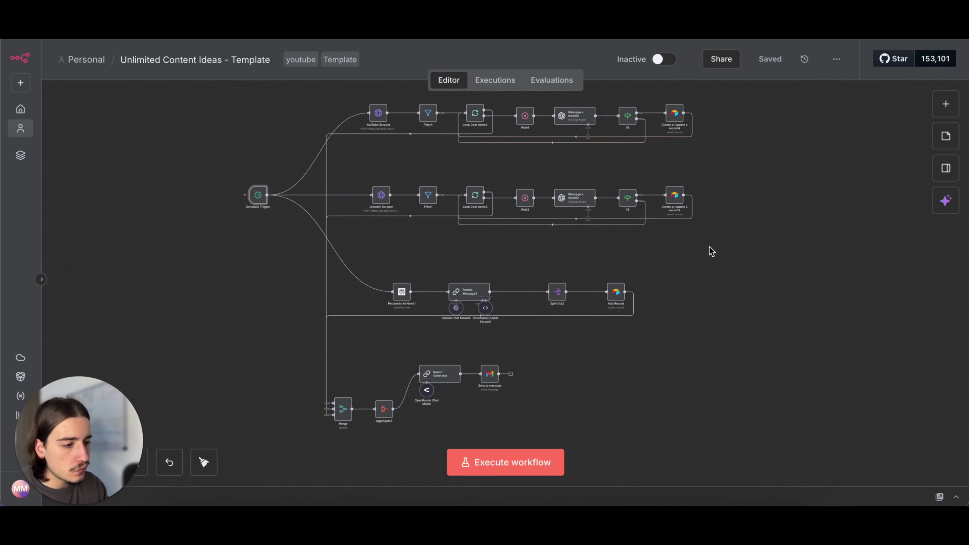
# - Switch to the YouTube Scraper actor in Apify and review its pricing and input configuration
pyautogui.hscroll(-2, 735, 245)
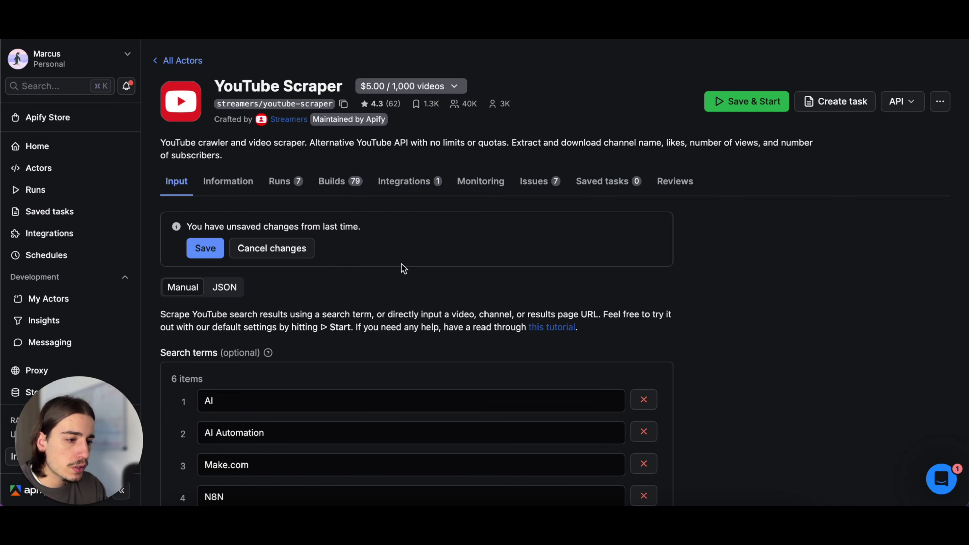
pyautogui.scroll(-2, 401, 268)
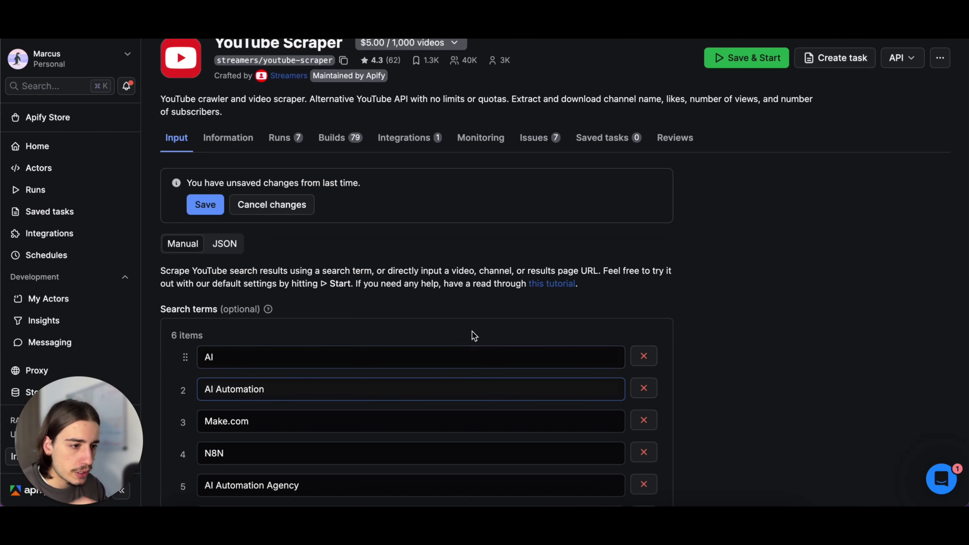
pyautogui.scroll(1, 474, 209)
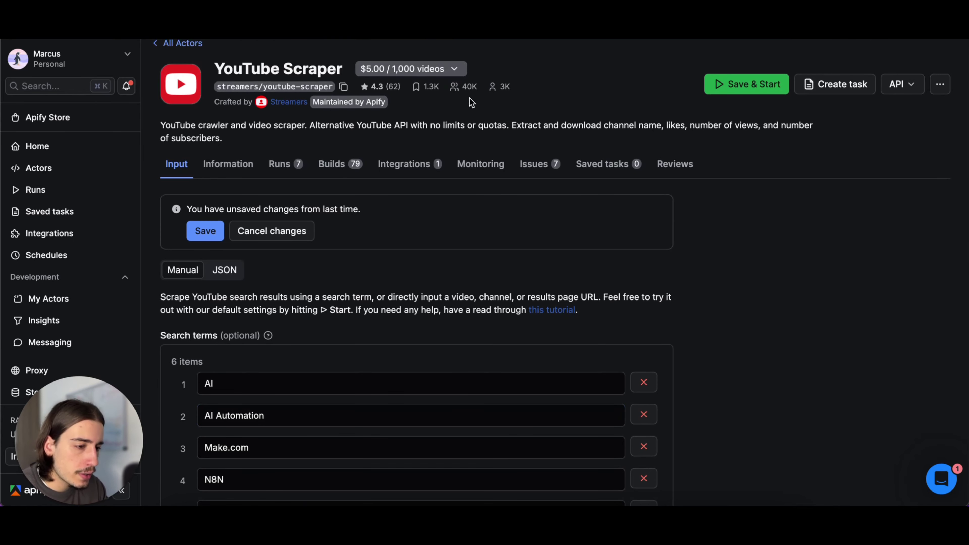
pyautogui.scroll(1, 448, 122)
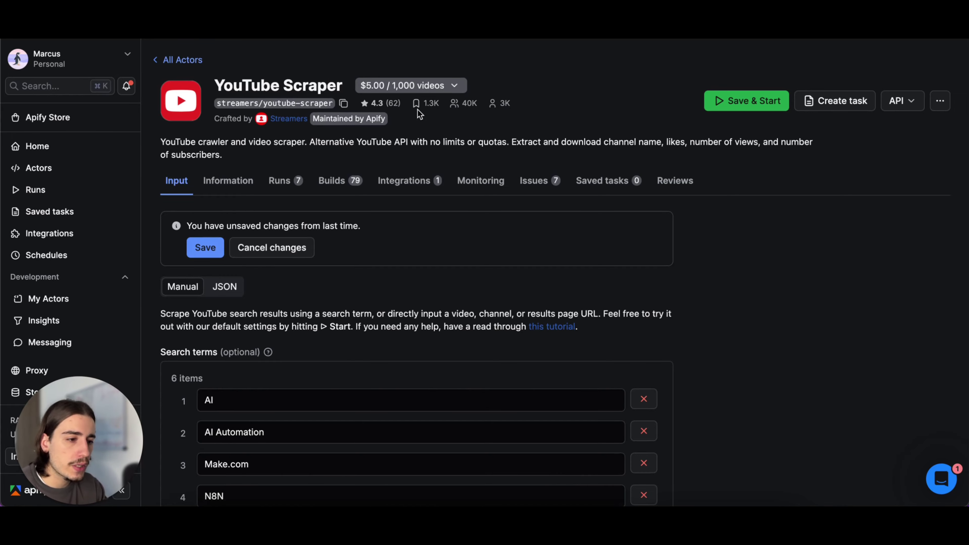
pyautogui.scroll(-5, 407, 161)
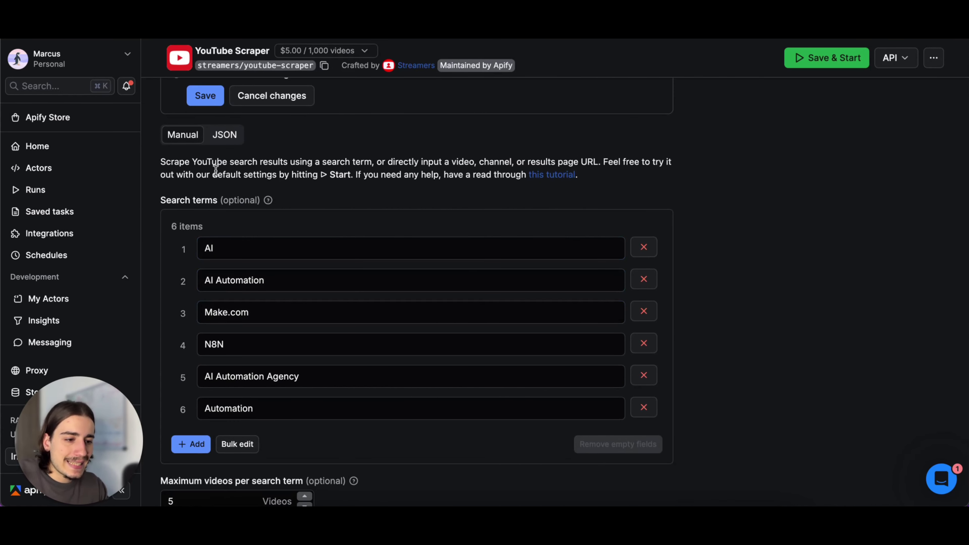
# - Go through the YouTube Scraper's search terms, including AI, Make.com, N8N and AI Automation Agency, without editing them
pyautogui.click(365, 404)
pyautogui.click(306, 310)
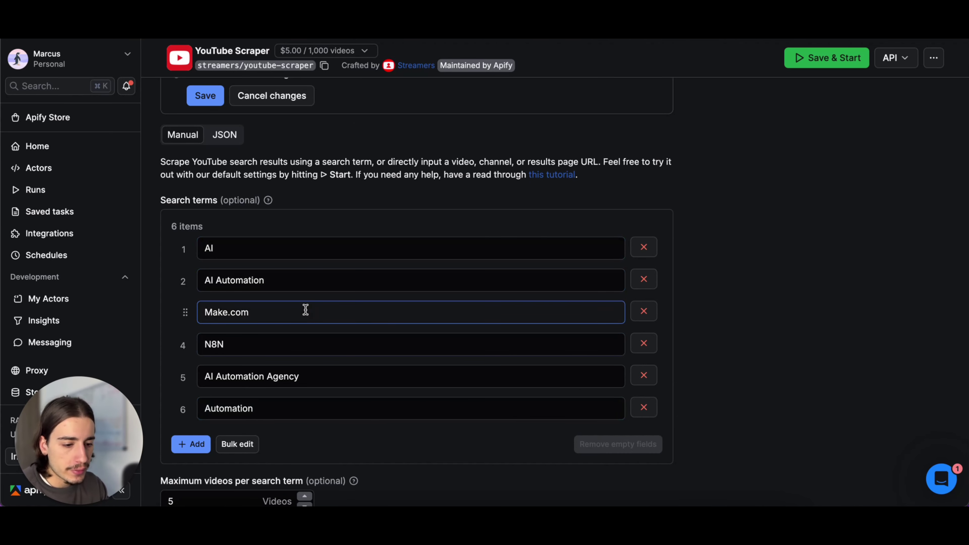
pyautogui.click(309, 248)
pyautogui.click(310, 264)
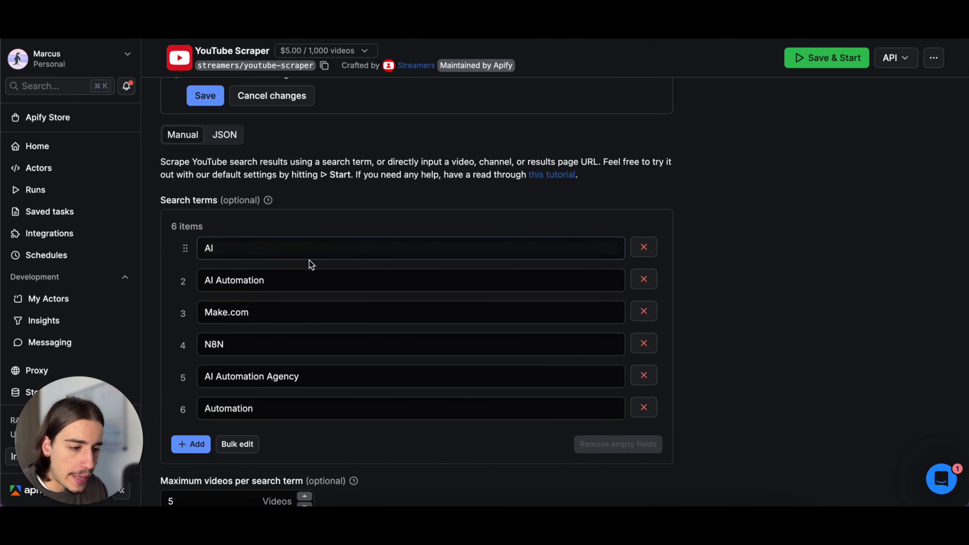
pyautogui.click(296, 314)
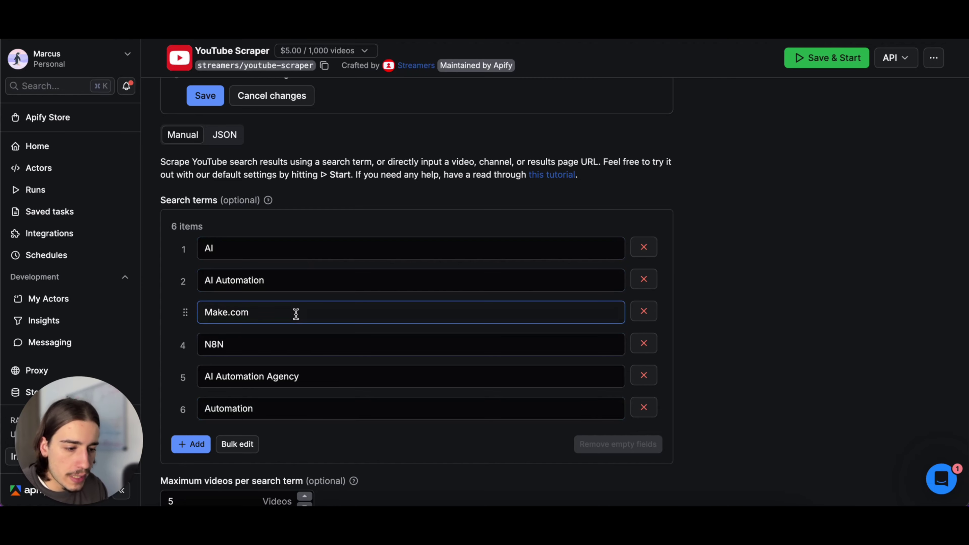
pyautogui.click(305, 346)
pyautogui.click(311, 381)
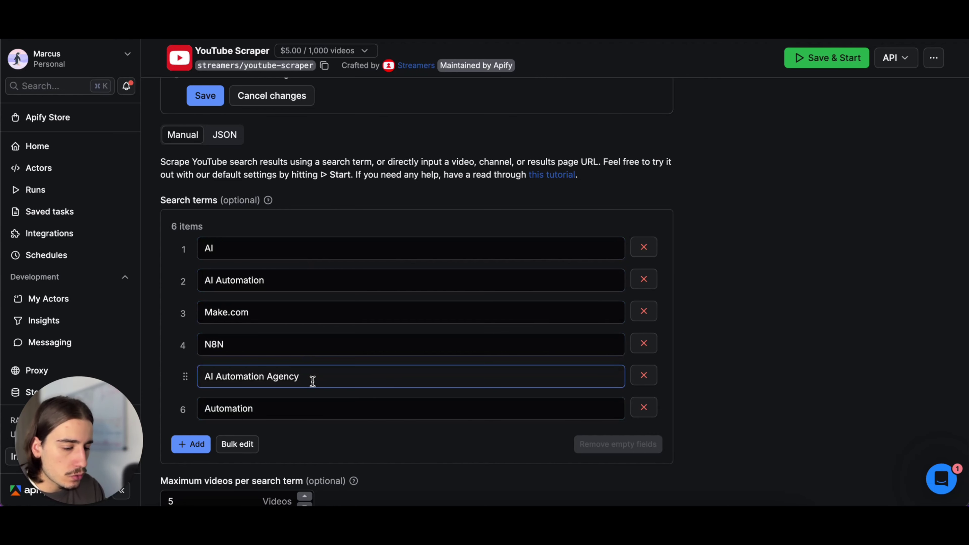
pyautogui.click(328, 225)
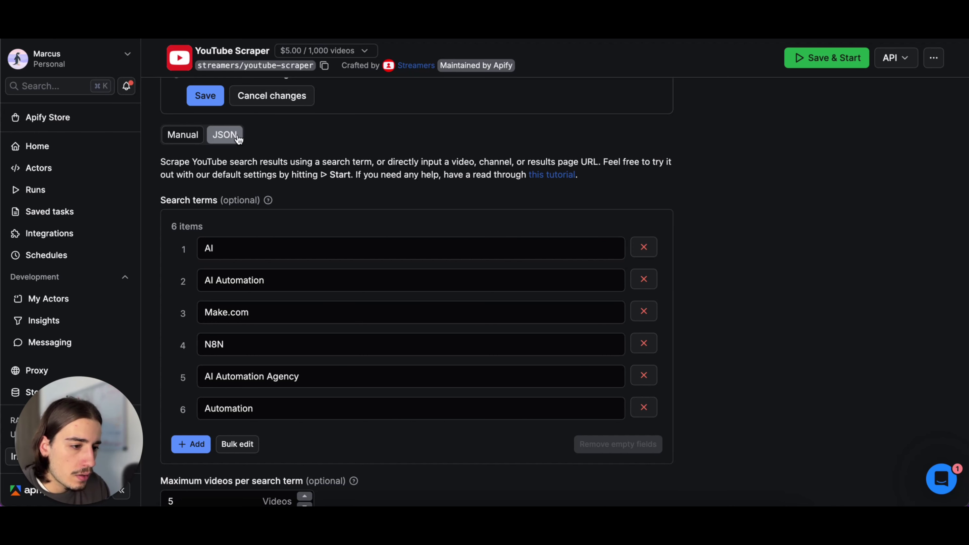
# - Compare the YouTube Scraper's JSON and manual input views, and switch back to the YouTube Scraper node in n8n
pyautogui.click(225, 135)
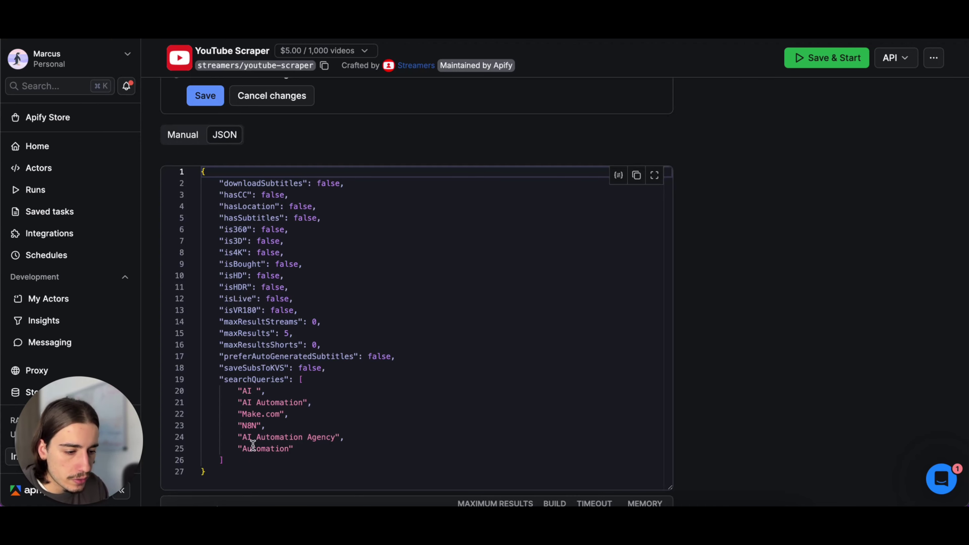
pyautogui.click(192, 141)
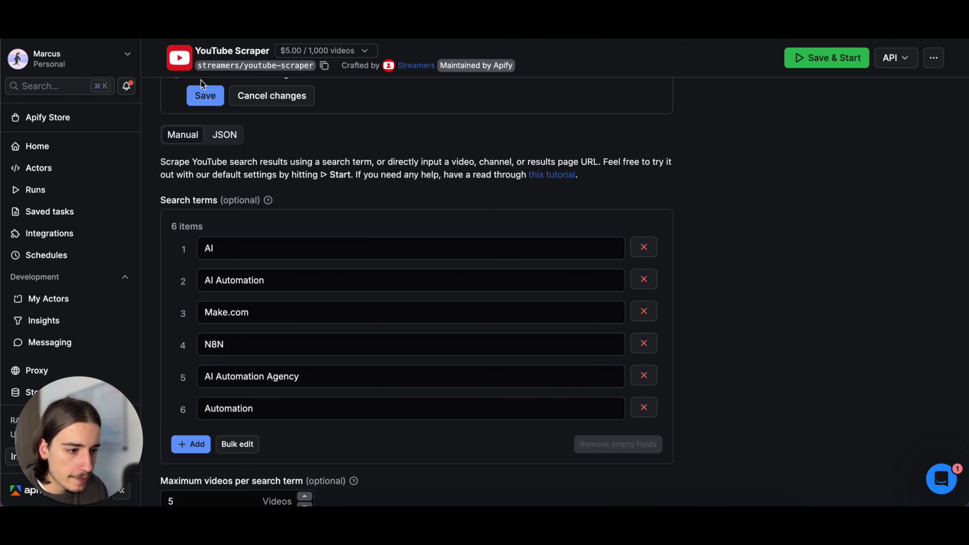
pyautogui.click(225, 135)
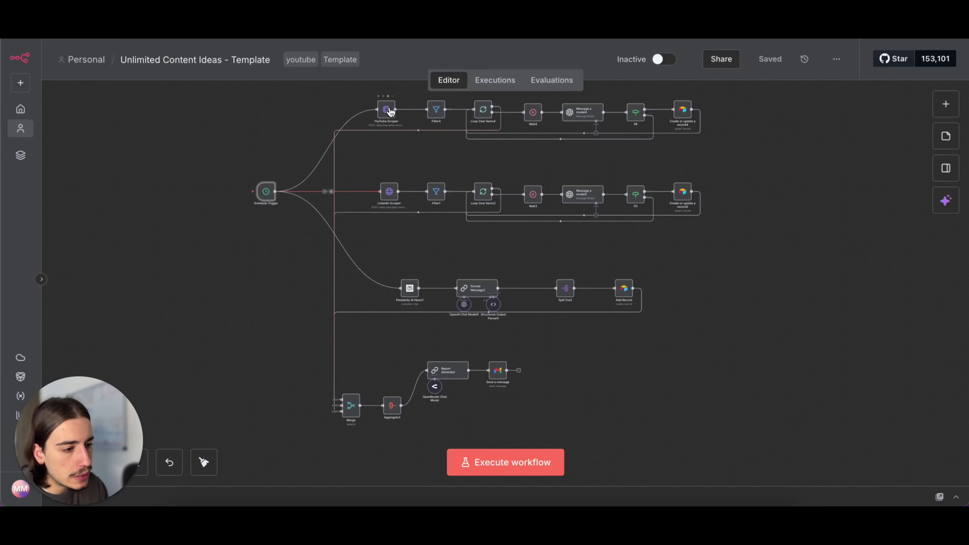
pyautogui.scroll(5, 396, 132)
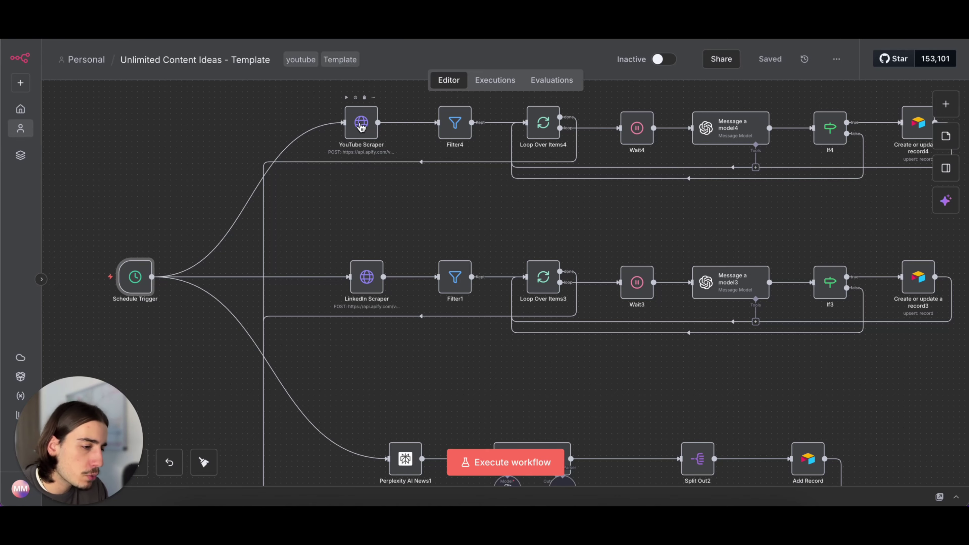
# - Open the YouTube Scraper node and review its JSON body, from the false flags and result limits to the search queries
pyautogui.doubleClick(361, 126)
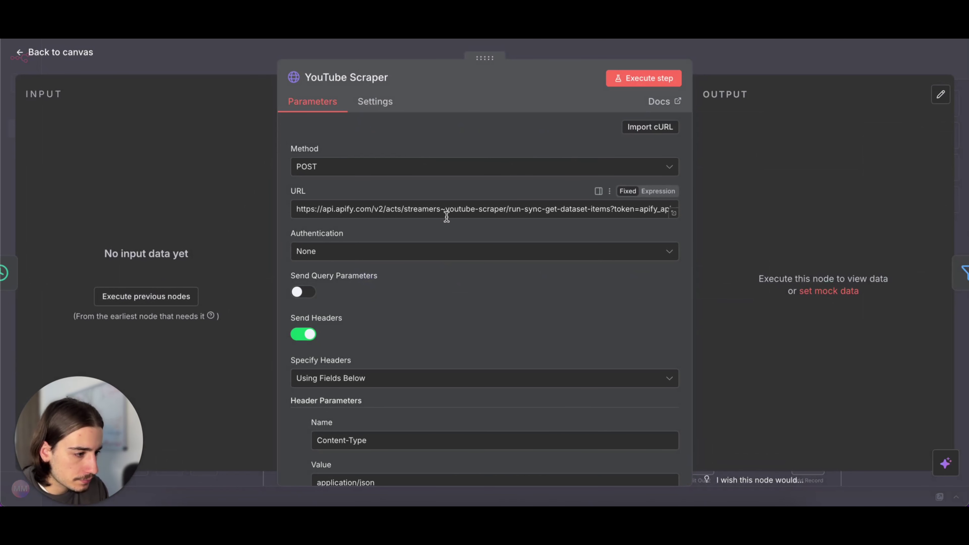
pyautogui.scroll(-10, 447, 216)
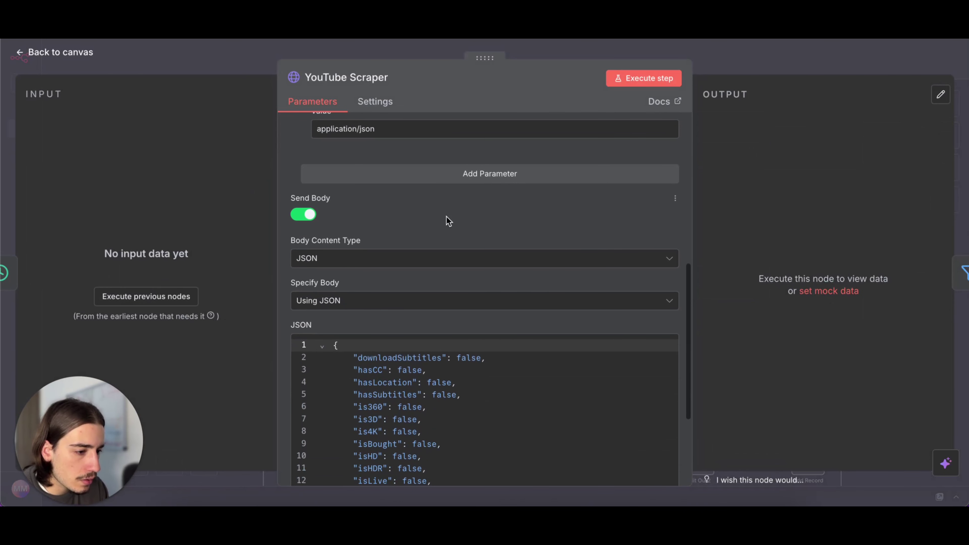
pyautogui.scroll(-5, 452, 370)
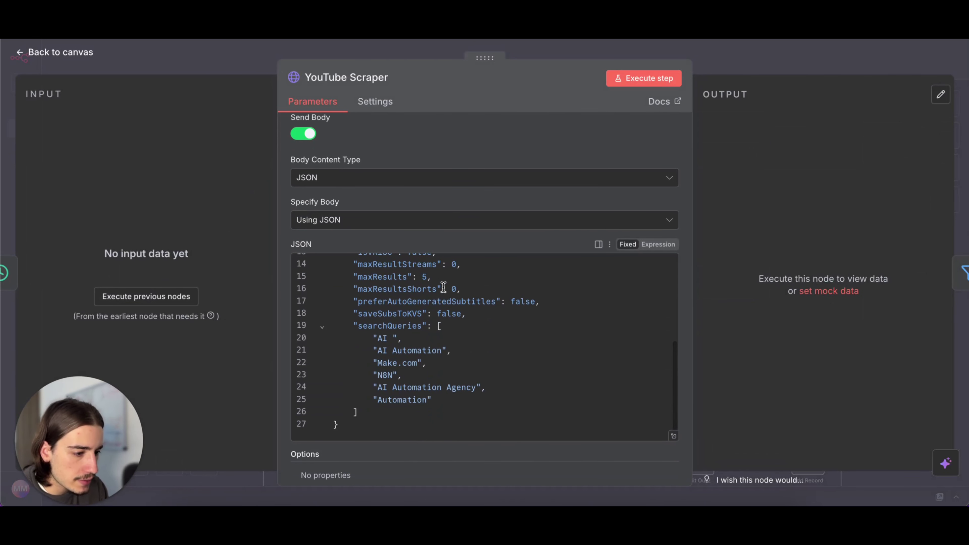
pyautogui.scroll(3, 444, 288)
pyautogui.scroll(2, 452, 320)
pyautogui.scroll(-3, 458, 343)
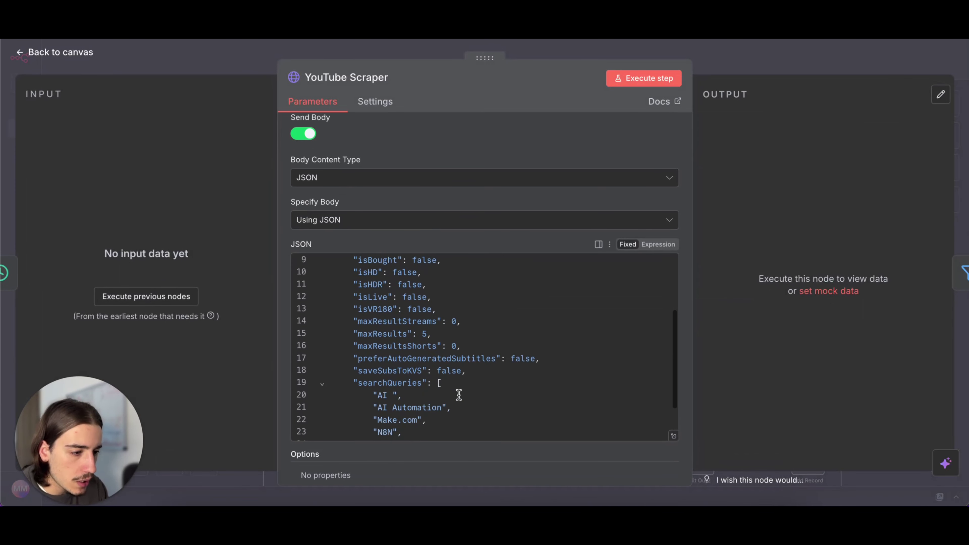
pyautogui.scroll(3, 459, 382)
pyautogui.scroll(-5, 452, 361)
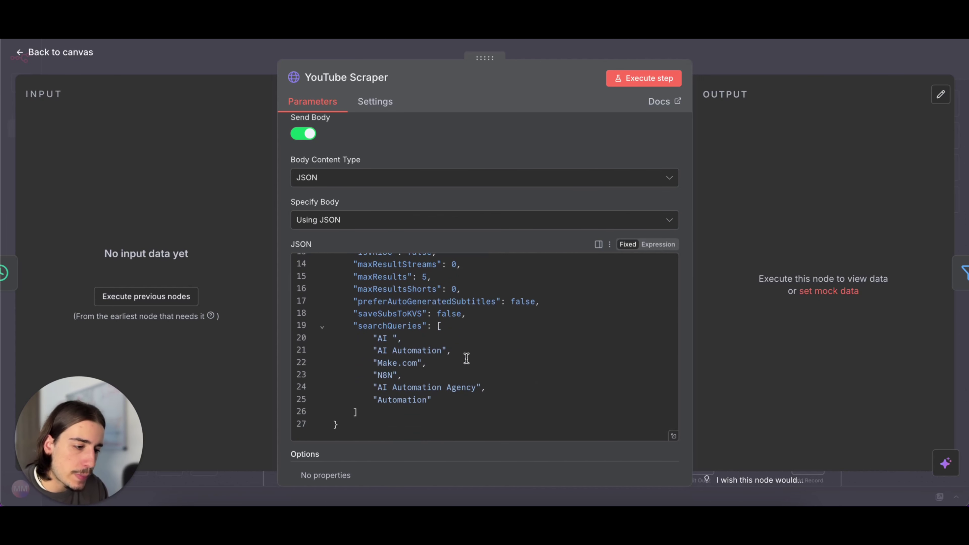
pyautogui.scroll(1, 463, 358)
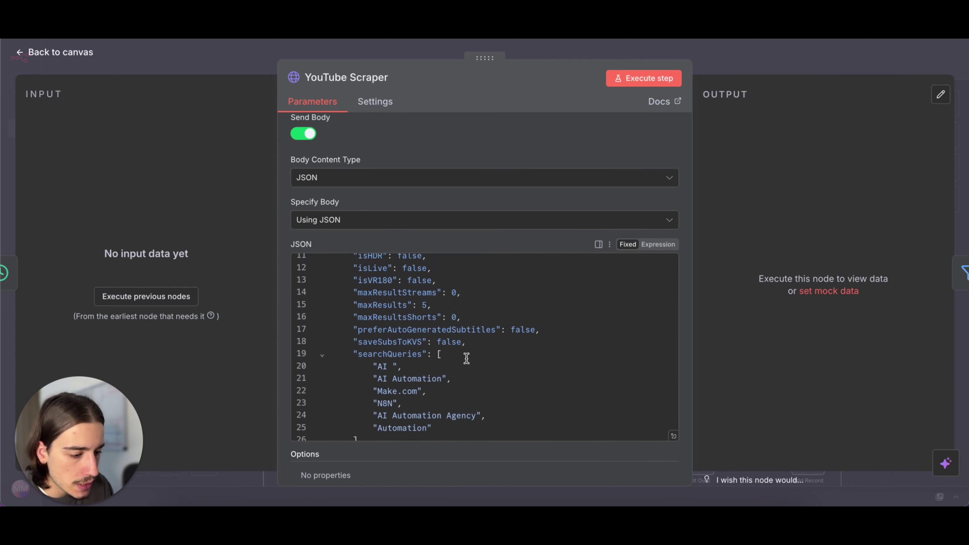
# - Review the YouTube Scraper node's request URL, authentication and header parameters, and close the node
pyautogui.scroll(3, 462, 361)
pyautogui.scroll(6, 498, 250)
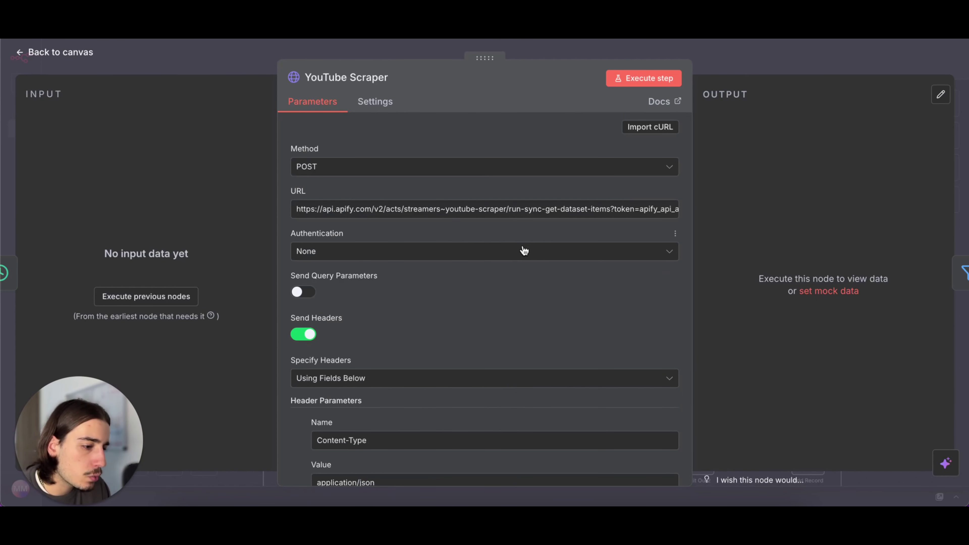
pyautogui.scroll(-2, 511, 264)
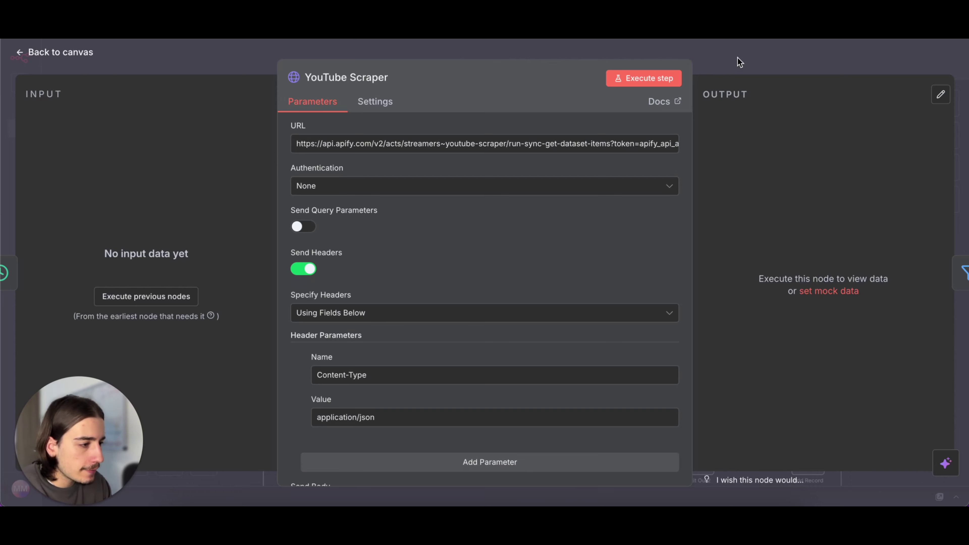
pyautogui.click(737, 57)
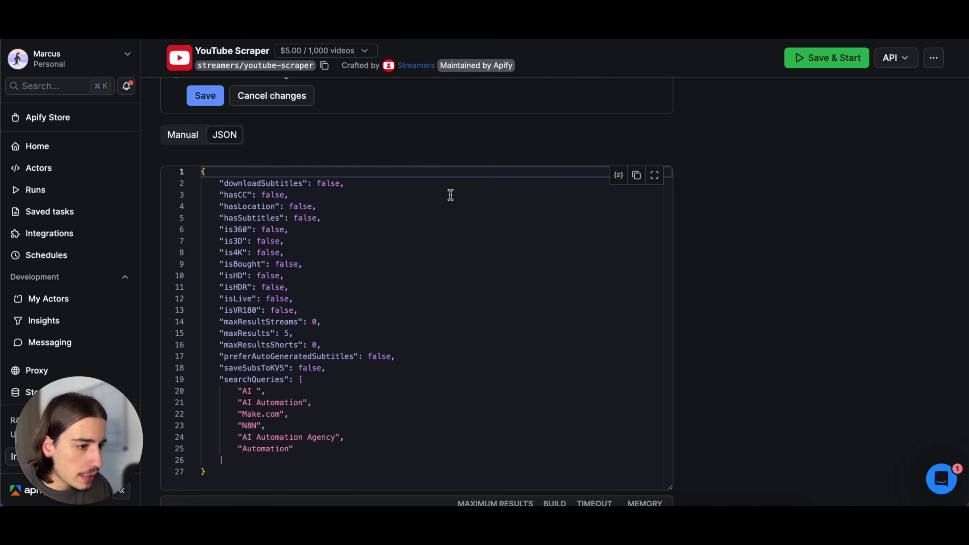
# - Switch to the YouTube Scraper actor in Apify and find the "Run Actor synchronously and get dataset items" API endpoint
pyautogui.scroll(4, 576, 158)
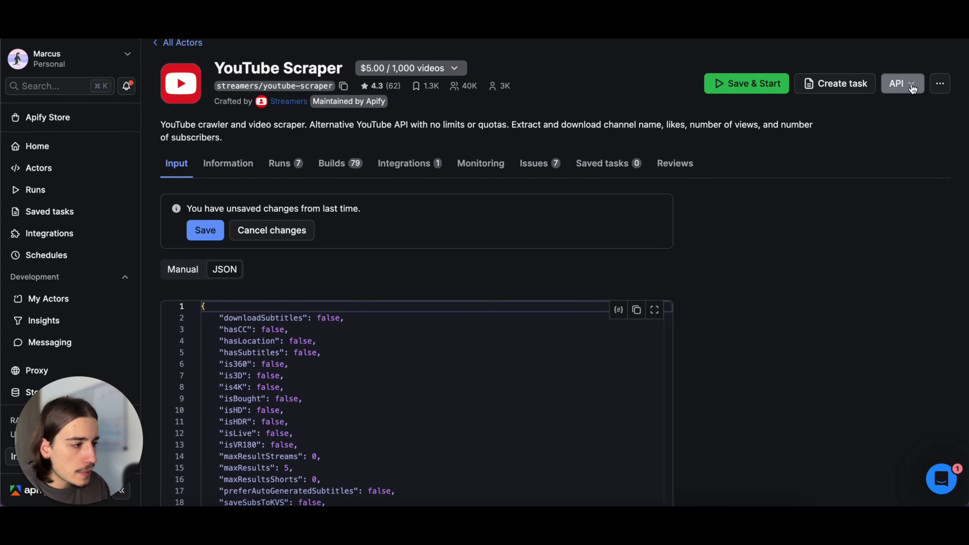
pyautogui.click(912, 89)
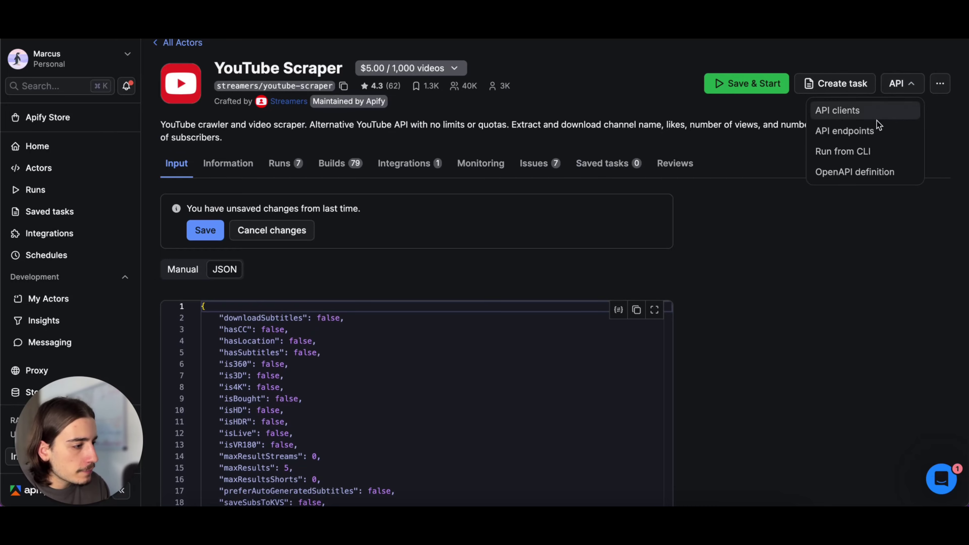
pyautogui.click(869, 132)
pyautogui.scroll(-10, 519, 255)
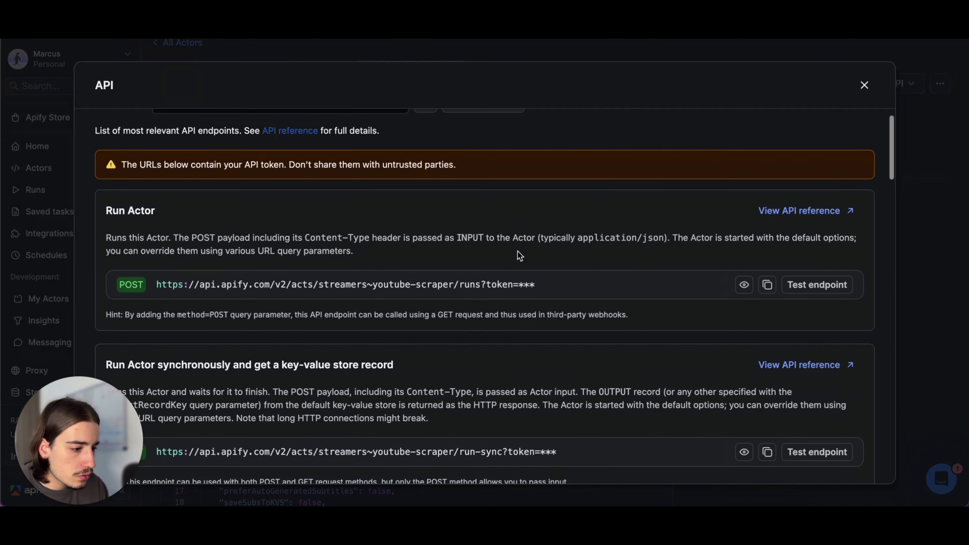
pyautogui.scroll(-6, 520, 255)
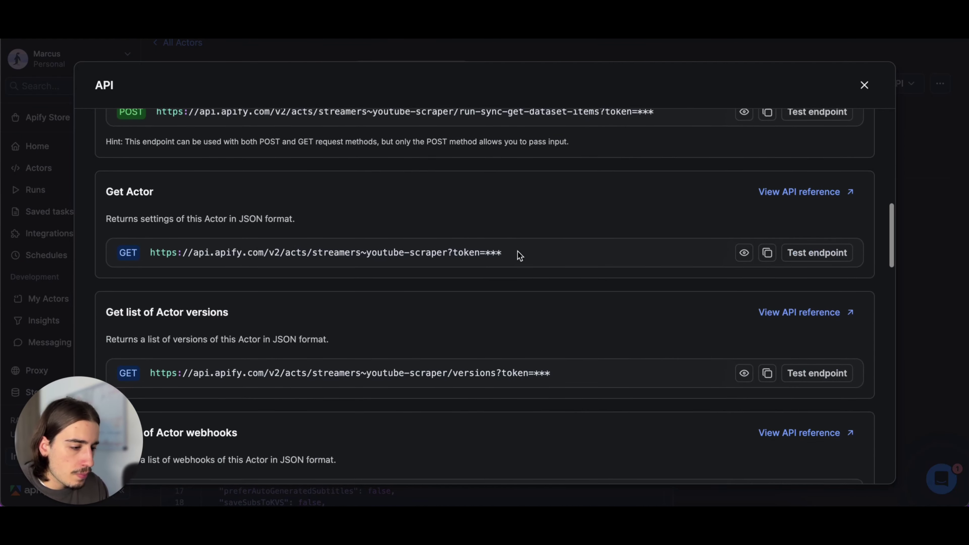
pyautogui.scroll(-2, 520, 255)
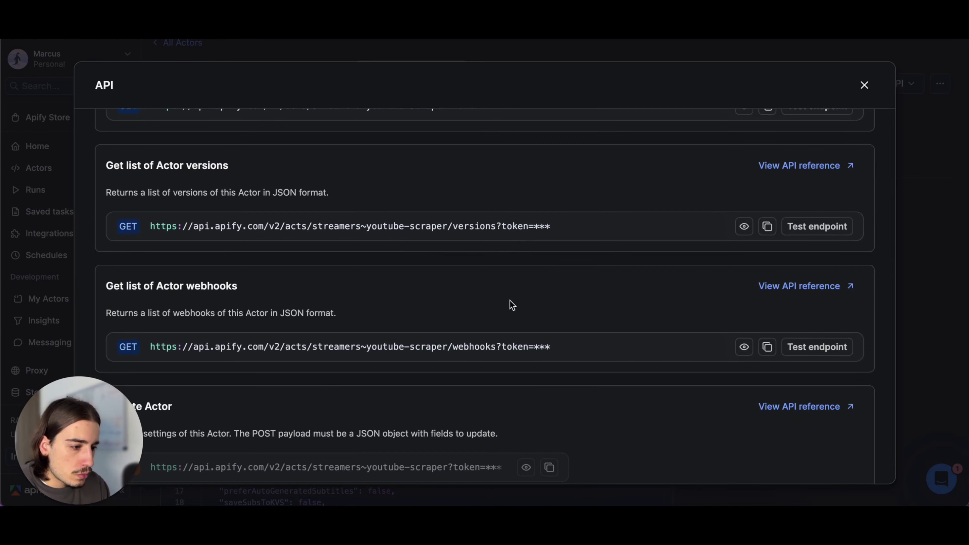
pyautogui.scroll(8, 511, 303)
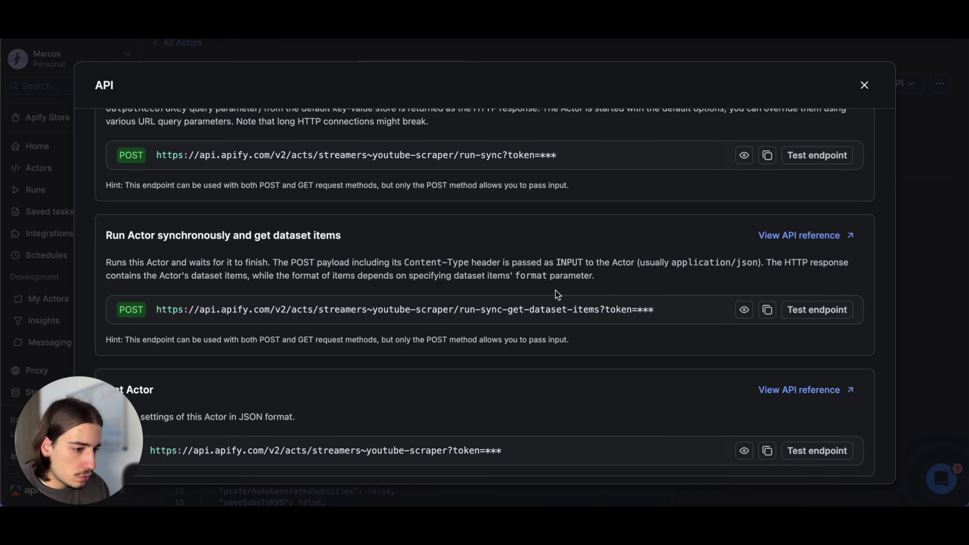
pyautogui.moveTo(107, 237); pyautogui.dragTo(223, 239)
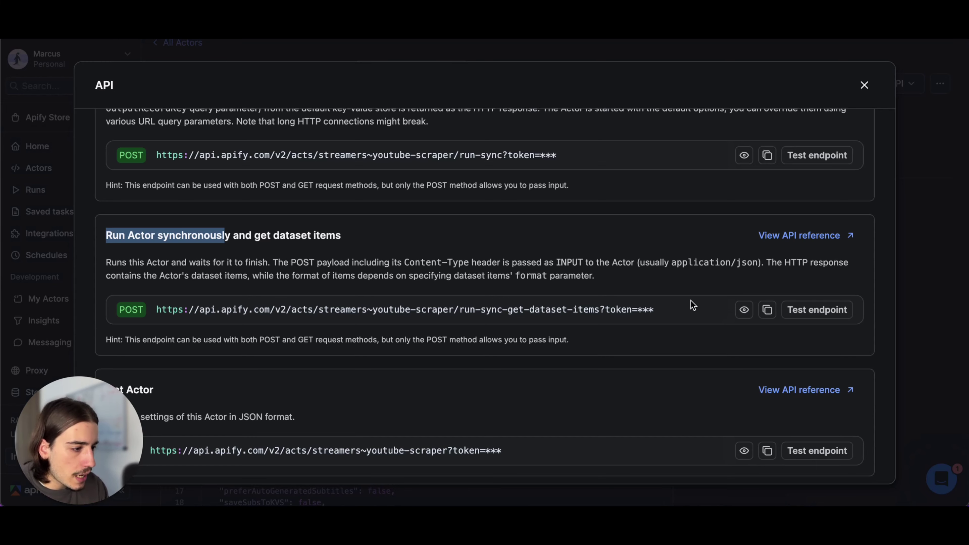
pyautogui.click(863, 86)
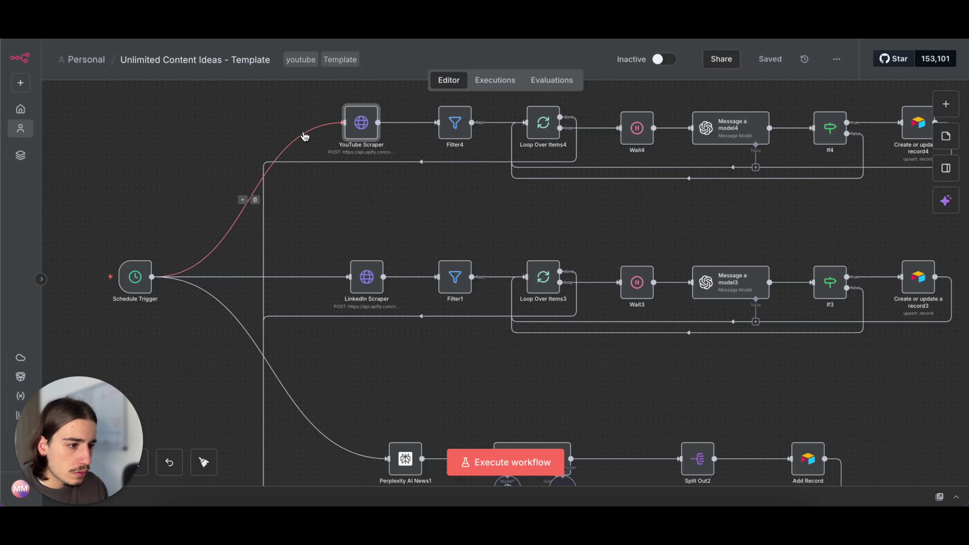
# - Open the YouTube Scraper node in n8n, and revisit the synchronous dataset items endpoint in Apify's API endpoint list
pyautogui.doubleClick(361, 123)
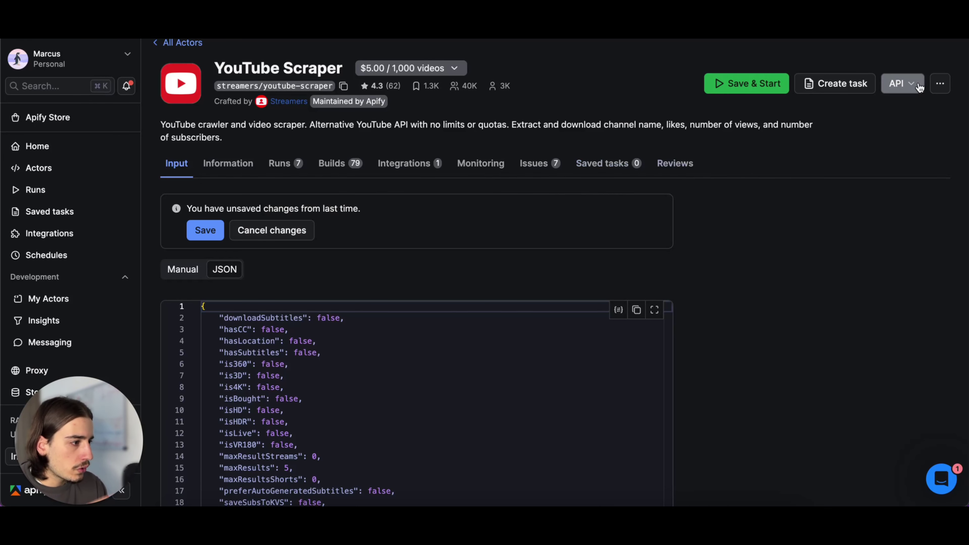
pyautogui.click(901, 83)
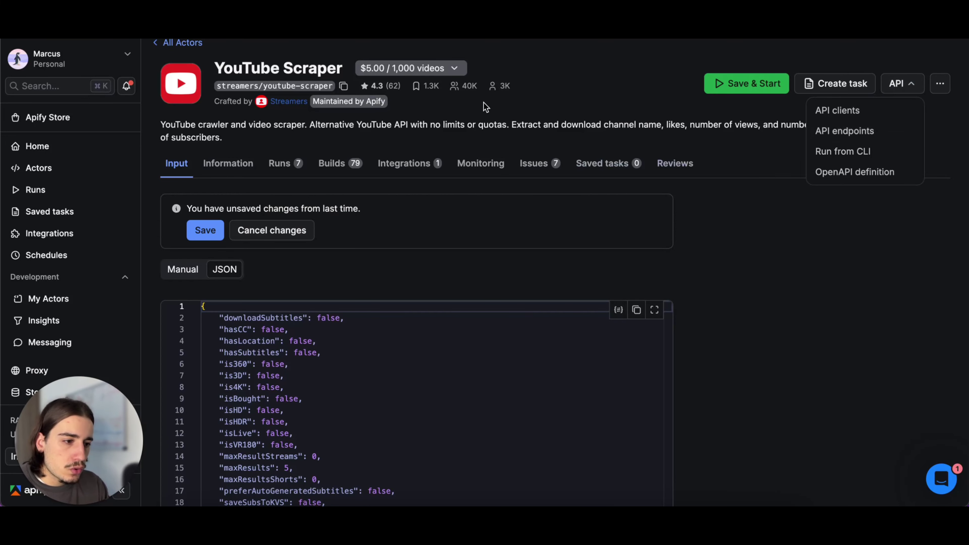
pyautogui.click(832, 131)
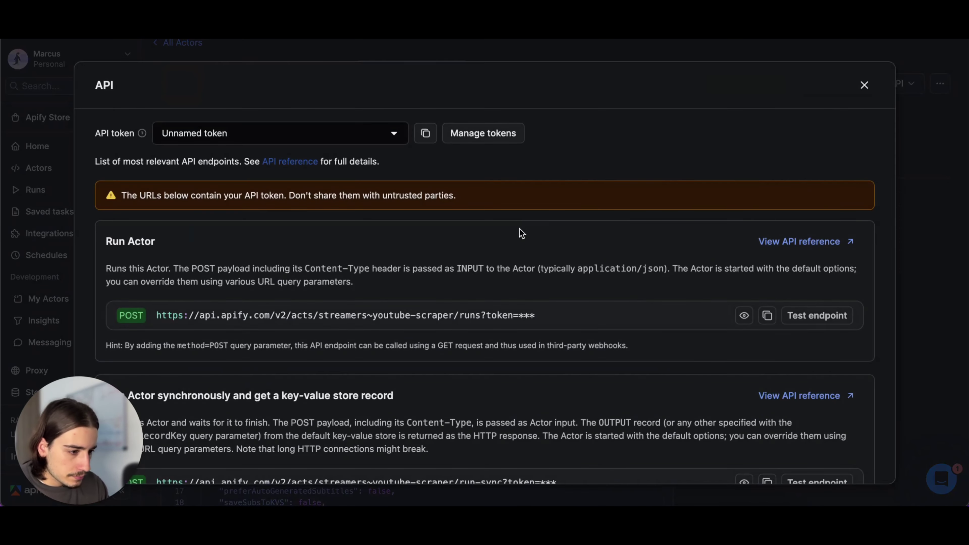
pyautogui.scroll(-10, 771, 346)
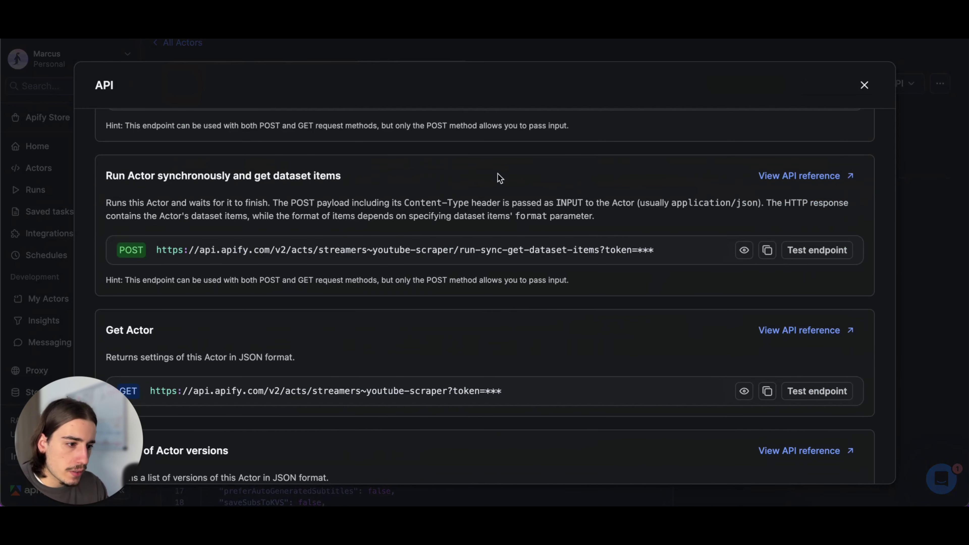
pyautogui.click(863, 85)
# - Return to n8n and go over the YouTube Scraper node's URL, Content-Type header and JSON body settings, then close the node
pyautogui.hotkey('ctrl', 'Tab')
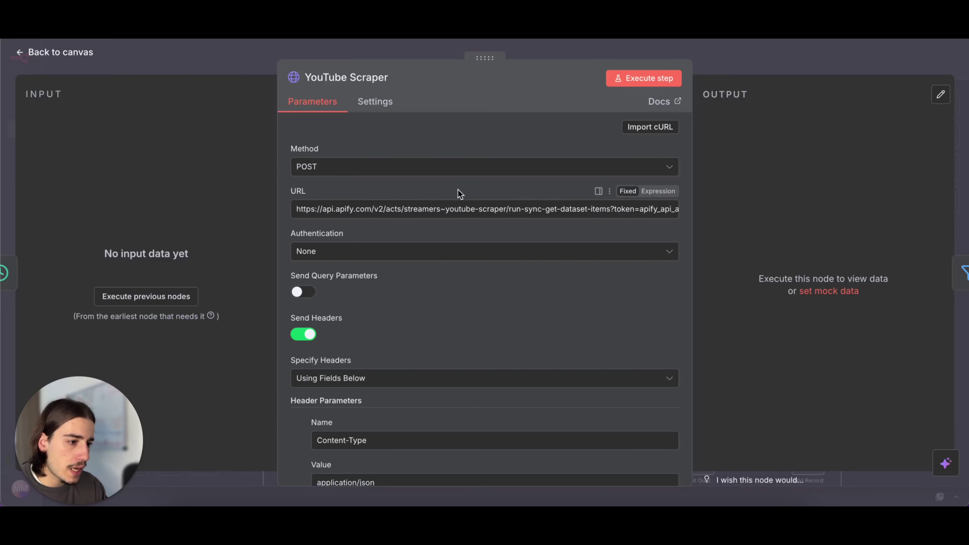
pyautogui.scroll(-6, 458, 289)
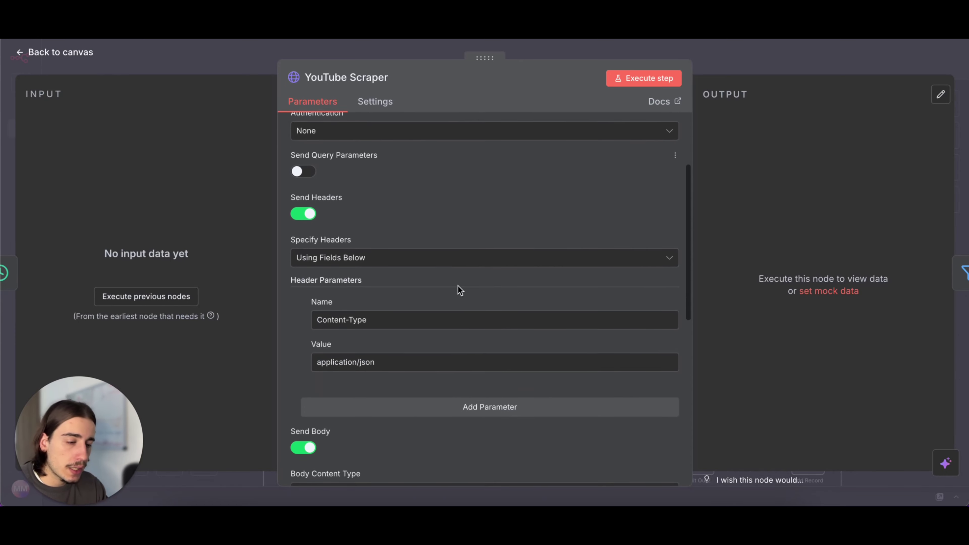
pyautogui.scroll(-3, 459, 289)
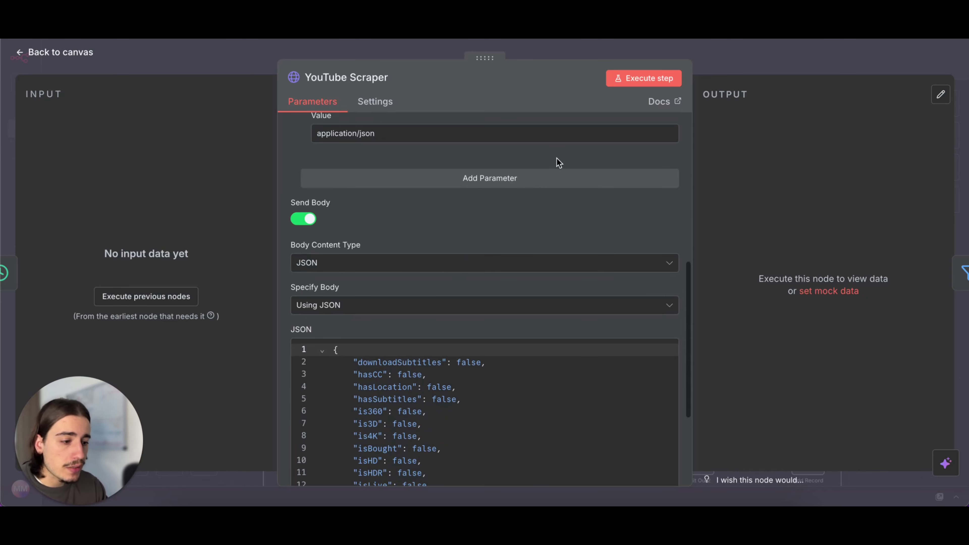
pyautogui.click(698, 65)
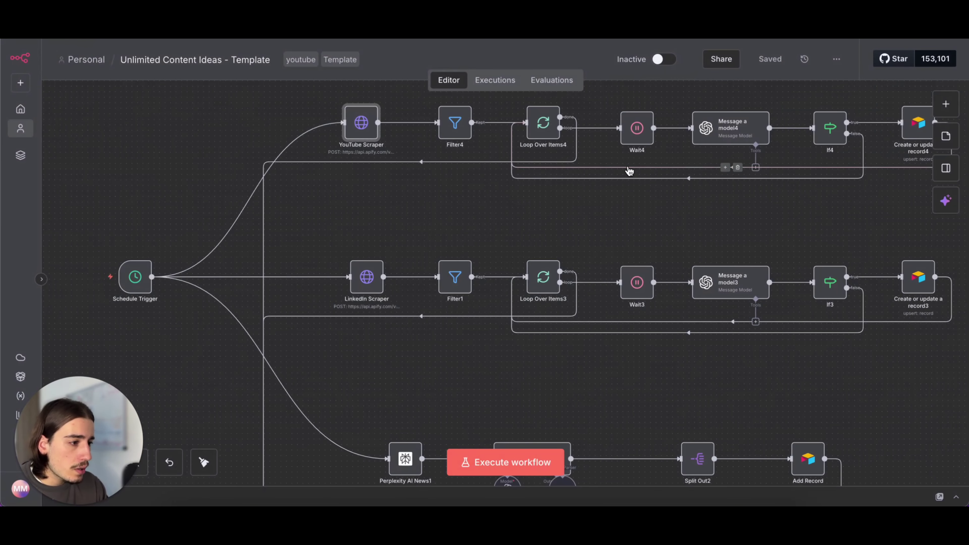
# - Inspect the model, prompt and role of the Message a model4 node in the YouTube branch, and close it
pyautogui.hscroll(2, 648, 168)
pyautogui.doubleClick(665, 125)
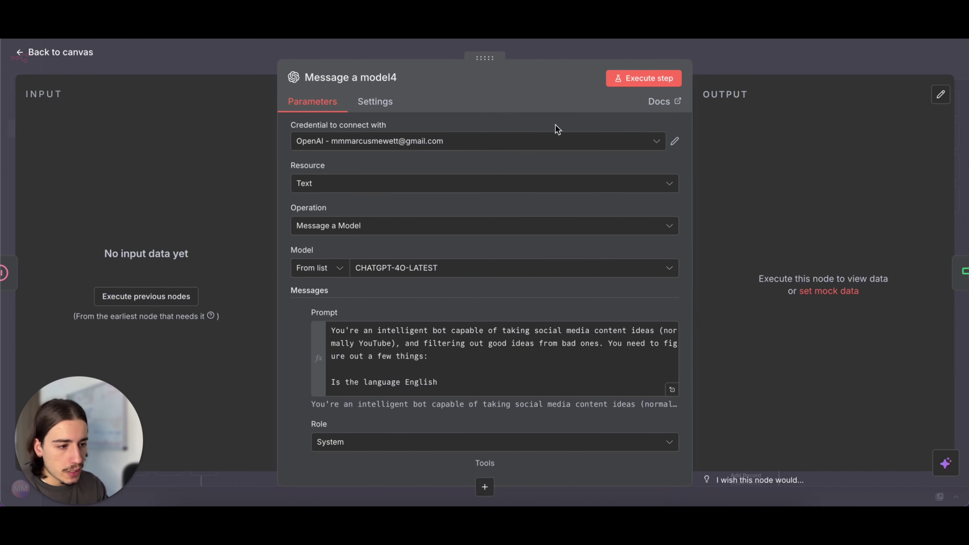
pyautogui.click(736, 53)
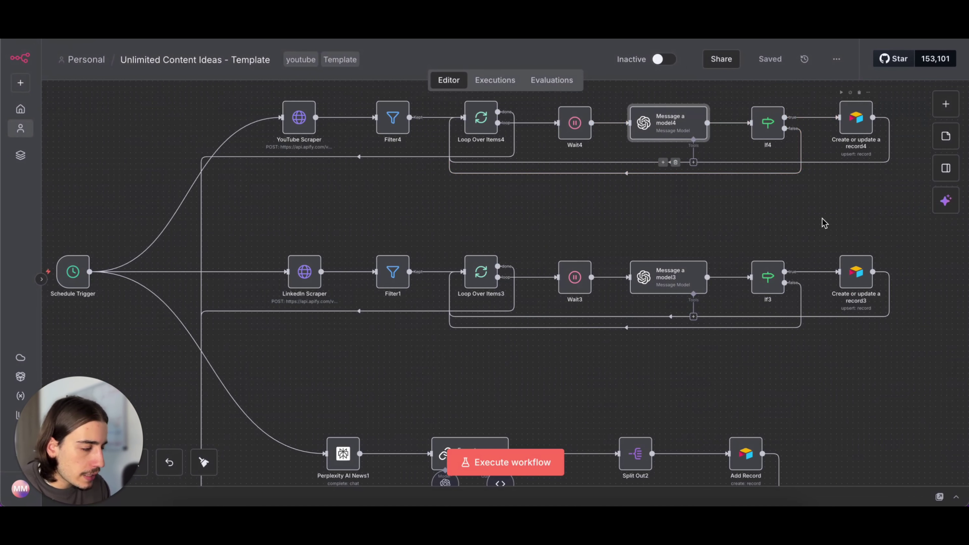
# - Switch to the Linkedin Mass Profile Posts Scraper in Apify and review its pricing and list of profile URLs
pyautogui.scroll(-3, 821, 225)
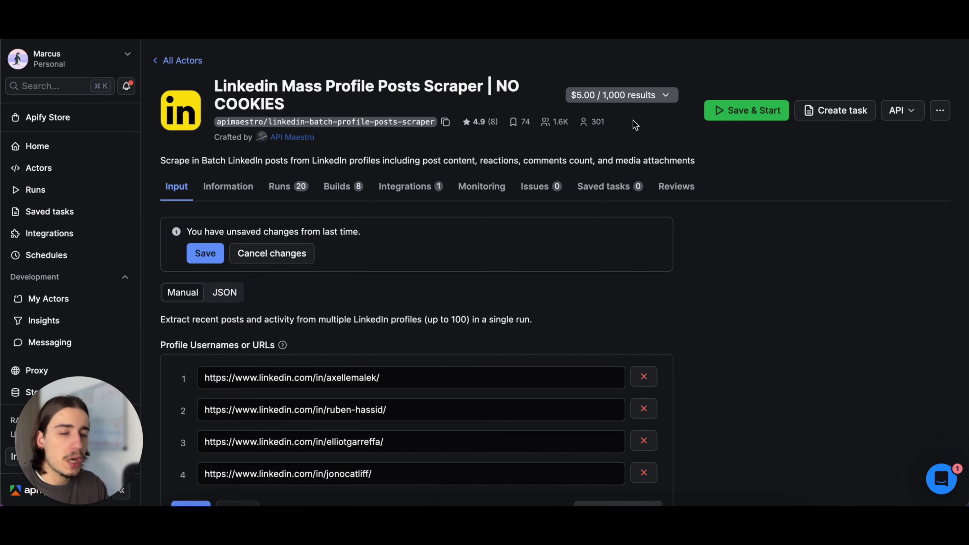
pyautogui.scroll(-2, 551, 238)
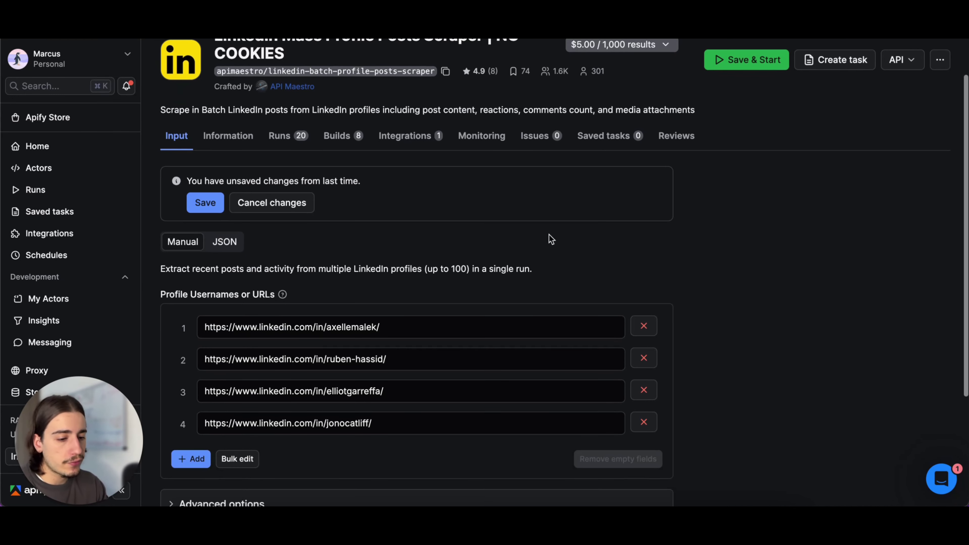
pyautogui.scroll(-1, 305, 290)
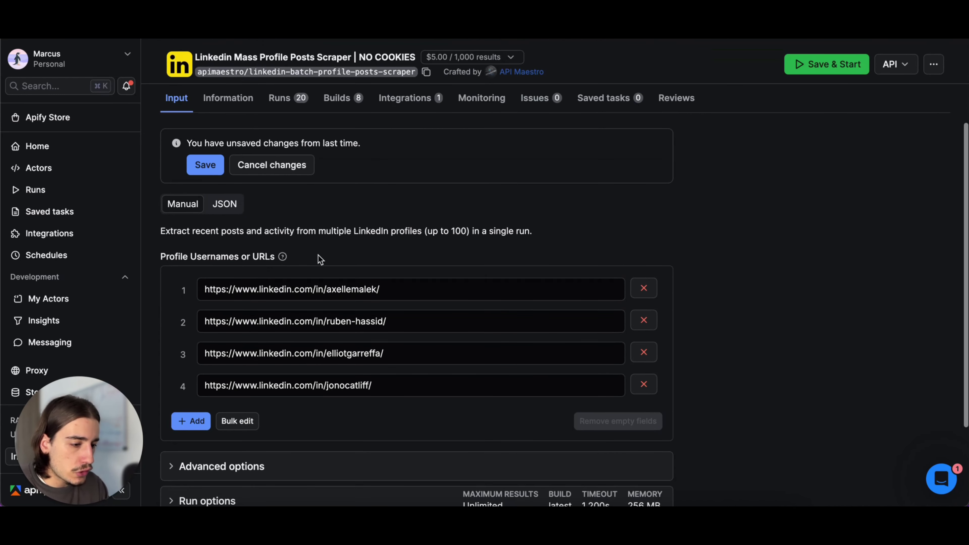
pyautogui.click(383, 321)
pyautogui.scroll(3, 399, 267)
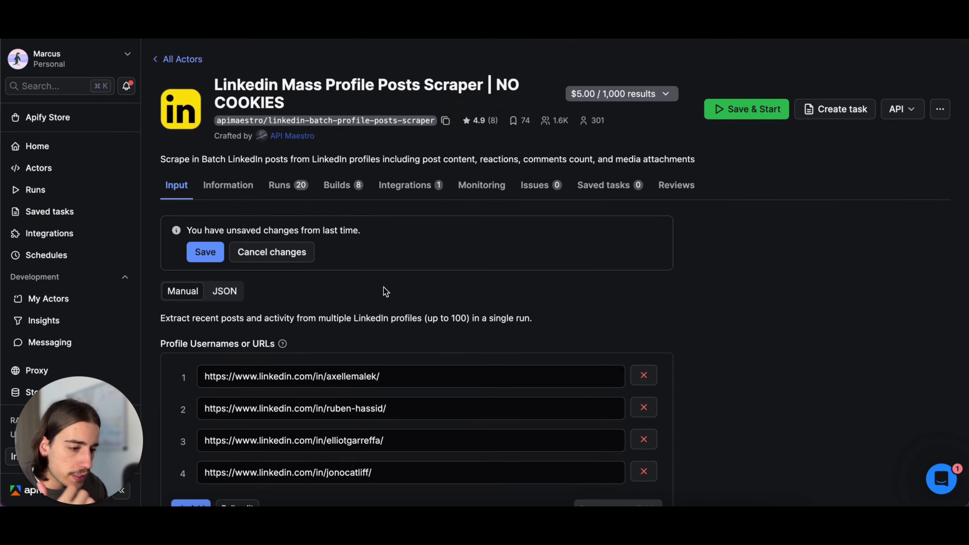
pyautogui.scroll(-2, 385, 288)
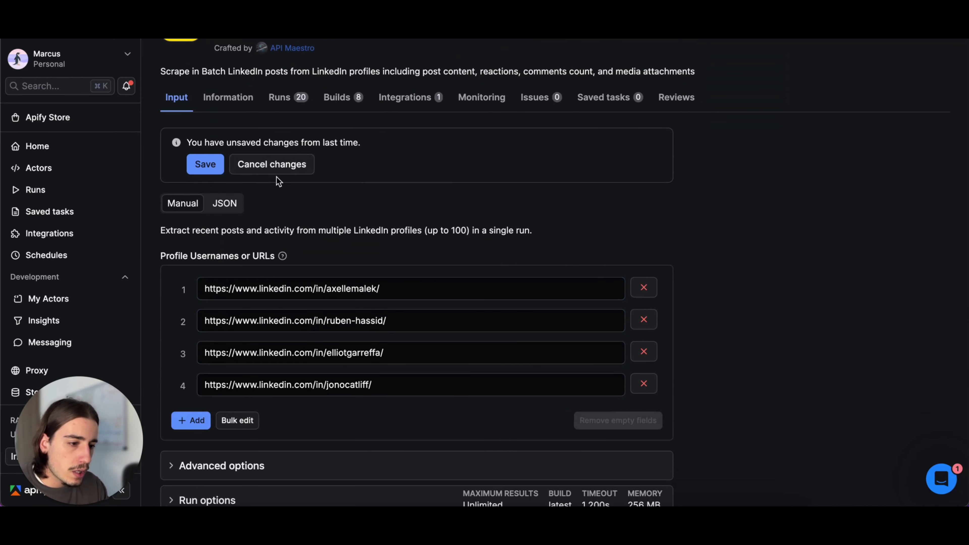
# - Show the LinkedIn actor's input as JSON and compare it with the JSON body of n8n's LinkedIn Scraper node
pyautogui.click(225, 203)
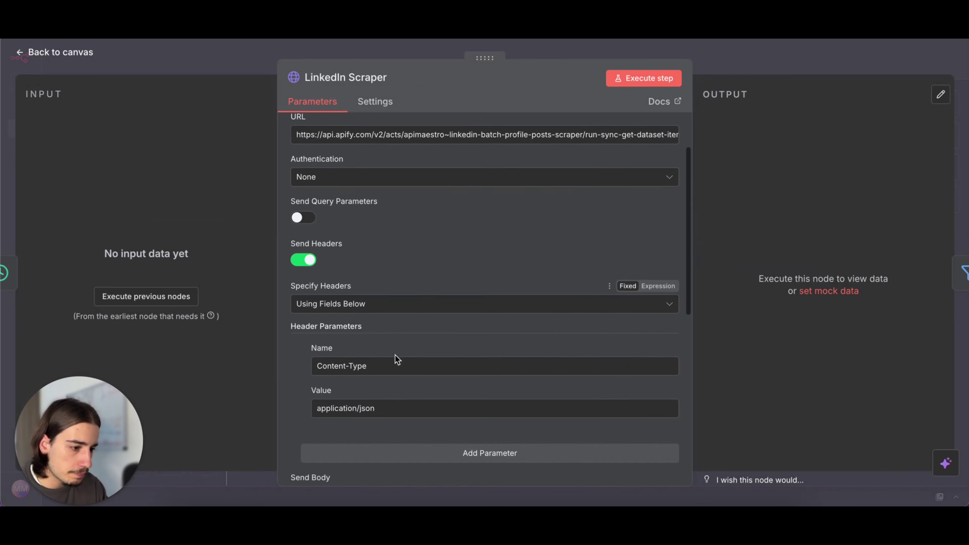
pyautogui.scroll(-9, 397, 359)
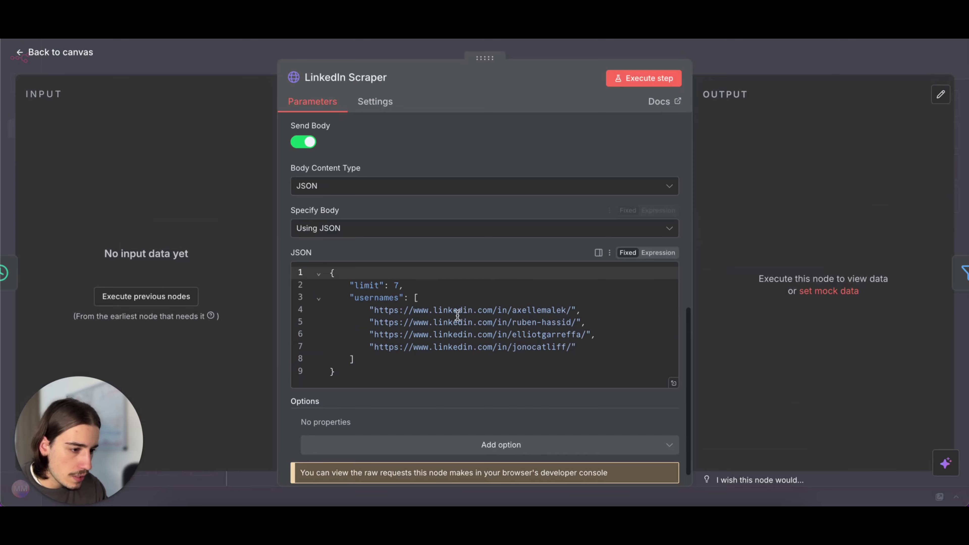
pyautogui.scroll(1, 523, 310)
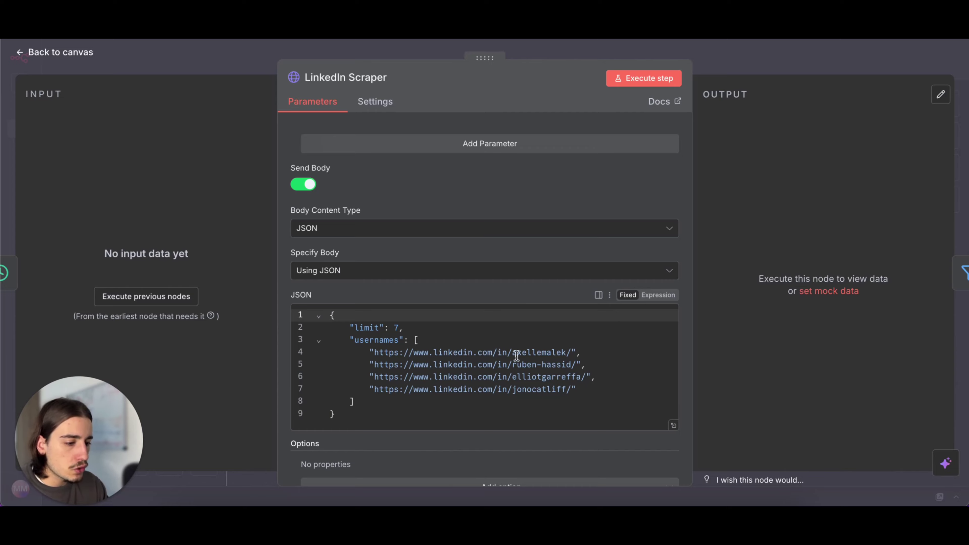
# - Review the LinkedIn Scraper node's request URL, then switch to the LinkedIn actor in Apify and open its API endpoints
pyautogui.scroll(3, 569, 336)
pyautogui.scroll(6, 568, 336)
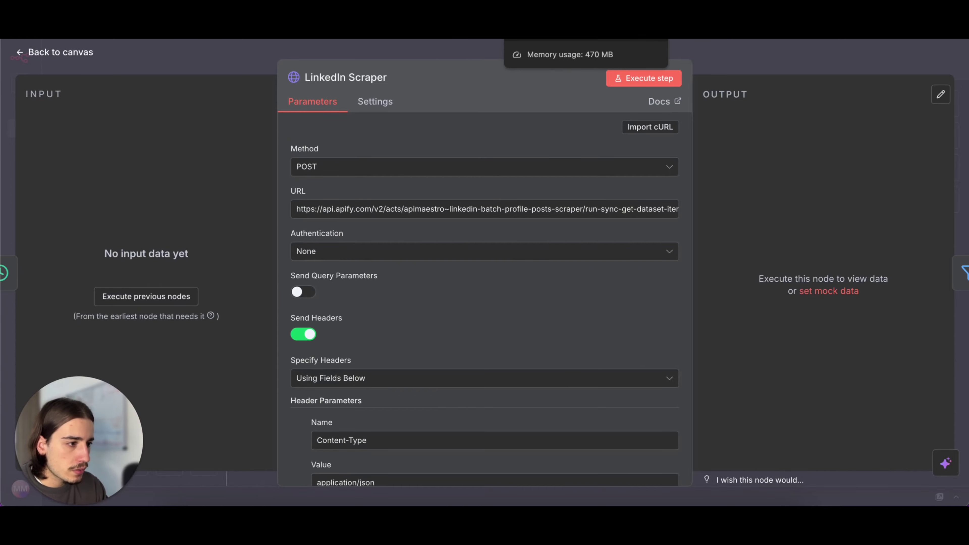
pyautogui.click(401, 32)
pyautogui.scroll(3, 737, 154)
pyautogui.scroll(-1, 737, 154)
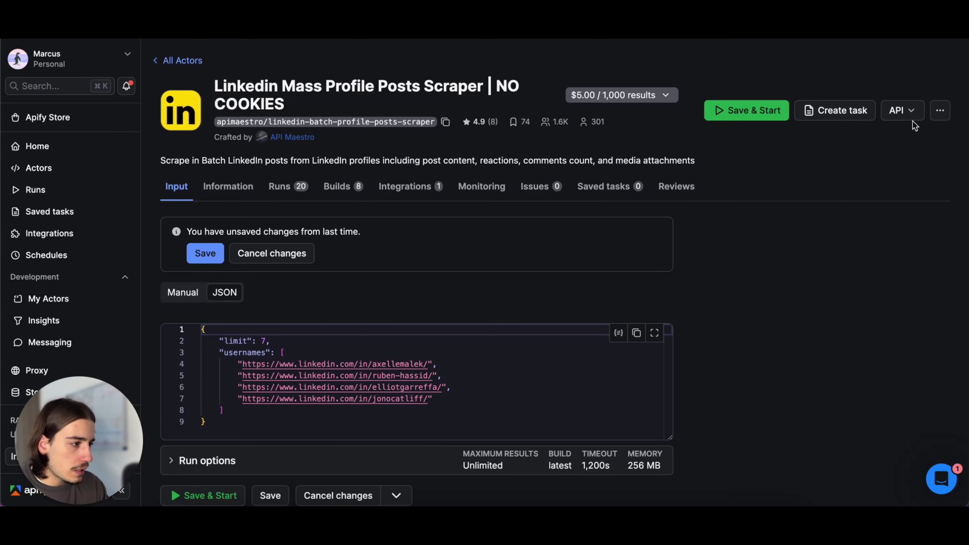
pyautogui.click(901, 111)
pyautogui.click(844, 158)
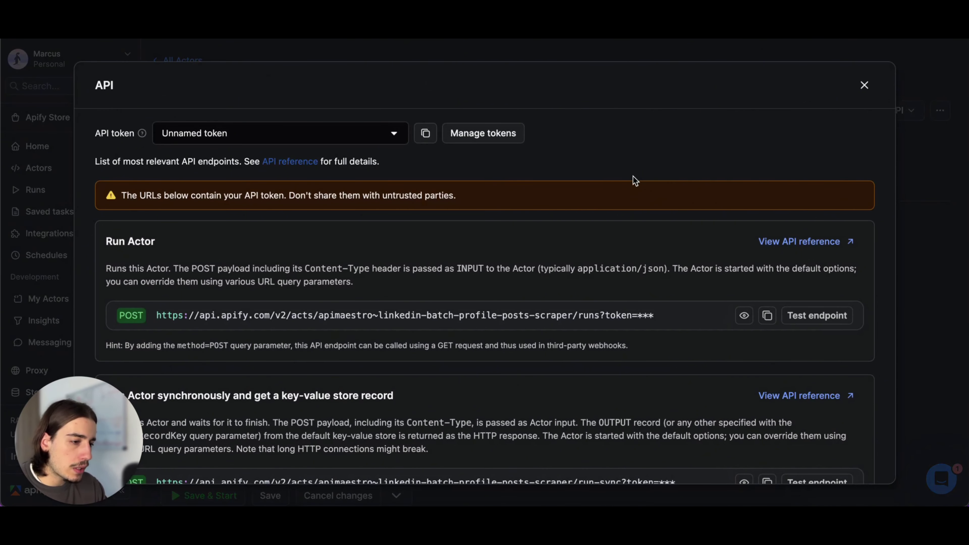
# - Find the Run Actor synchronously and get dataset items endpoint, close the endpoint list, and close n8n's LinkedIn Scraper node
pyautogui.scroll(-8, 508, 277)
pyautogui.scroll(-2, 510, 278)
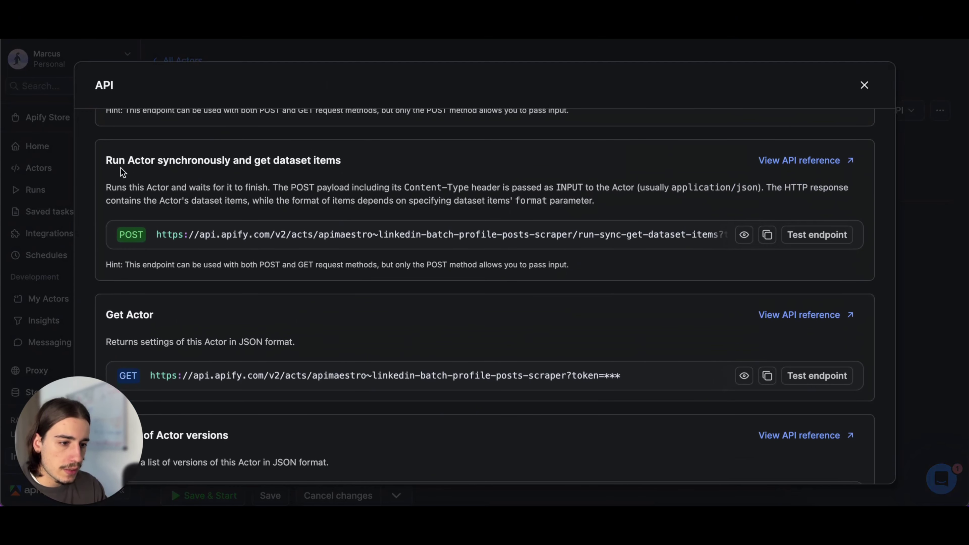
pyautogui.moveTo(109, 162); pyautogui.dragTo(370, 160)
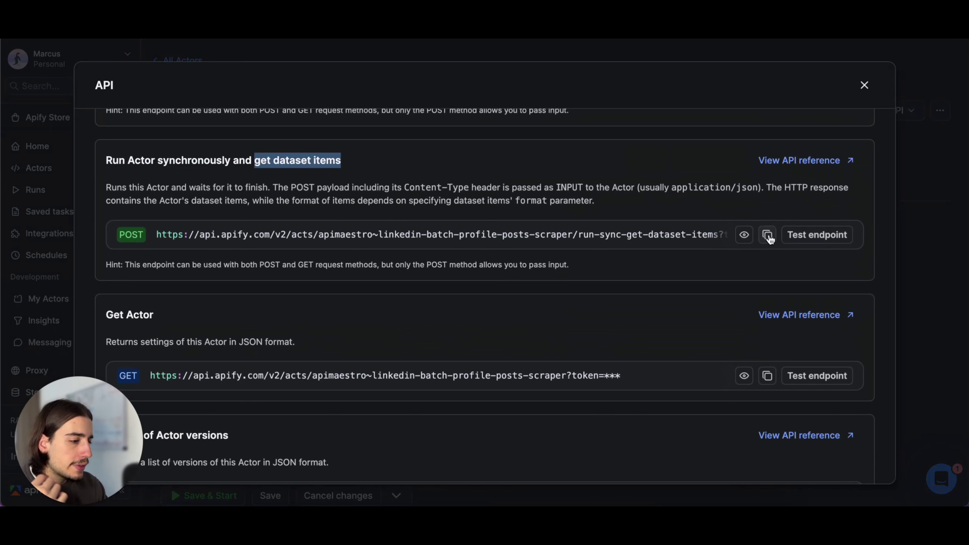
pyautogui.click(864, 85)
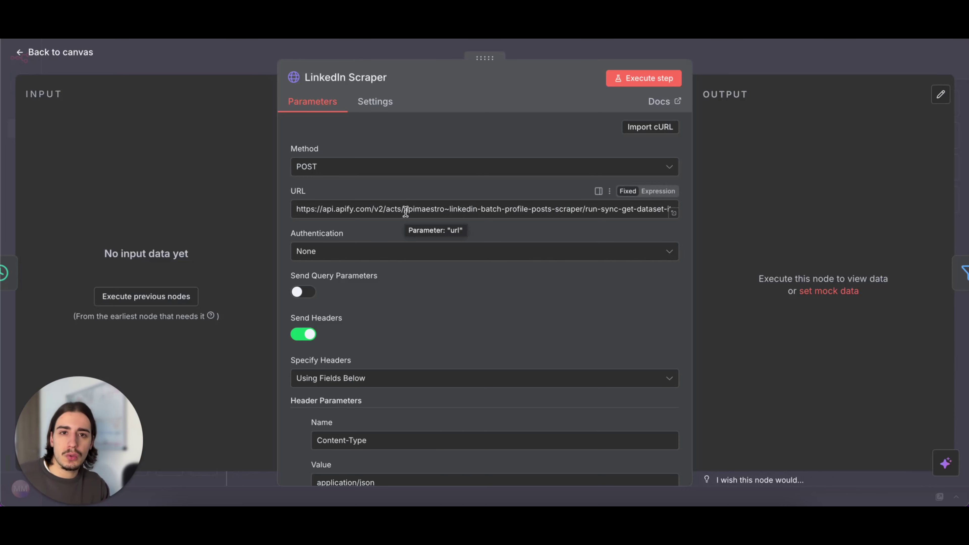
pyautogui.click(741, 73)
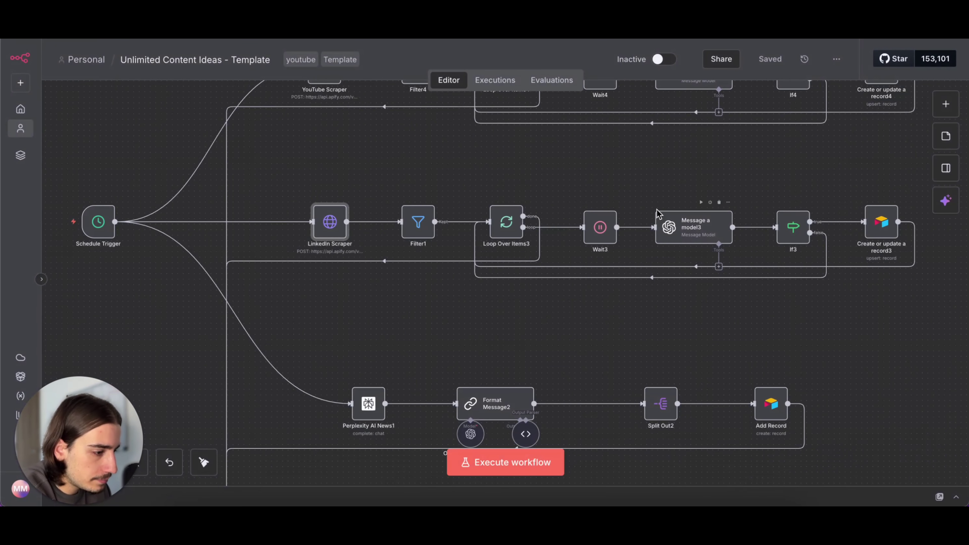
# - Open the Perplexity AI News1 node, show the API Key field of a new Perplexity credential, and close both without saving
pyautogui.scroll(-5, 657, 180)
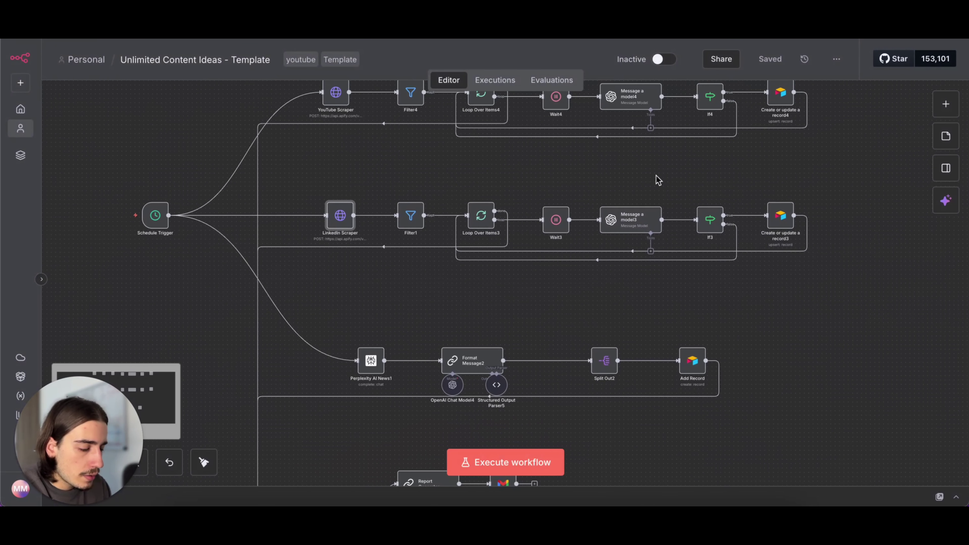
pyautogui.scroll(-4, 657, 180)
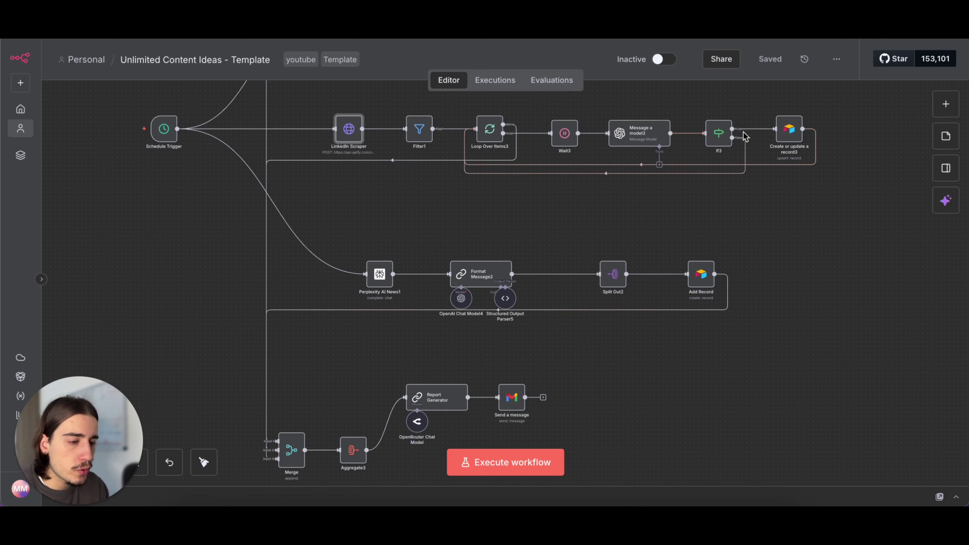
pyautogui.doubleClick(379, 274)
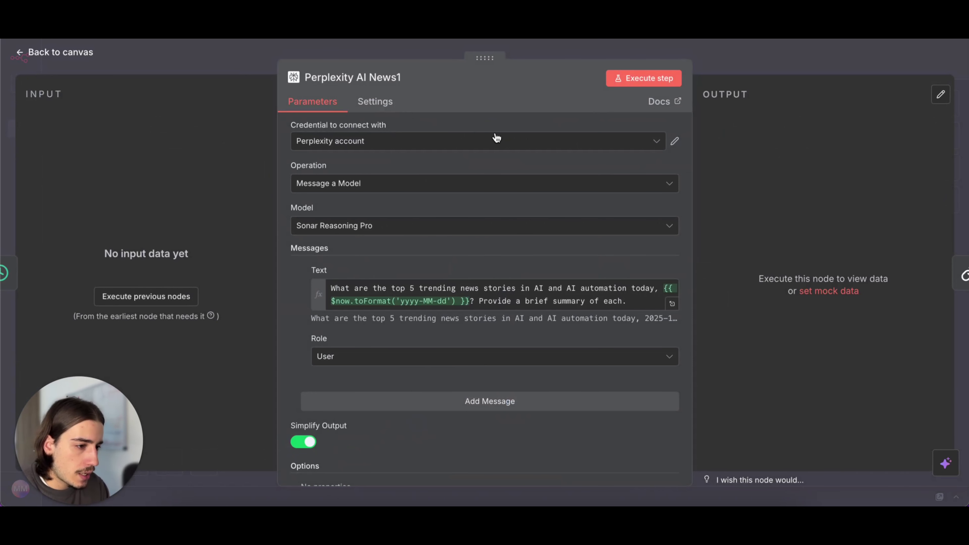
pyautogui.click(601, 140)
pyautogui.click(511, 208)
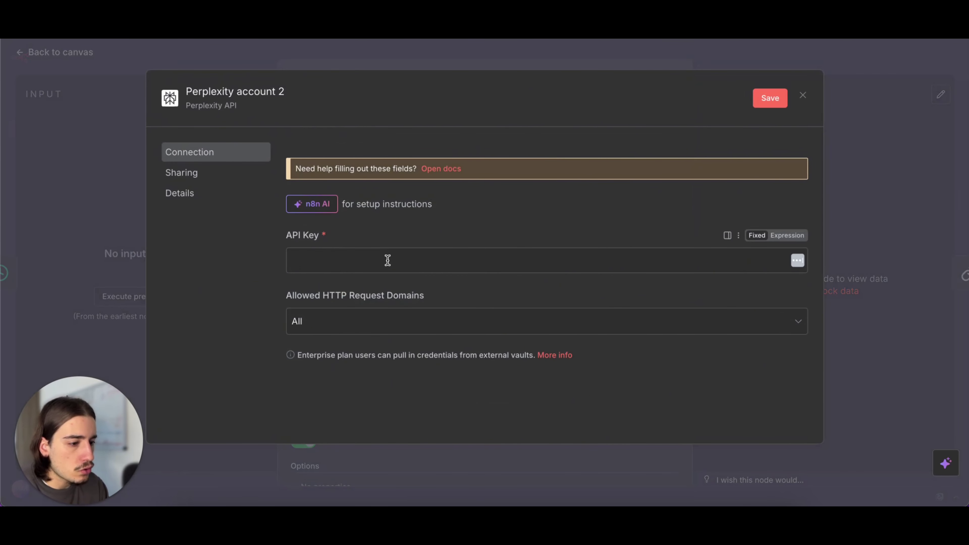
pyautogui.click(406, 259)
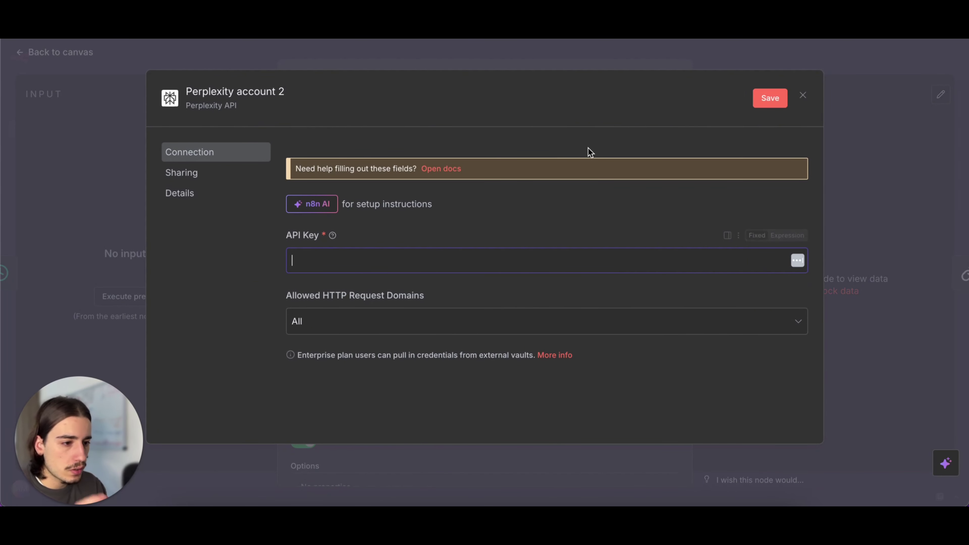
pyautogui.click(802, 95)
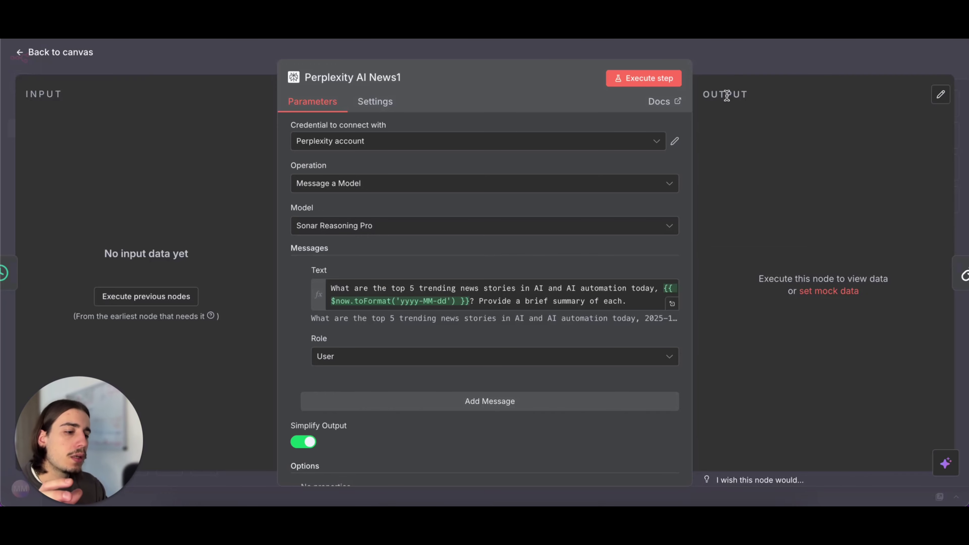
pyautogui.click(727, 64)
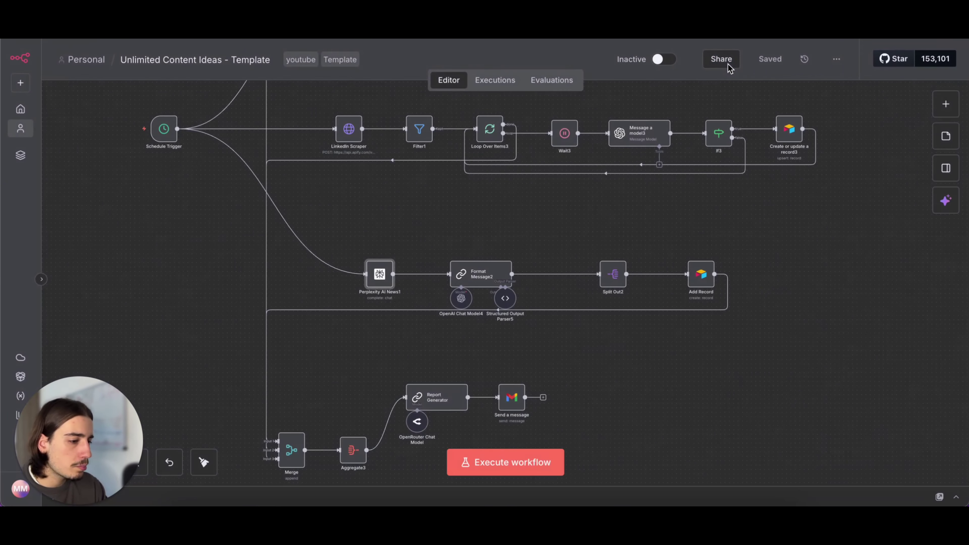
# - Open the Gmail Send a message node, show its available credentials, and close the node
pyautogui.scroll(-1, 728, 243)
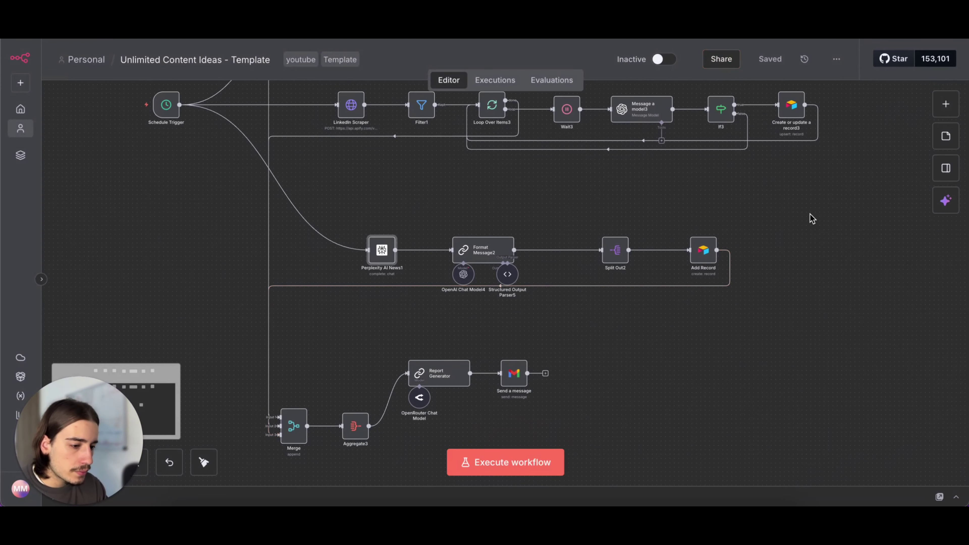
pyautogui.scroll(-3, 751, 206)
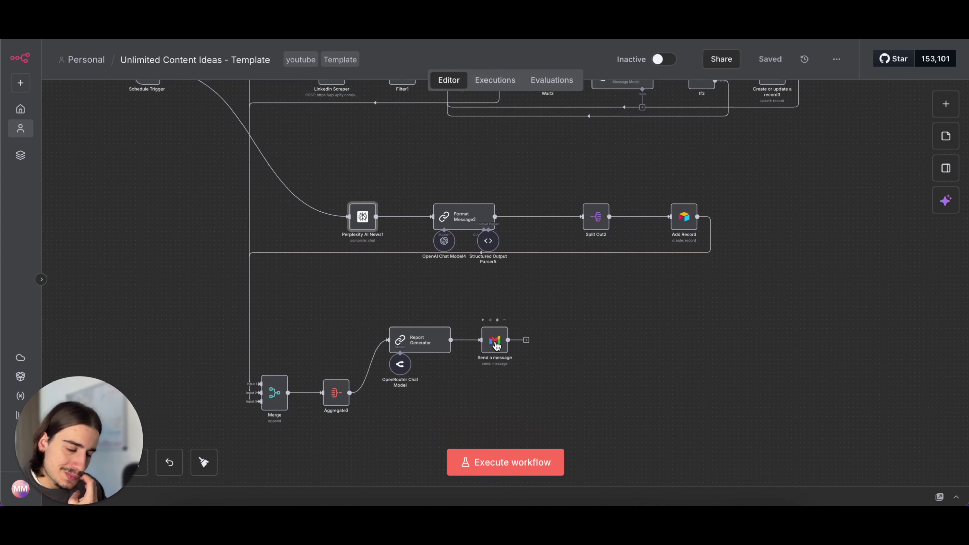
pyautogui.doubleClick(496, 345)
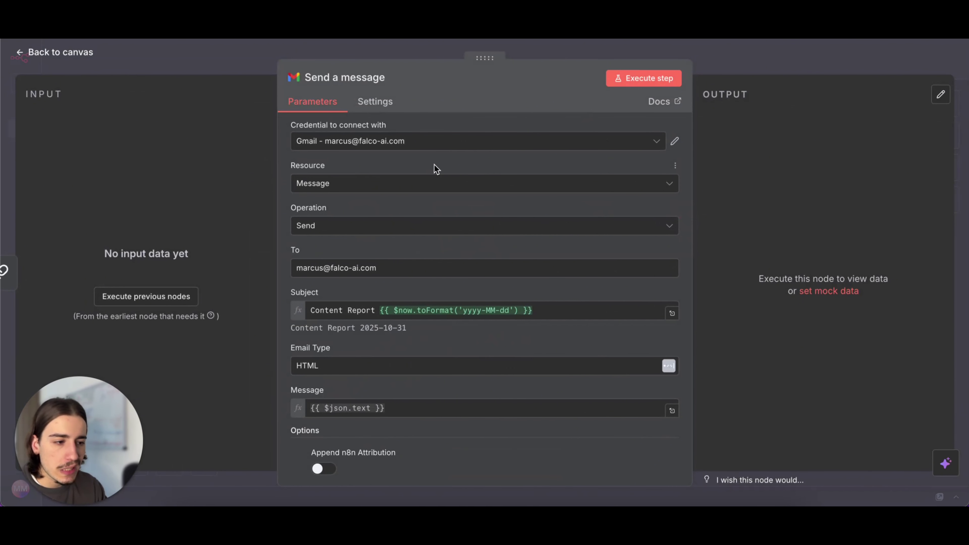
pyautogui.click(610, 147)
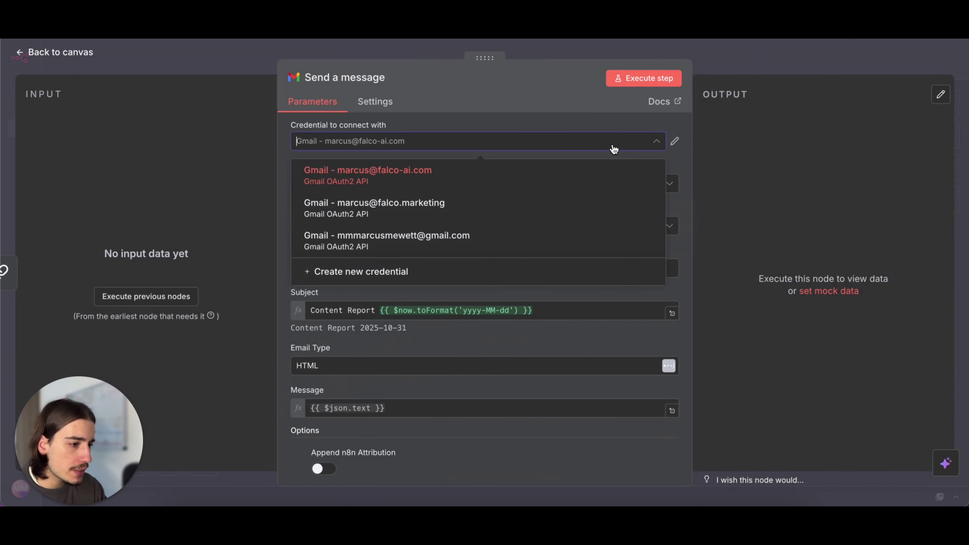
pyautogui.click(787, 42)
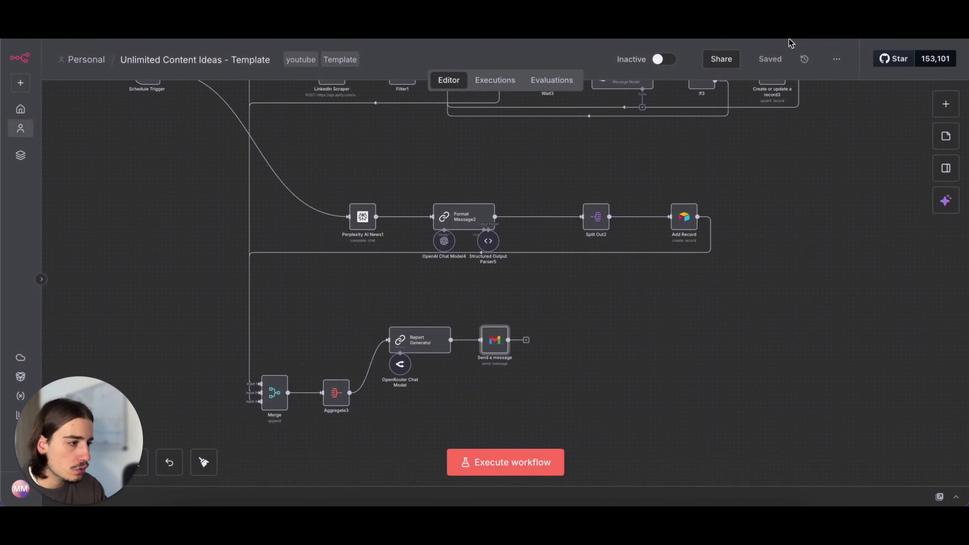
# - Look over the AI model nodes in the report, Perplexity, LinkedIn and YouTube branches of the workflow
pyautogui.scroll(-2, 608, 273)
pyautogui.hscroll(-1, 608, 272)
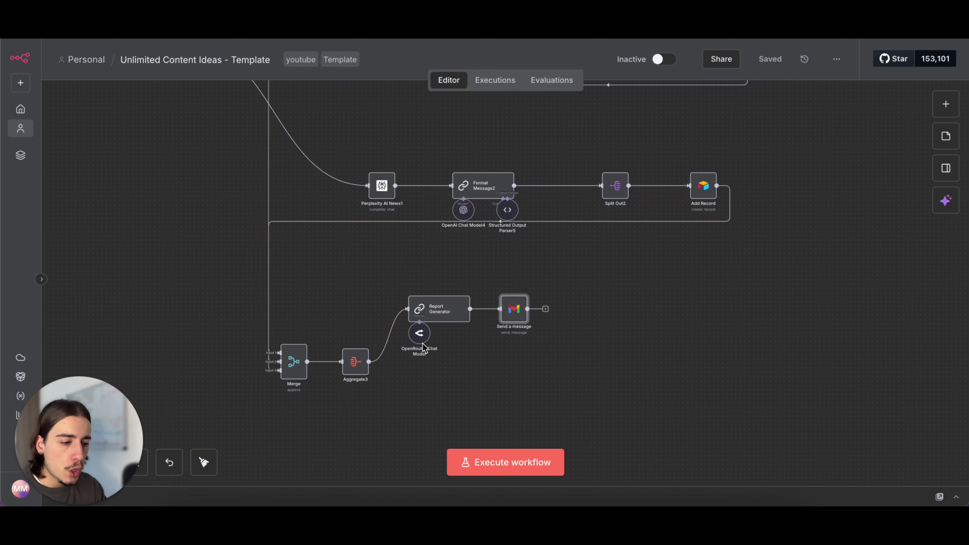
pyautogui.scroll(1, 491, 279)
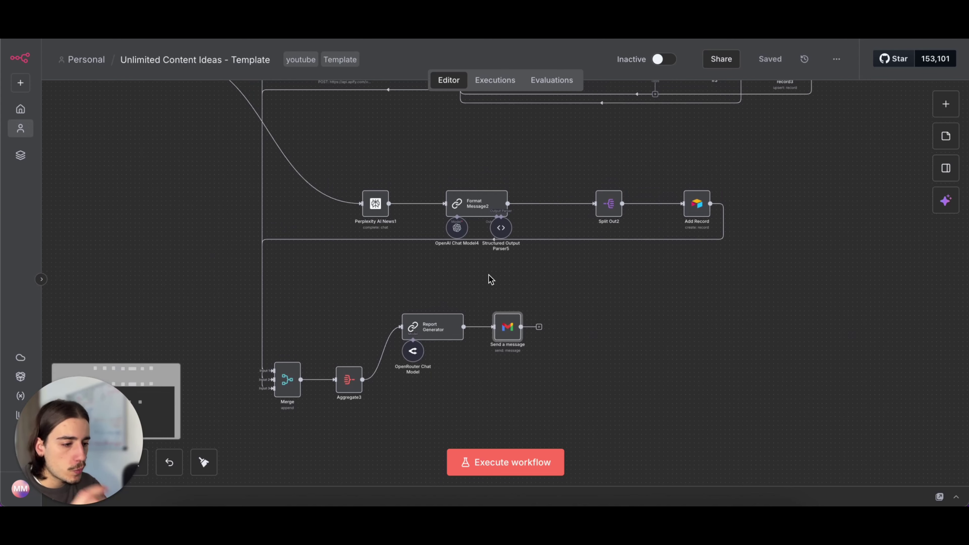
pyautogui.scroll(4, 462, 286)
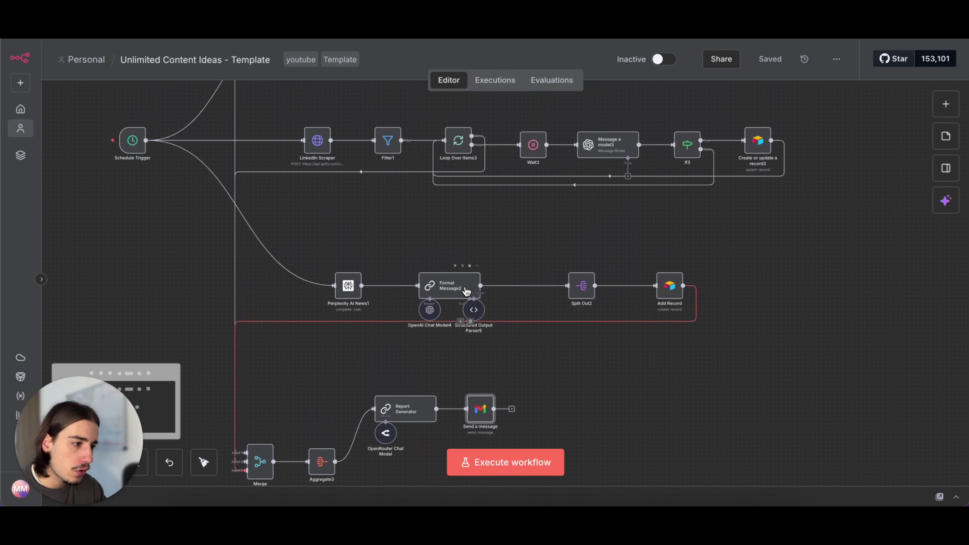
pyautogui.scroll(2, 573, 201)
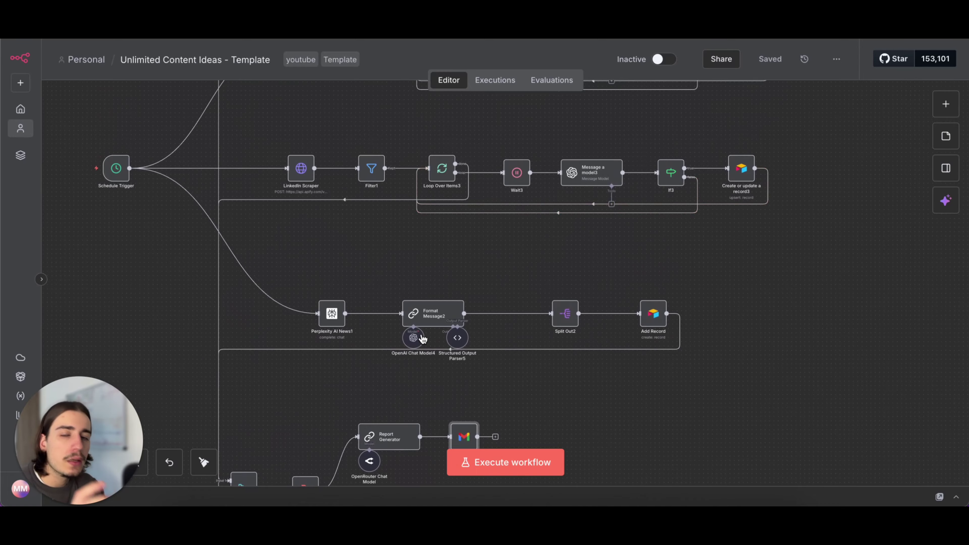
pyautogui.scroll(4, 608, 169)
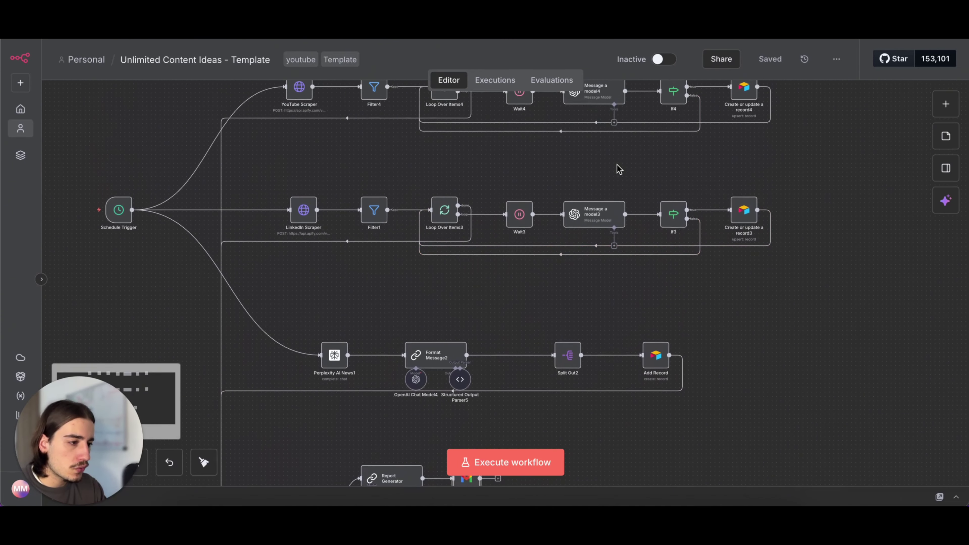
pyautogui.scroll(-4, 597, 204)
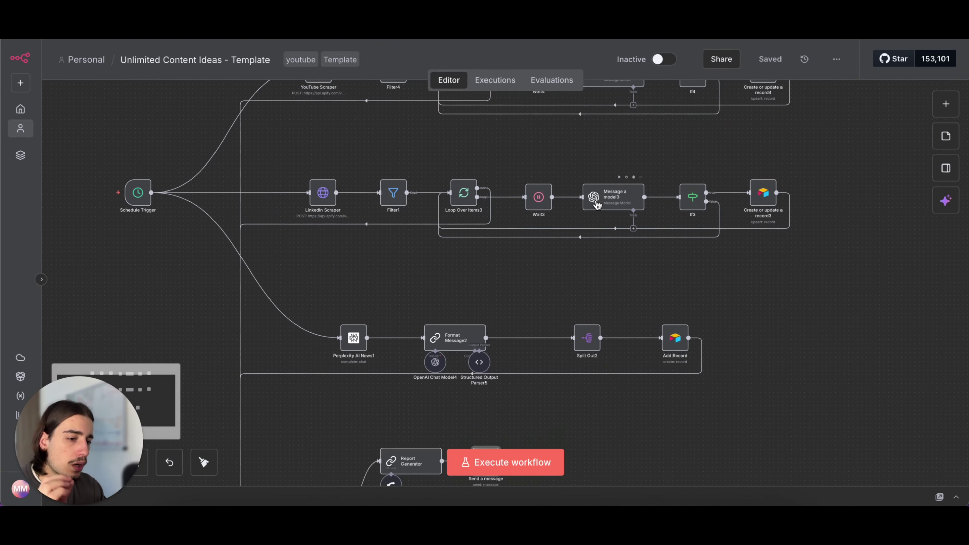
pyautogui.scroll(-5, 598, 204)
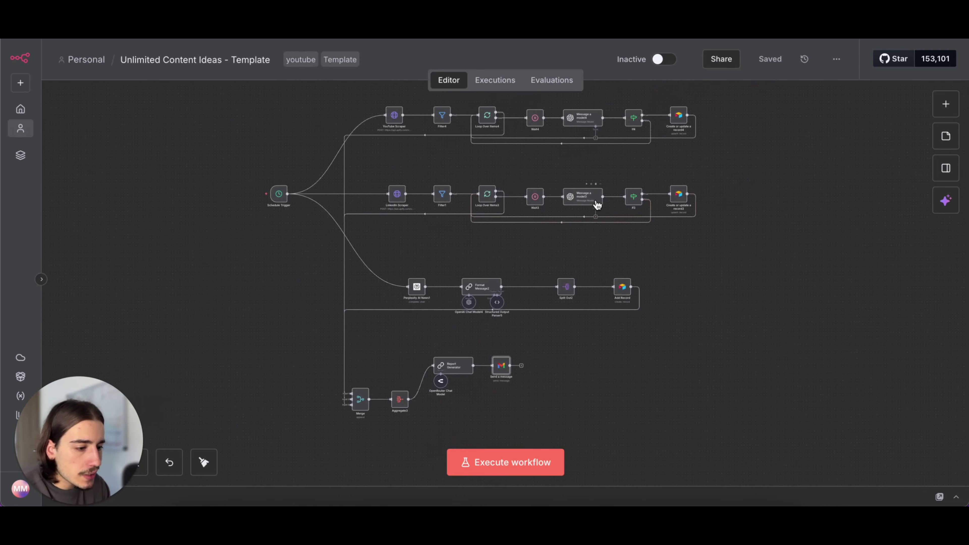
# - Open the Report Generator node and read through its System chat message with the report's styling instructions
pyautogui.doubleClick(448, 371)
pyautogui.scroll(-3, 496, 330)
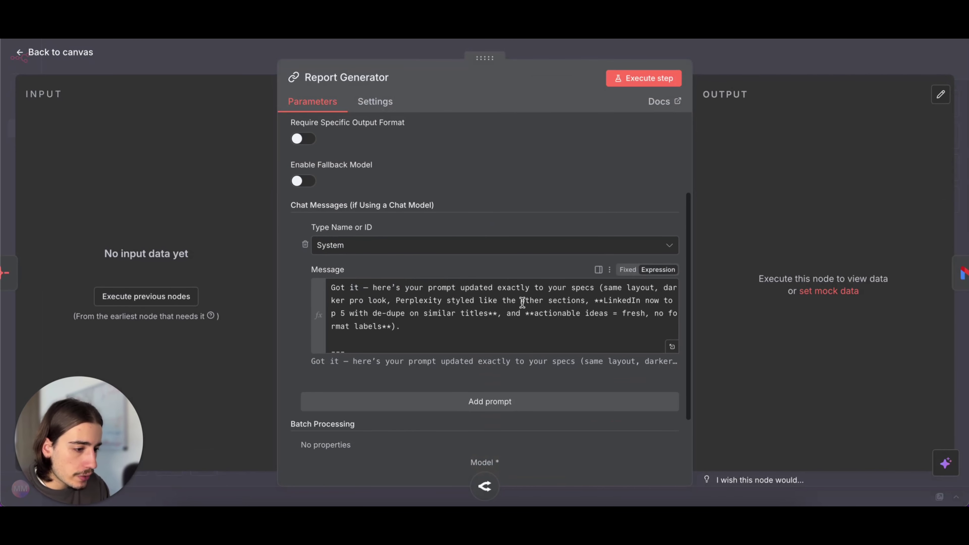
pyautogui.scroll(-10, 523, 303)
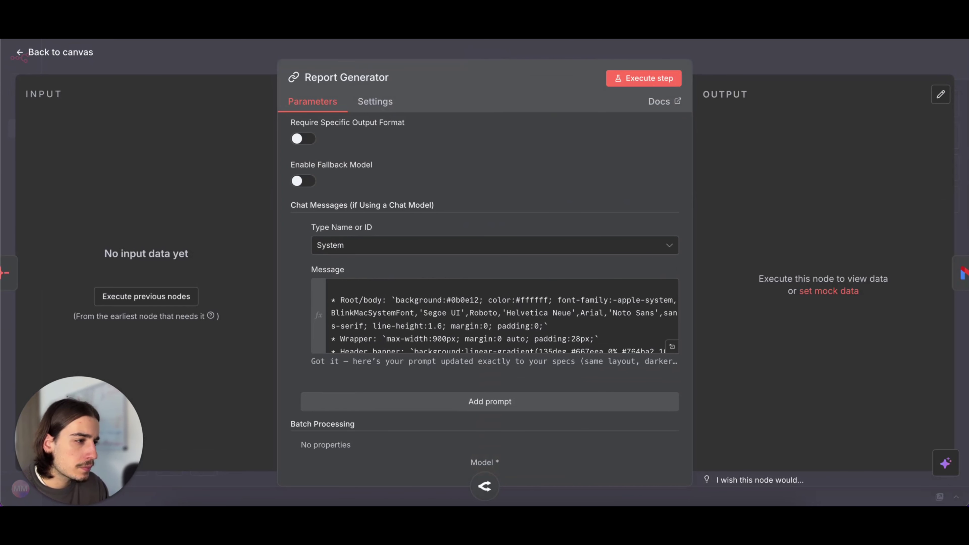
# - Switch to the sample Weekly Content Report and read its summary, Trending on YouTube and Trending on LinkedIn sections
pyautogui.press('super+Tab')
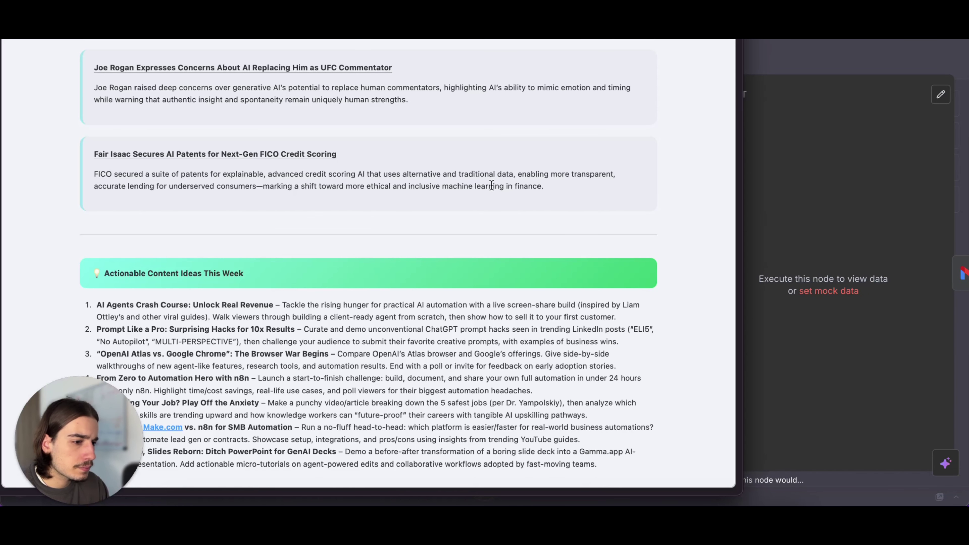
pyautogui.scroll(20, 491, 185)
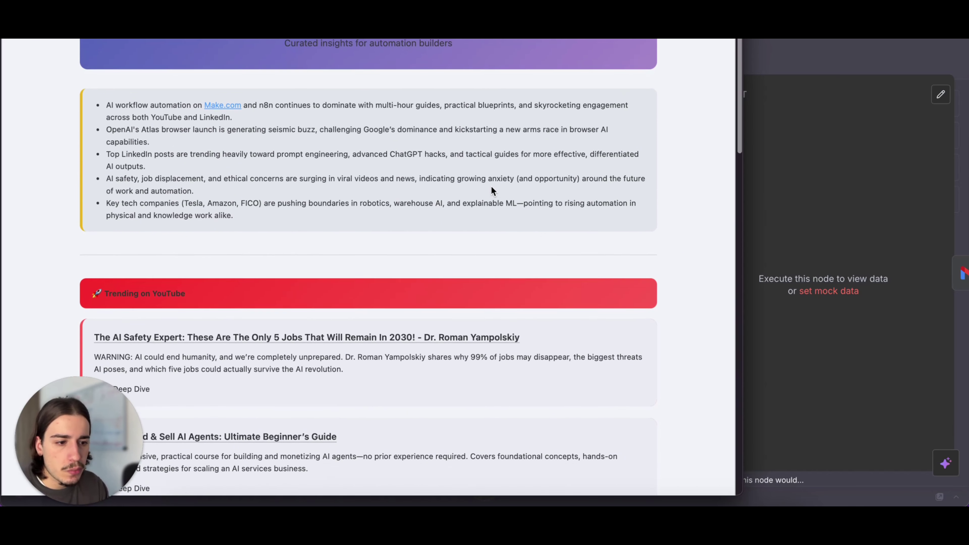
pyautogui.scroll(4, 491, 187)
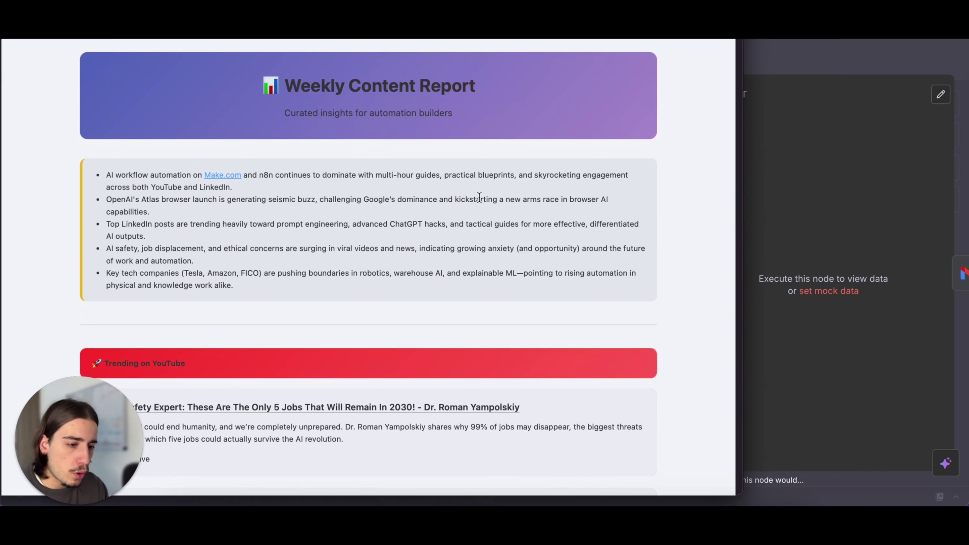
pyautogui.scroll(-4, 459, 281)
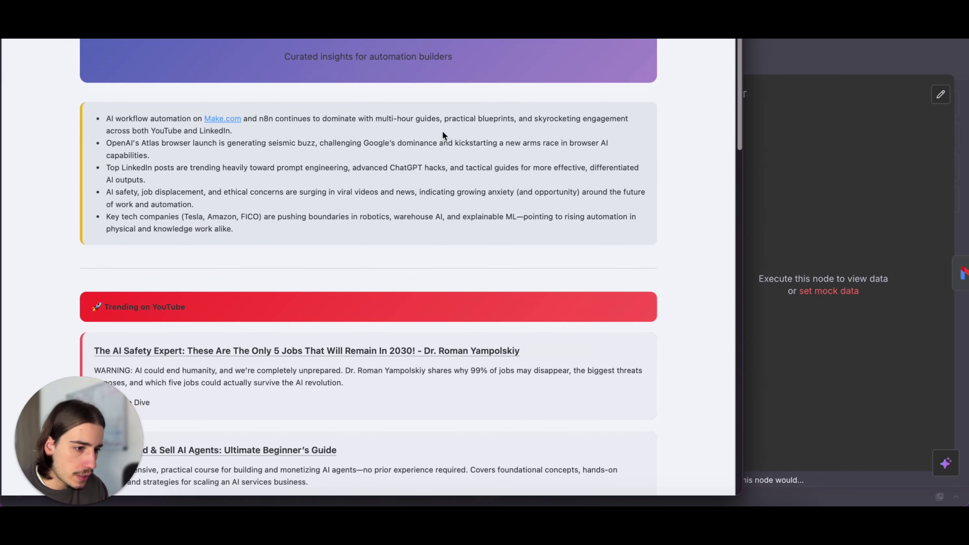
pyautogui.scroll(-9, 430, 264)
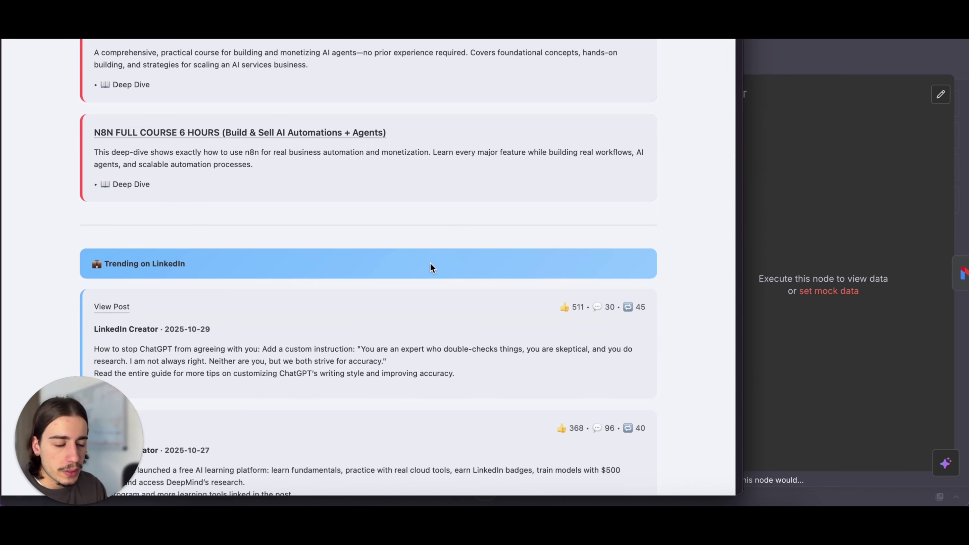
pyautogui.scroll(-2, 432, 268)
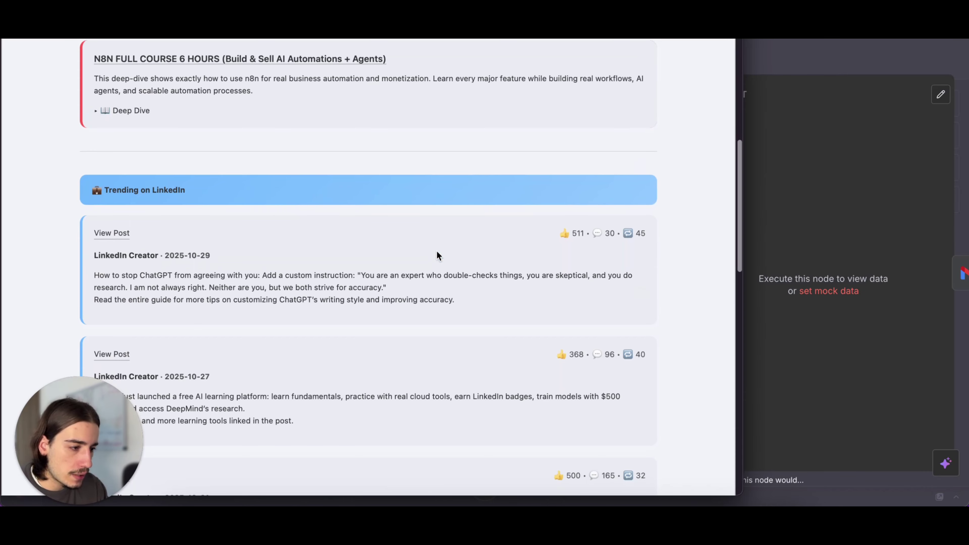
pyautogui.scroll(-1, 442, 239)
pyautogui.scroll(-3, 441, 194)
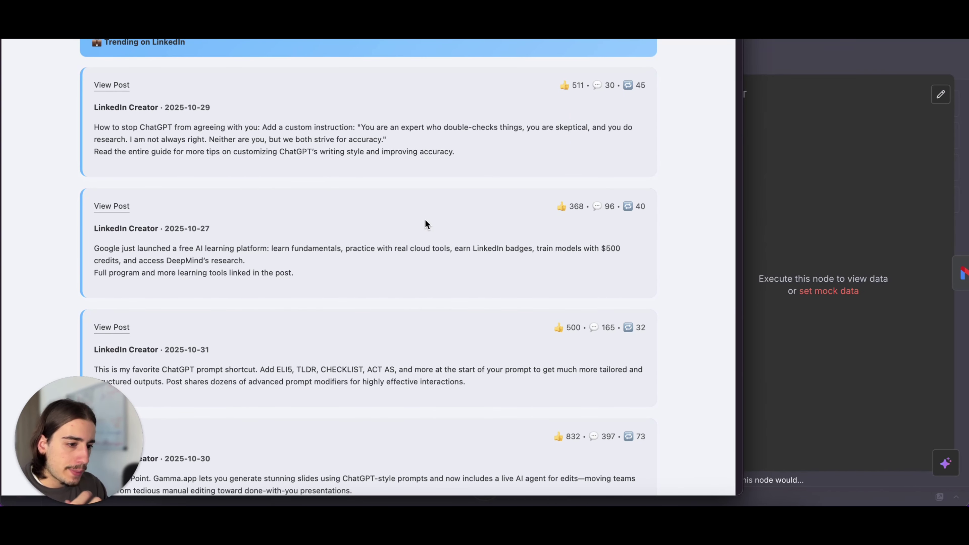
pyautogui.scroll(-2, 427, 248)
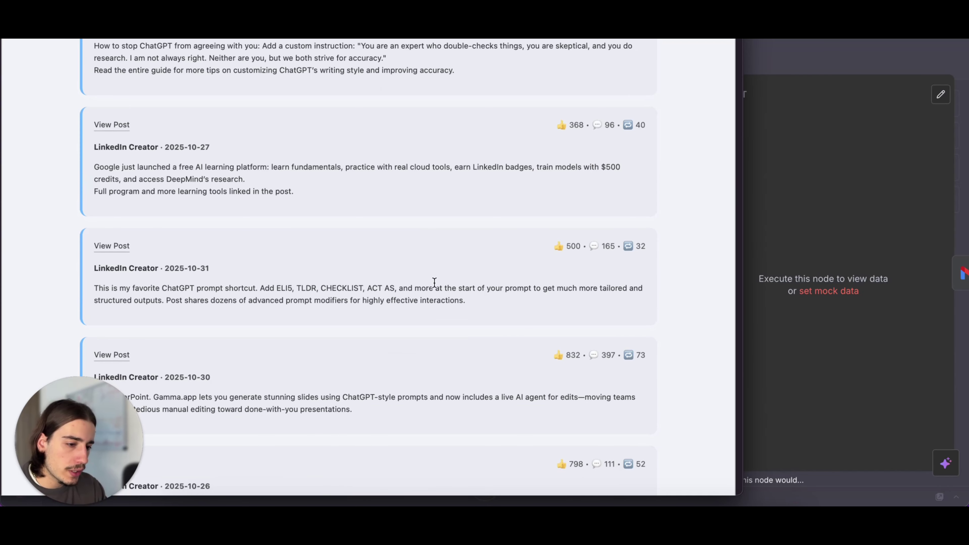
pyautogui.scroll(10, 444, 237)
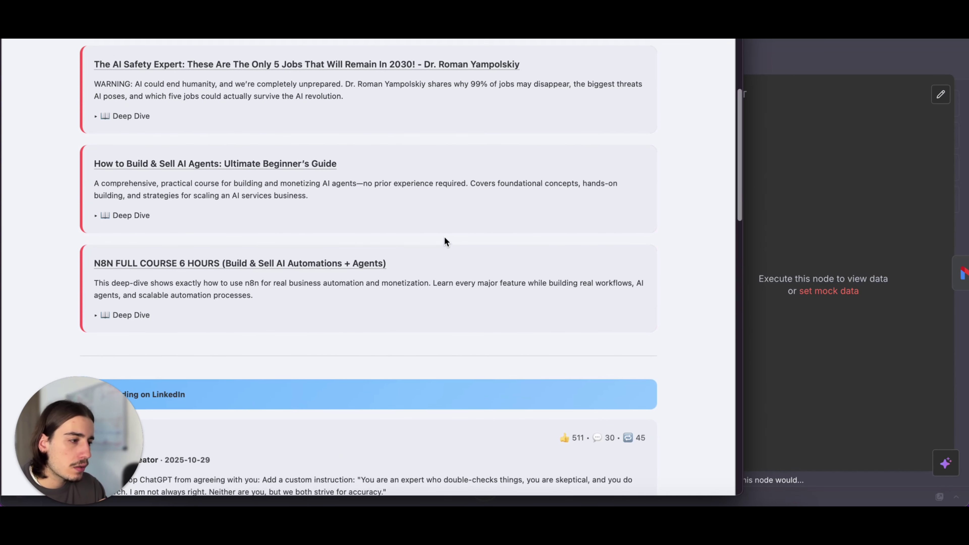
pyautogui.scroll(2, 484, 182)
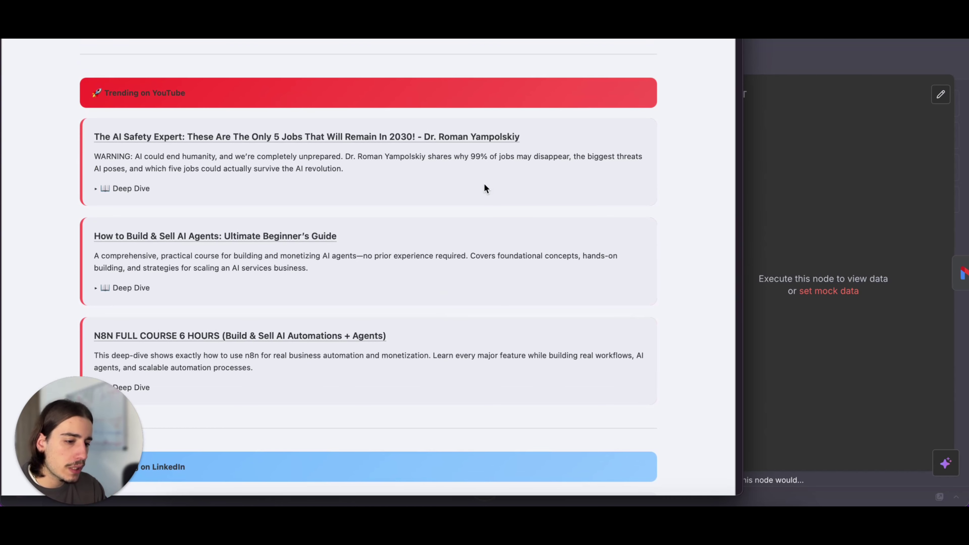
pyautogui.scroll(-2, 426, 310)
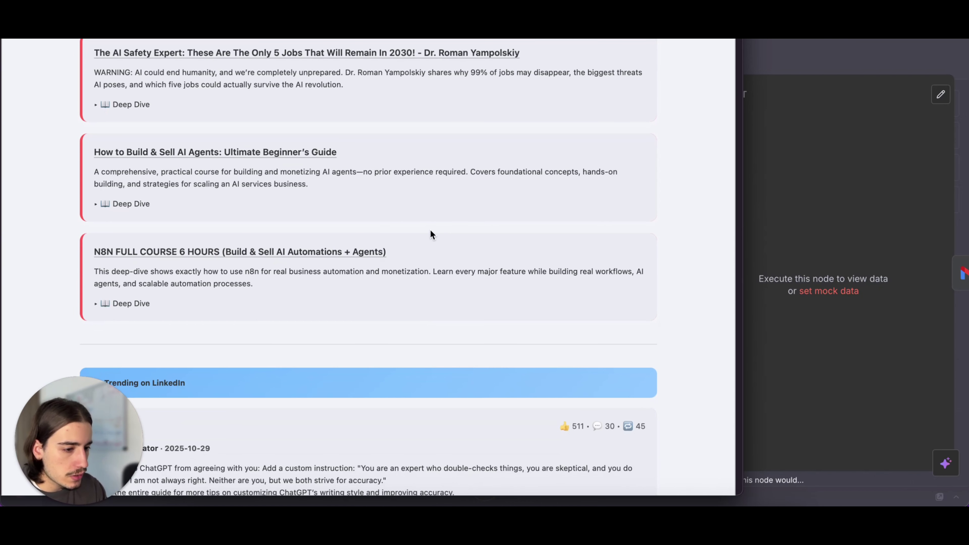
# - Return to the n8n workflow, close the Report Generator node and look over all branches on the canvas
pyautogui.click(828, 67)
pyautogui.click(789, 67)
pyautogui.scroll(-1, 663, 252)
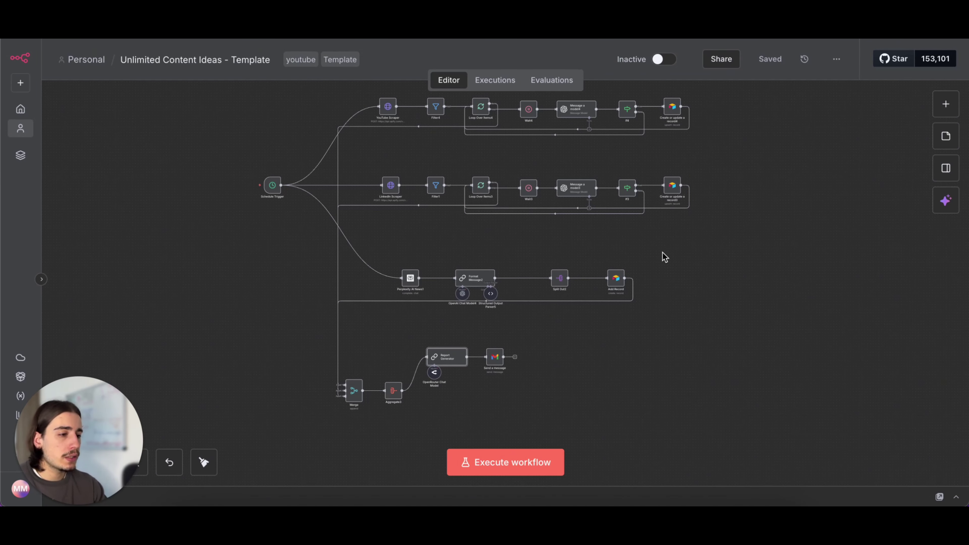
pyautogui.scroll(1, 666, 251)
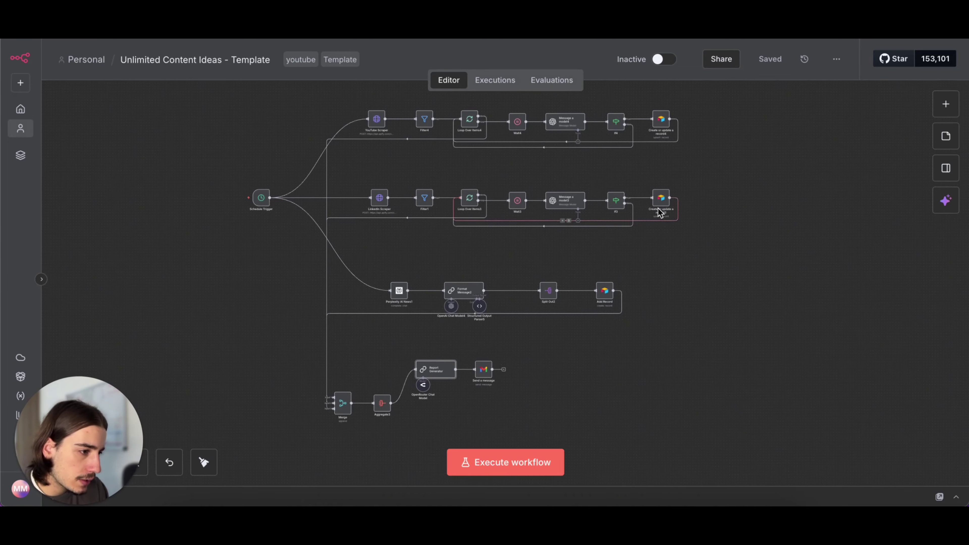
pyautogui.scroll(1, 660, 210)
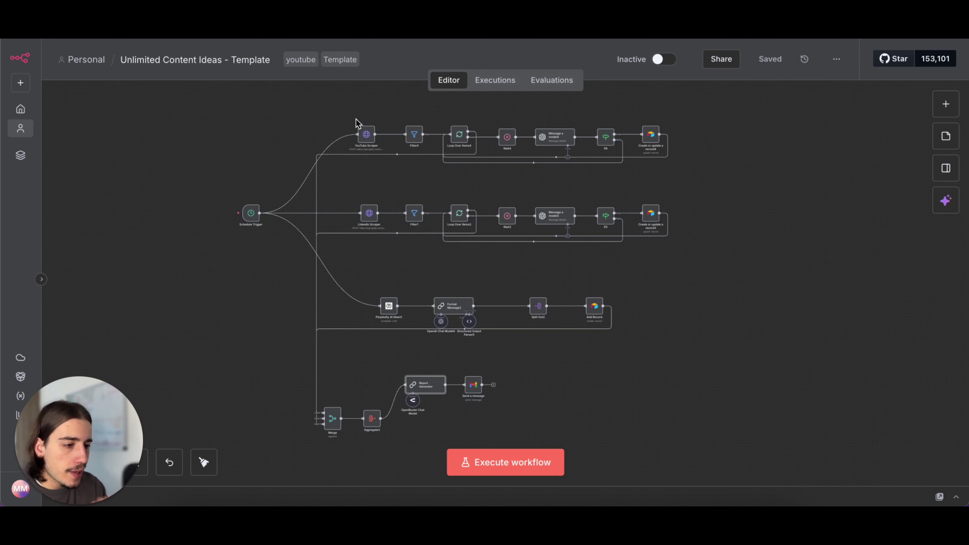
# - Duplicate the whole YouTube branch, from its scraper to the Airtable record node, and align the copy above the original
pyautogui.moveTo(346, 105); pyautogui.dragTo(696, 192)
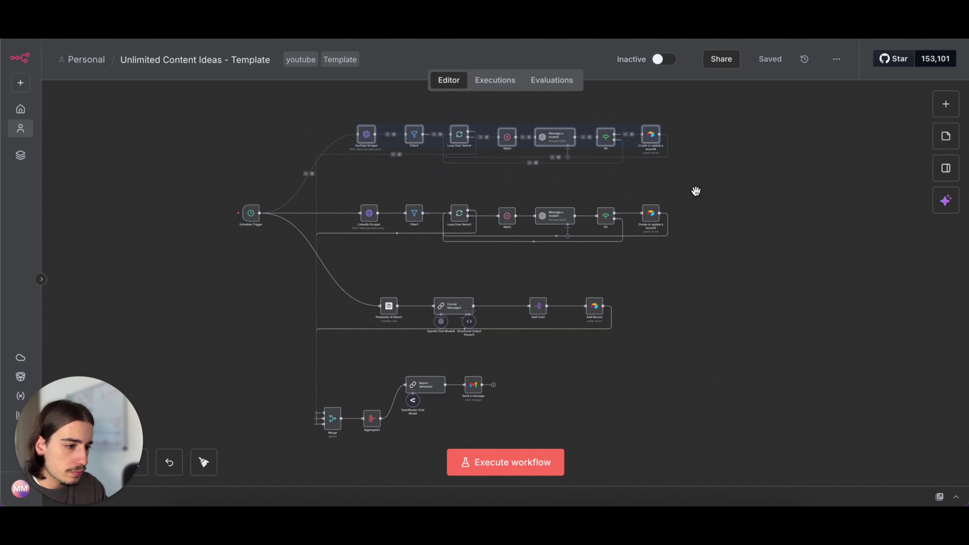
pyautogui.hotkey('ctrl', 'c')
pyautogui.scroll(3, 694, 195)
pyautogui.hotkey('ctrl', 'v')
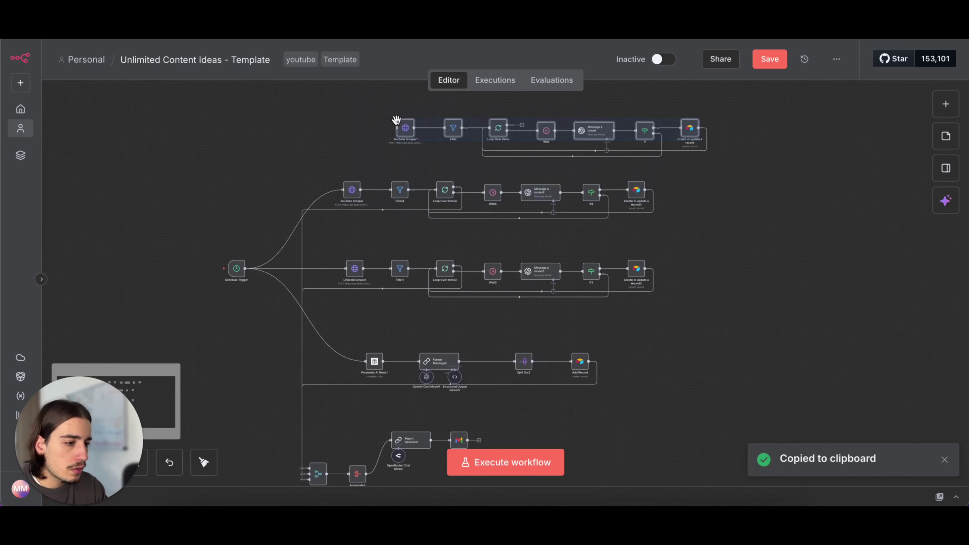
pyautogui.moveTo(412, 128); pyautogui.dragTo(370, 115)
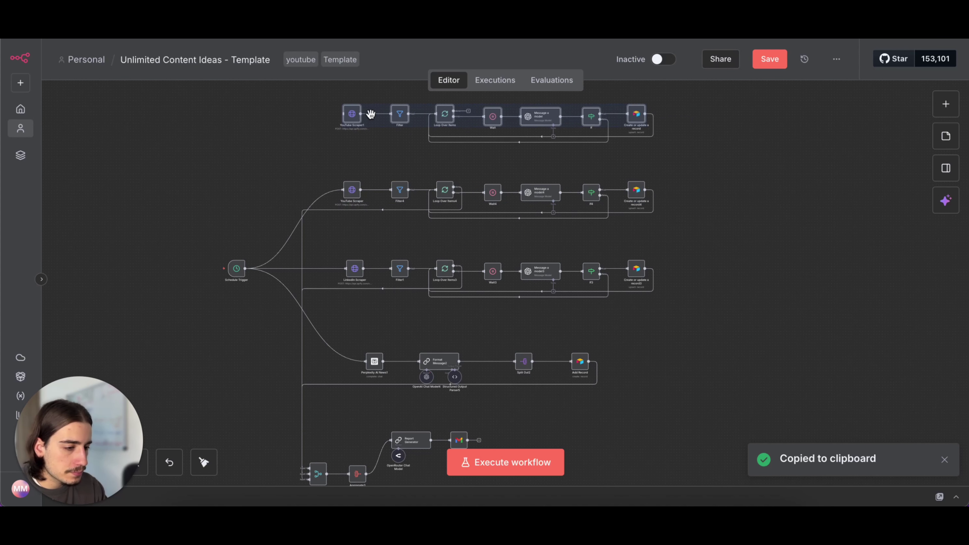
pyautogui.click(690, 194)
# - Connect the Schedule Trigger to the copied YouTube Scraper1 node and save the workflow
pyautogui.moveTo(236, 269)
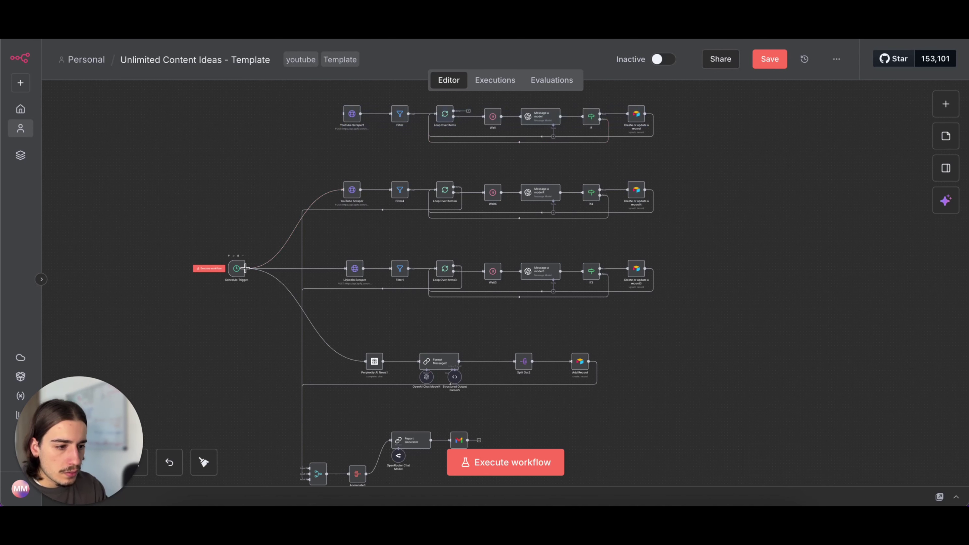
pyautogui.moveTo(245, 268); pyautogui.dragTo(342, 114)
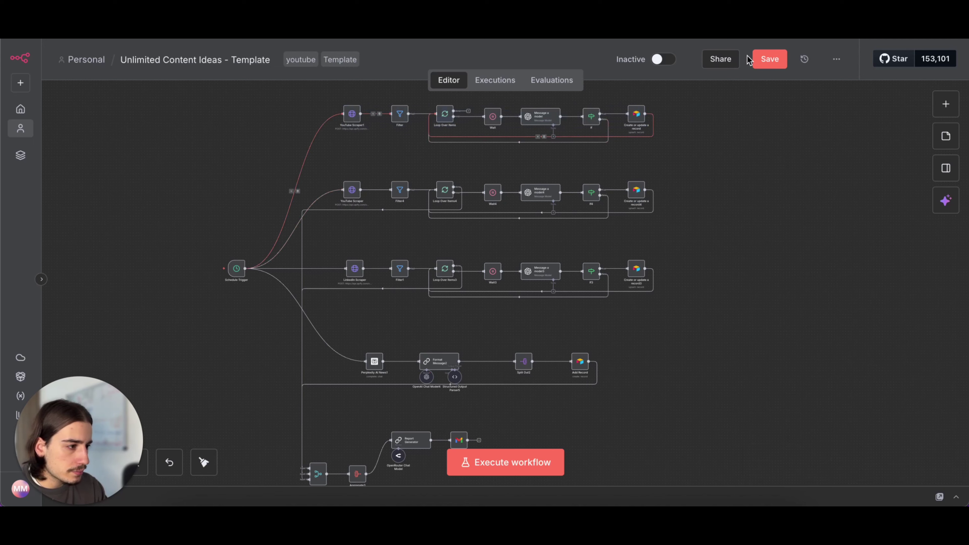
pyautogui.click(755, 59)
pyautogui.scroll(1, 450, 134)
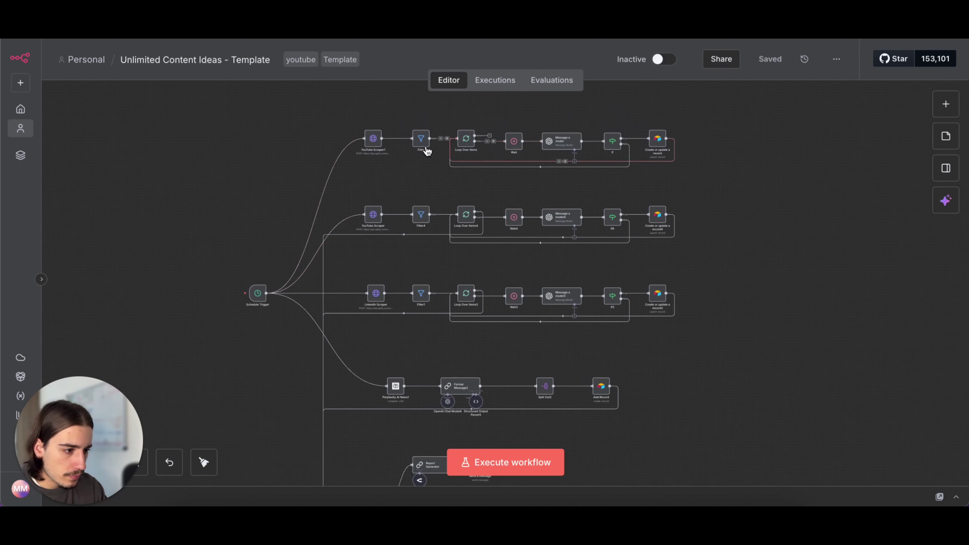
pyautogui.moveTo(475, 136); pyautogui.dragTo(307, 101)
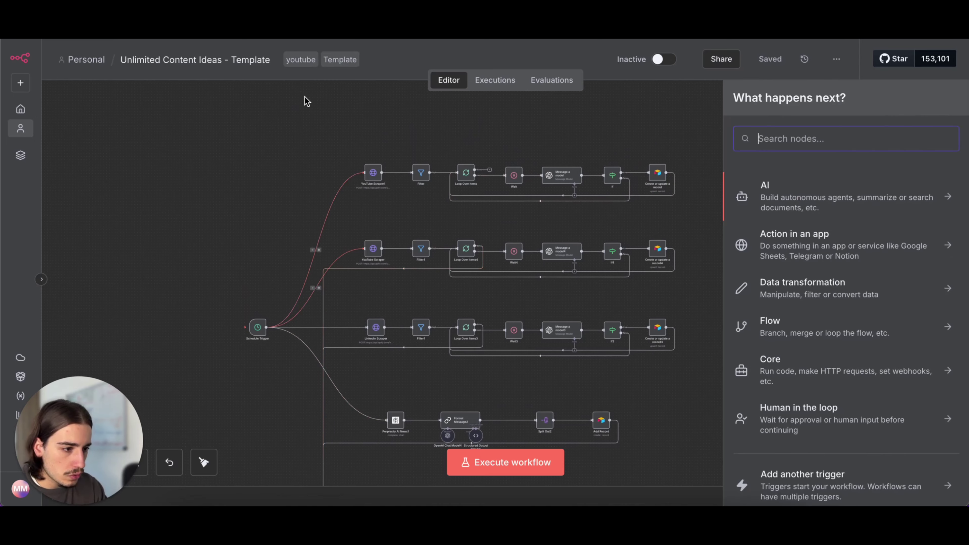
pyautogui.scroll(-5, 305, 102)
pyautogui.click(259, 282)
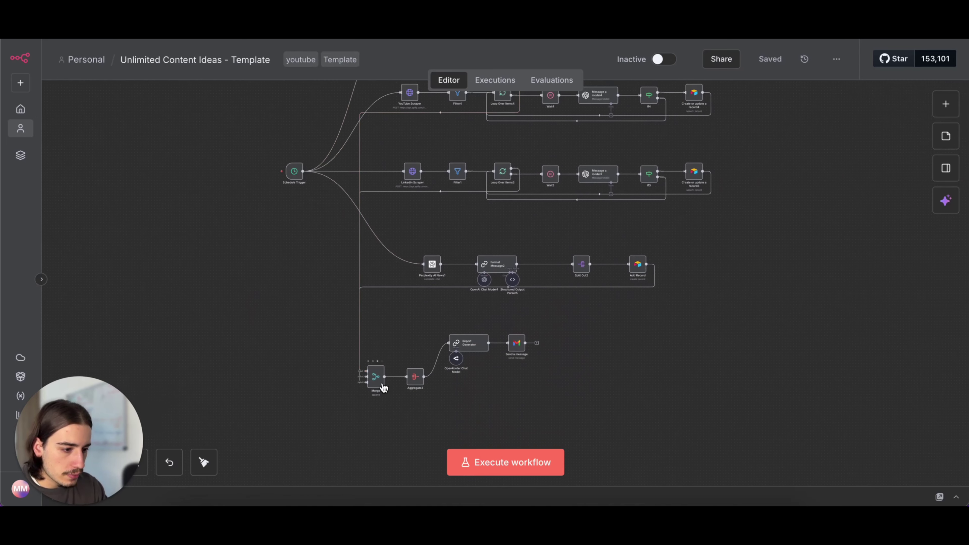
# - Set the Merge node's Number of Inputs to 4 and return to the canvas
pyautogui.doubleClick(375, 377)
pyautogui.click(512, 190)
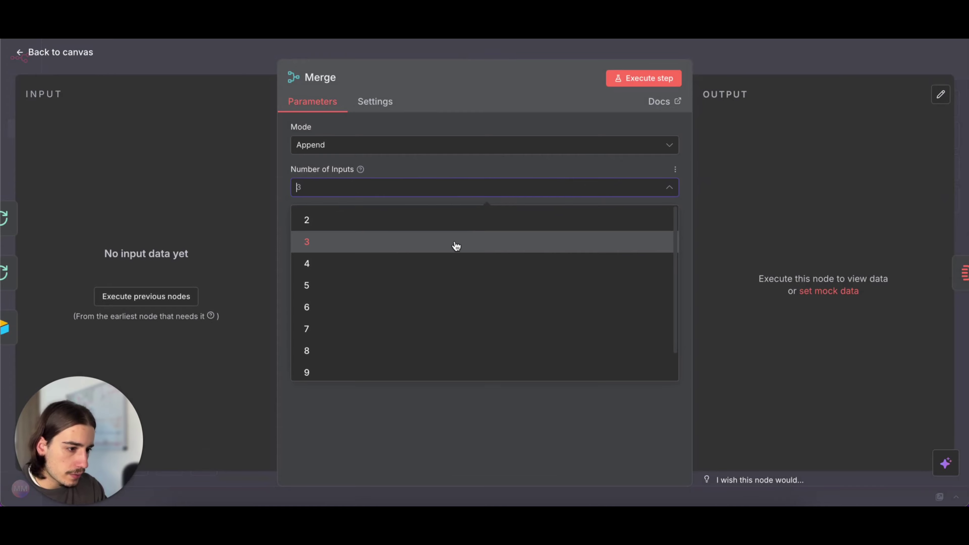
pyautogui.click(458, 263)
pyautogui.click(732, 63)
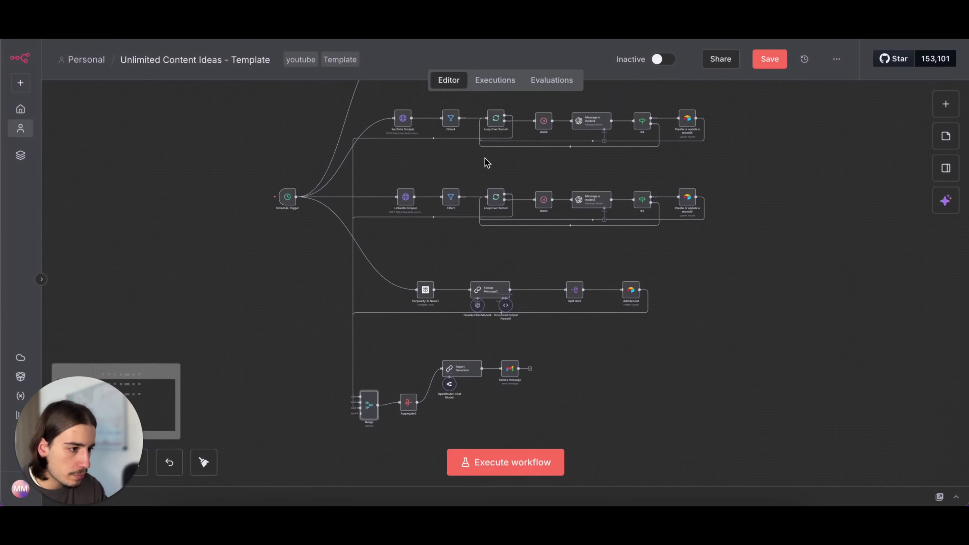
# - Connect the copied branch's Loop Over Items done output to the Merge node's free input and save the workflow
pyautogui.scroll(3, 487, 162)
pyautogui.moveTo(509, 114); pyautogui.dragTo(347, 331)
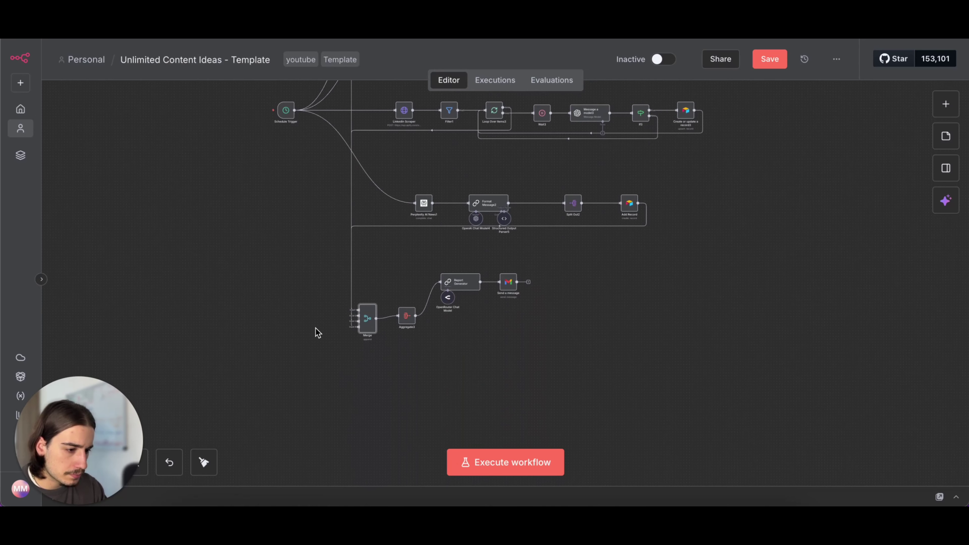
pyautogui.scroll(10, 395, 262)
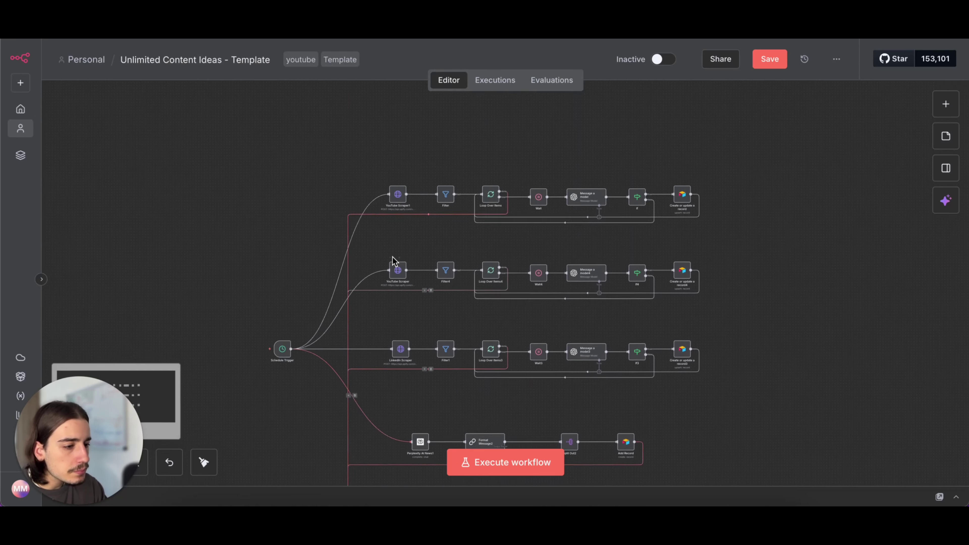
pyautogui.click(780, 63)
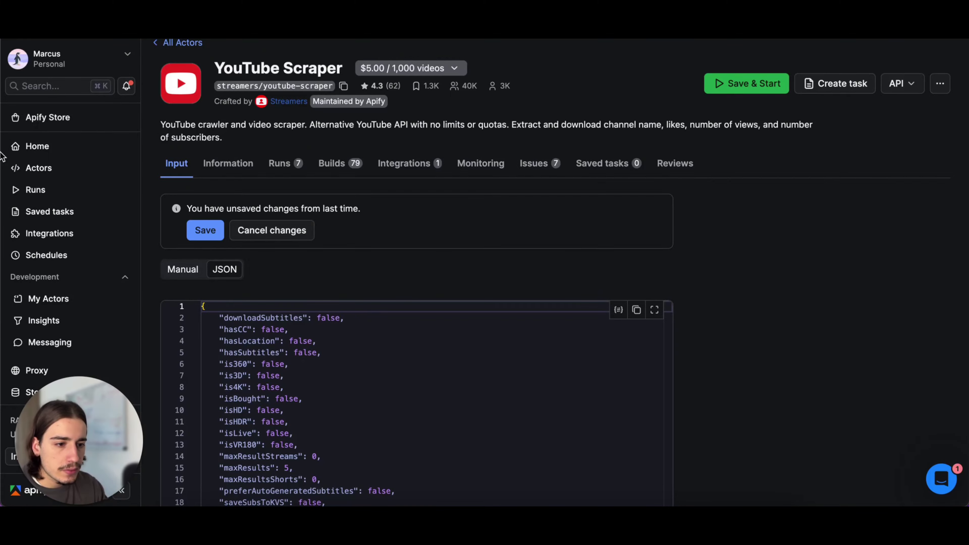
# - Switch to Apify, search the Apify Store for "tiktok" and open the TikTok Scraper by clockworks
pyautogui.click(61, 117)
pyautogui.click(463, 155)
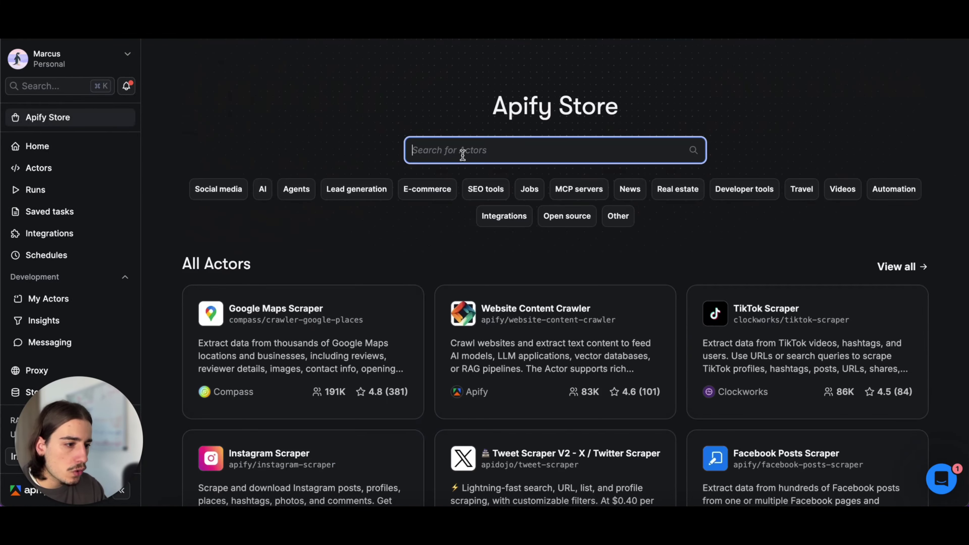
pyautogui.write('tik')
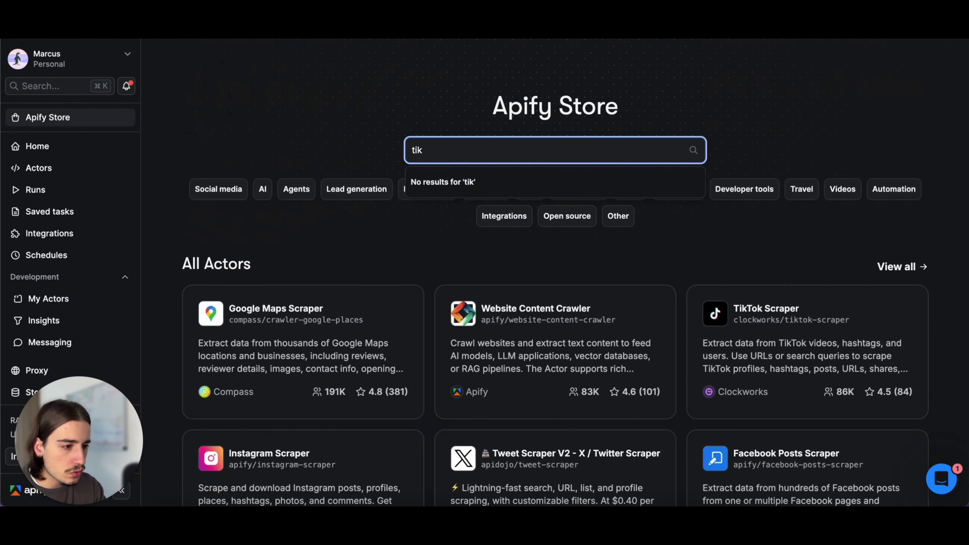
pyautogui.write('itok')
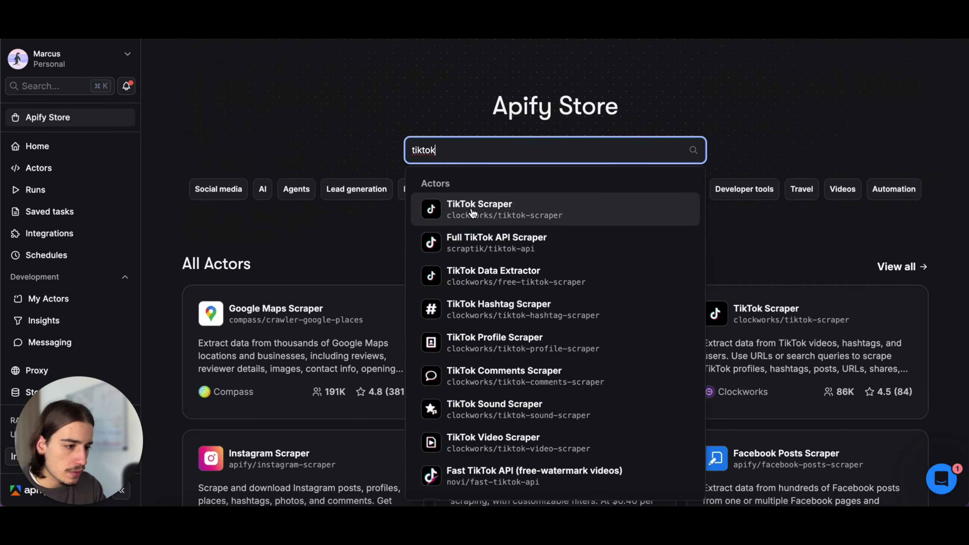
pyautogui.click(472, 209)
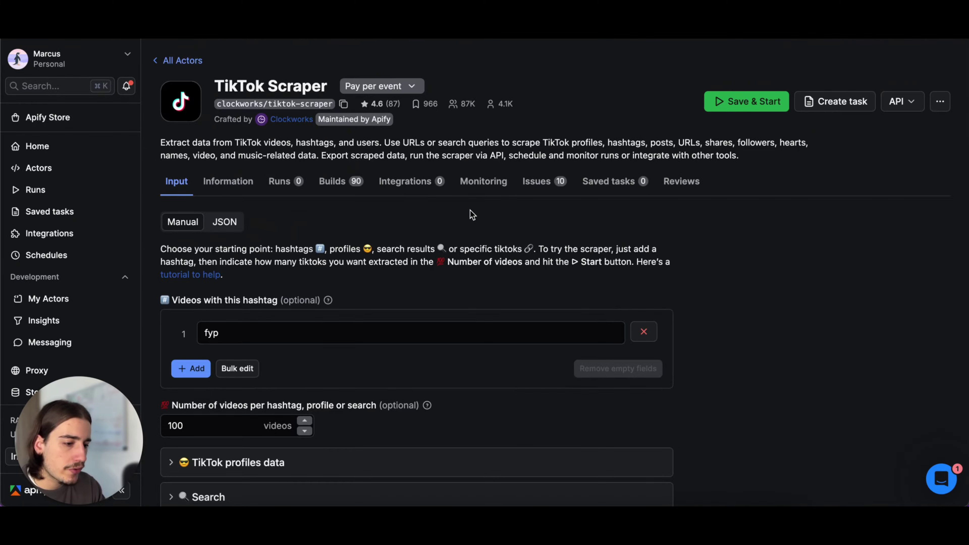
# - Add two empty hashtag fields to the TikTok Scraper's input and switch the input to its JSON view
pyautogui.scroll(-2, 456, 250)
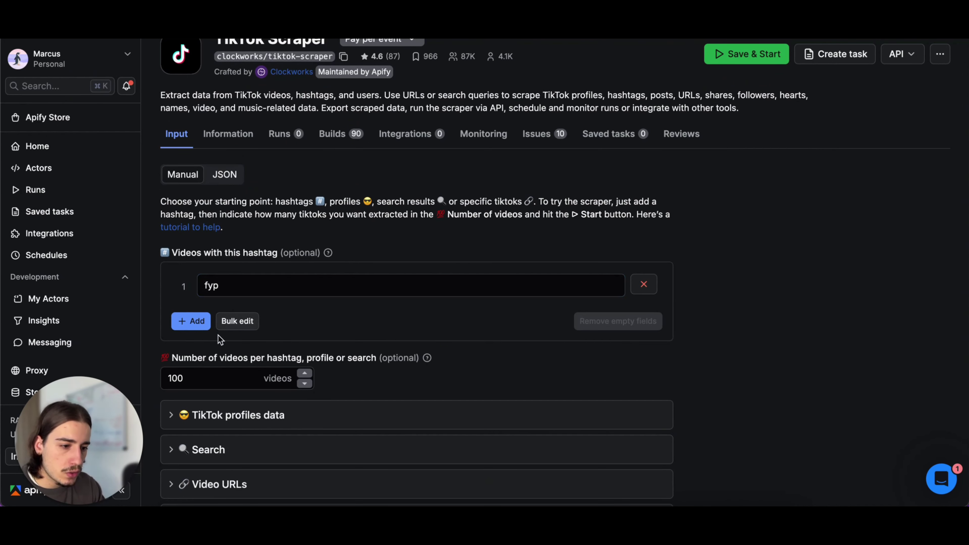
pyautogui.click(190, 321)
pyautogui.click(191, 360)
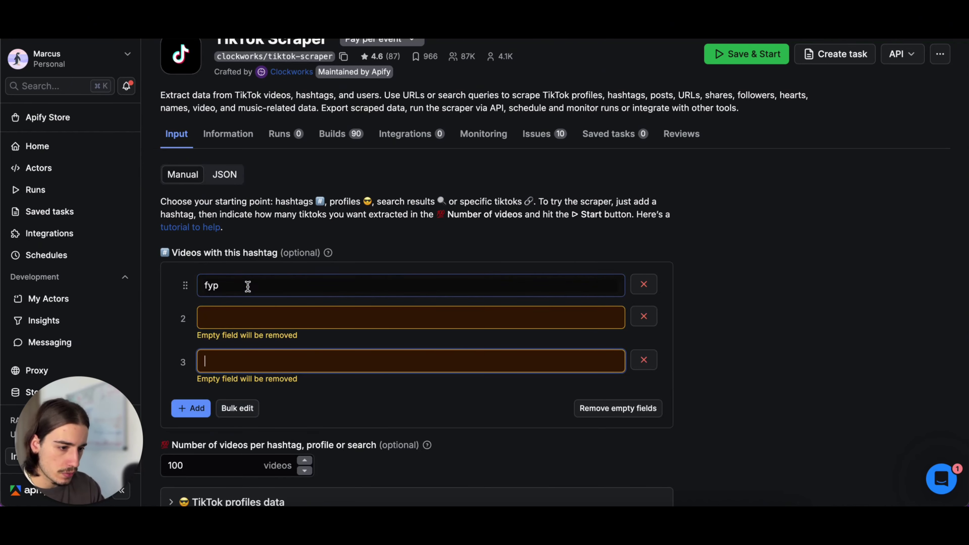
pyautogui.click(232, 177)
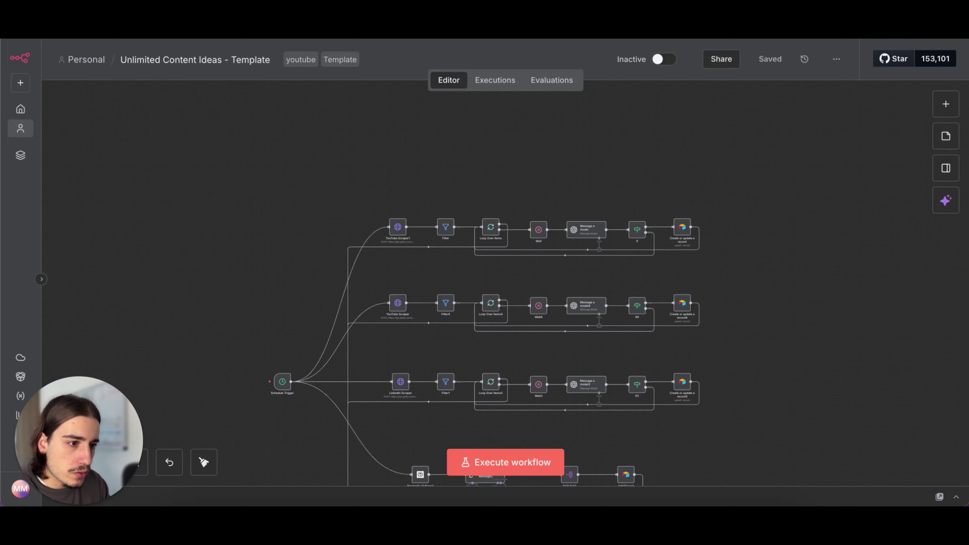
# - Examine the request URL and JSON body in the first branch's YouTube Scraper1 node
pyautogui.doubleClick(398, 228)
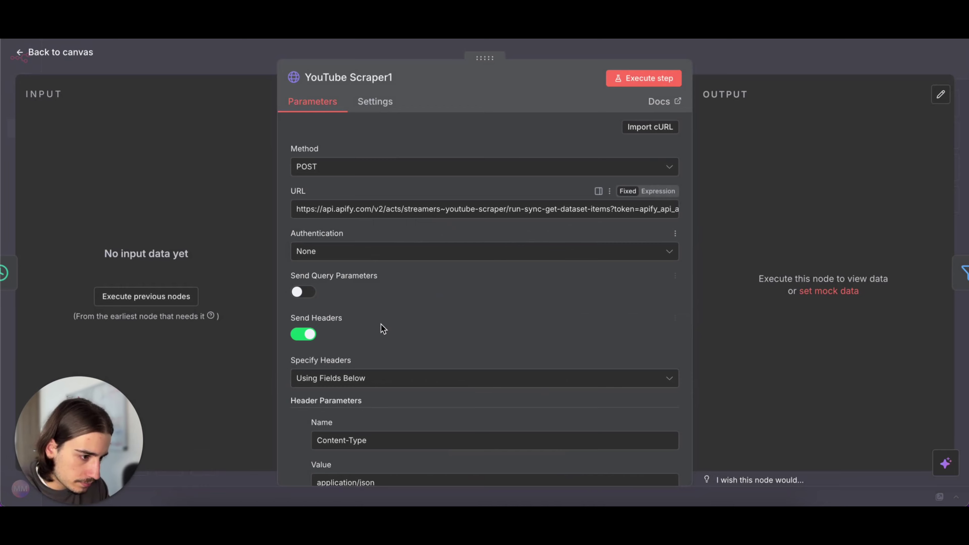
pyautogui.scroll(-10, 381, 324)
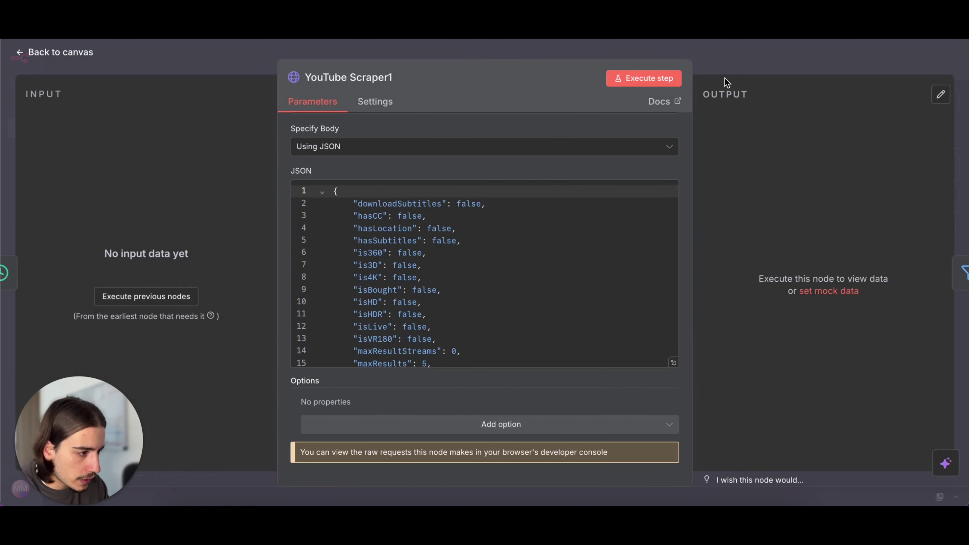
pyautogui.click(736, 71)
pyautogui.doubleClick(398, 226)
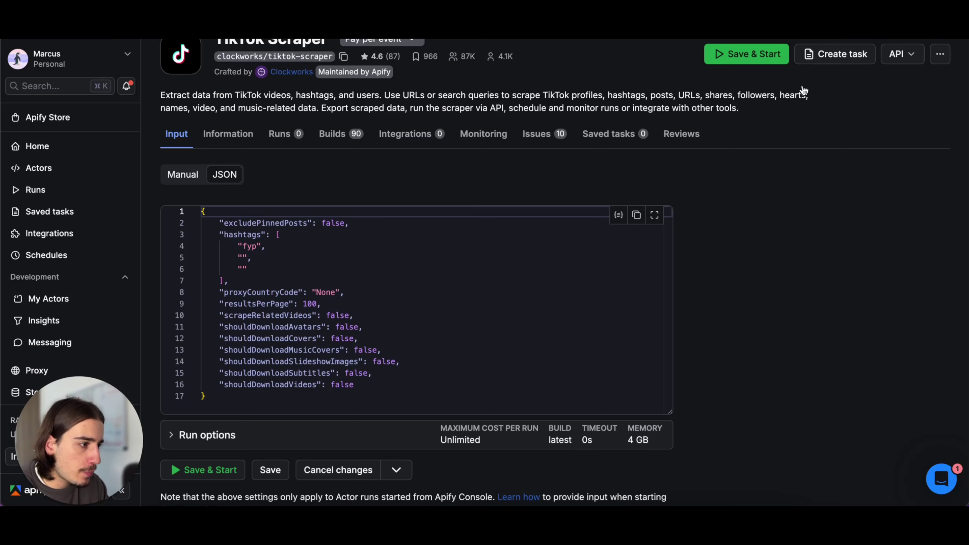
# - Look up the TikTok Scraper's "Run Actor synchronously and get dataset items" API endpoint in Apify, and return to the n8n canvas
pyautogui.click(899, 54)
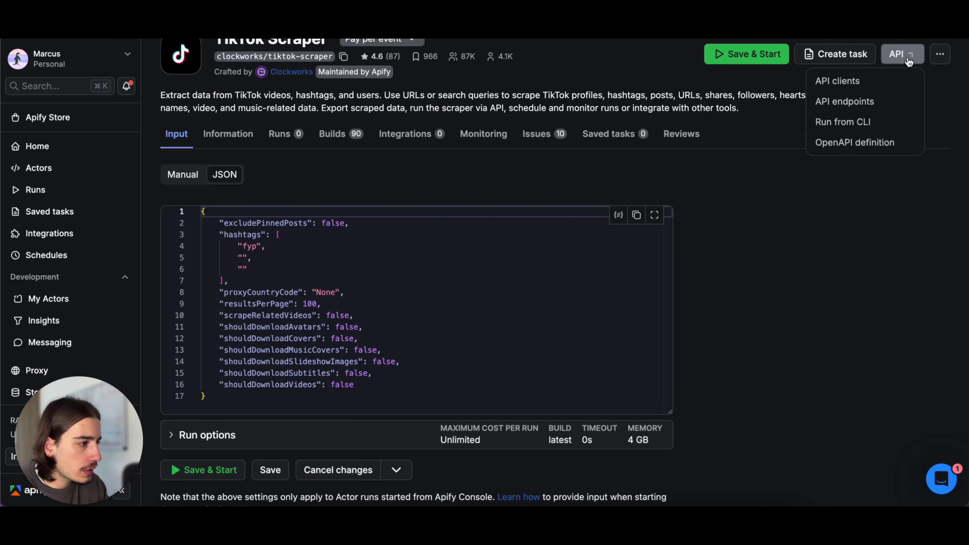
pyautogui.click(861, 101)
pyautogui.scroll(-10, 395, 289)
pyautogui.scroll(5, 395, 289)
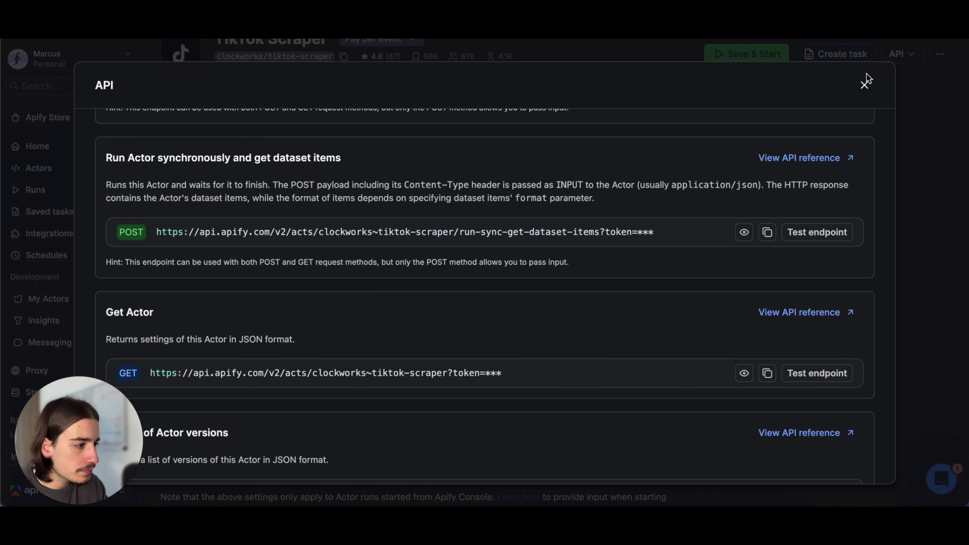
pyautogui.click(864, 85)
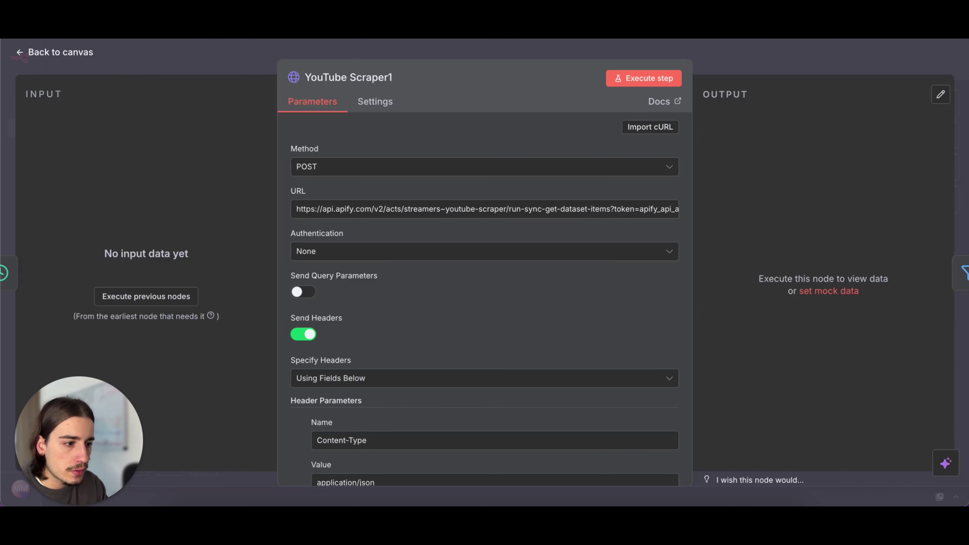
pyautogui.click(759, 62)
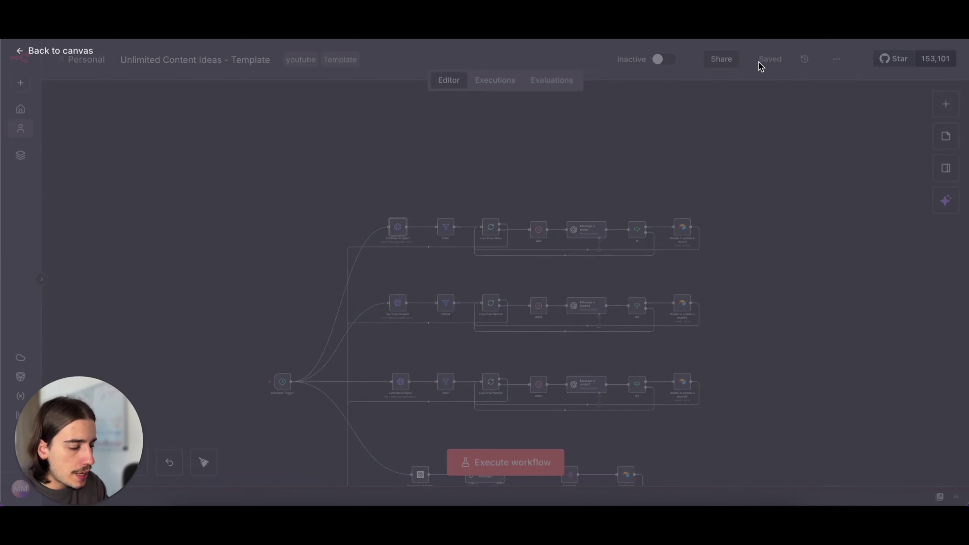
pyautogui.scroll(-3, 701, 167)
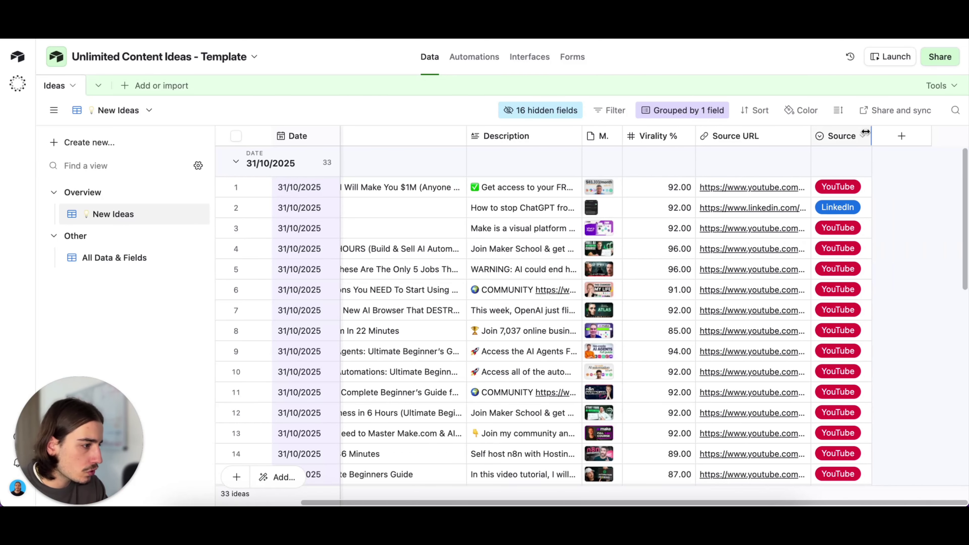
# - Switch to the Airtable Ideas table and add a "Tiktok" option to the Source single select field, saving the field
pyautogui.click(824, 134)
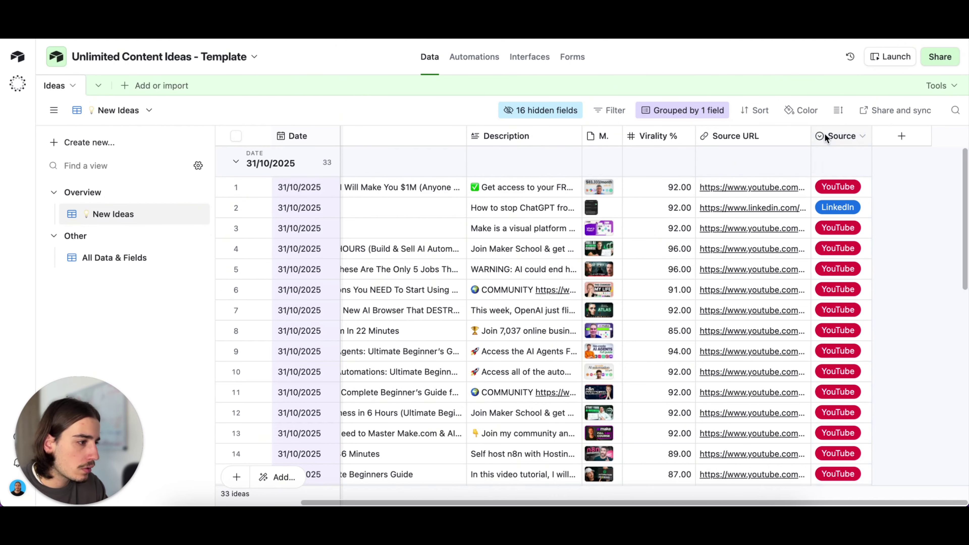
pyautogui.click(830, 162)
pyautogui.click(841, 140)
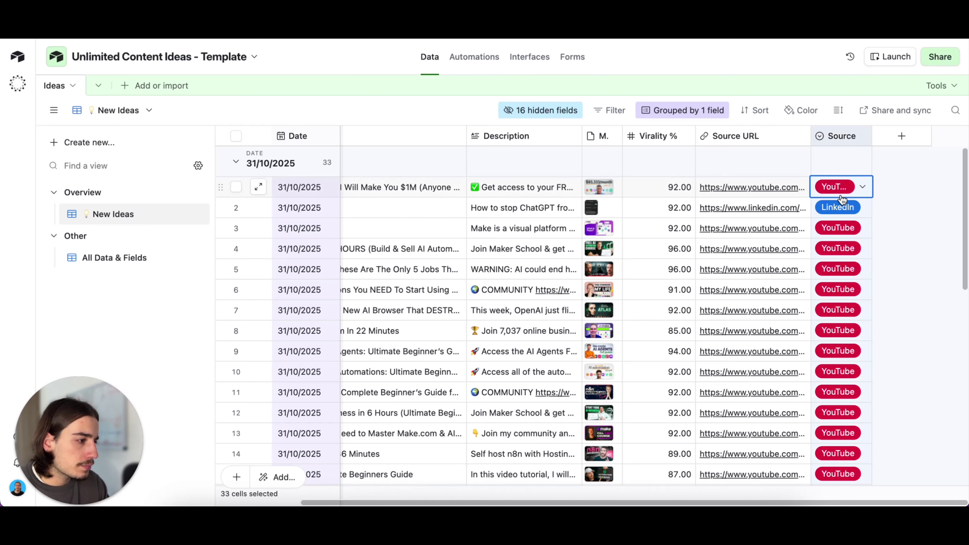
pyautogui.click(841, 194)
pyautogui.click(847, 141)
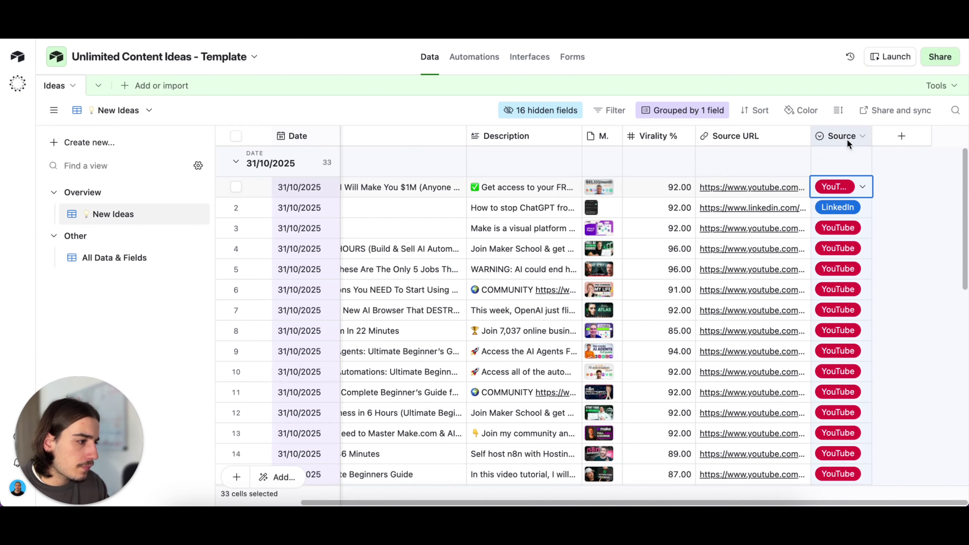
pyautogui.rightClick(851, 137)
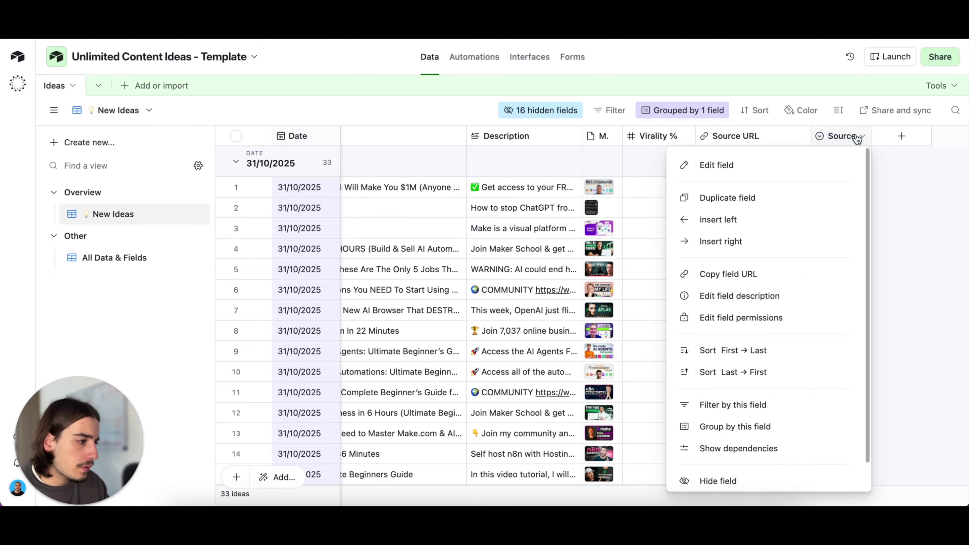
pyautogui.click(800, 163)
pyautogui.click(773, 375)
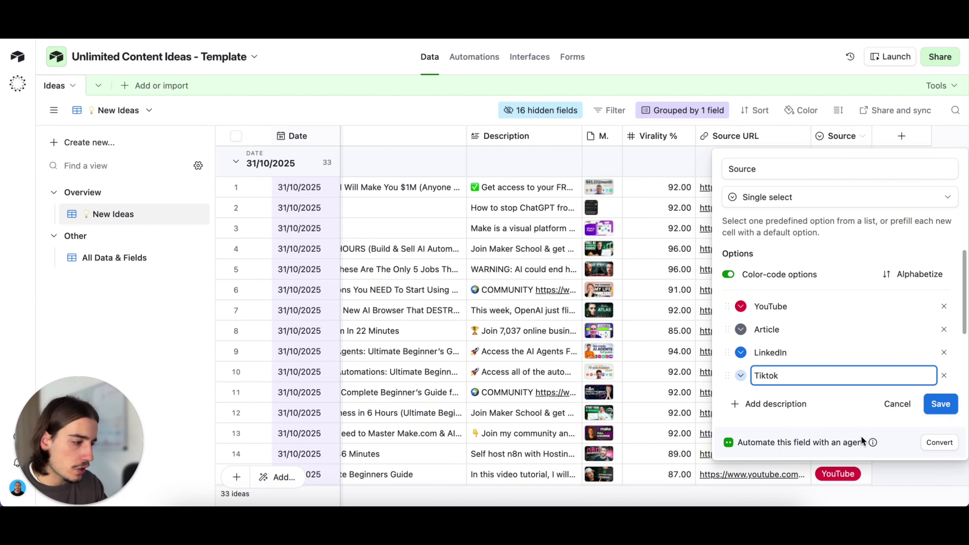
pyautogui.click(941, 404)
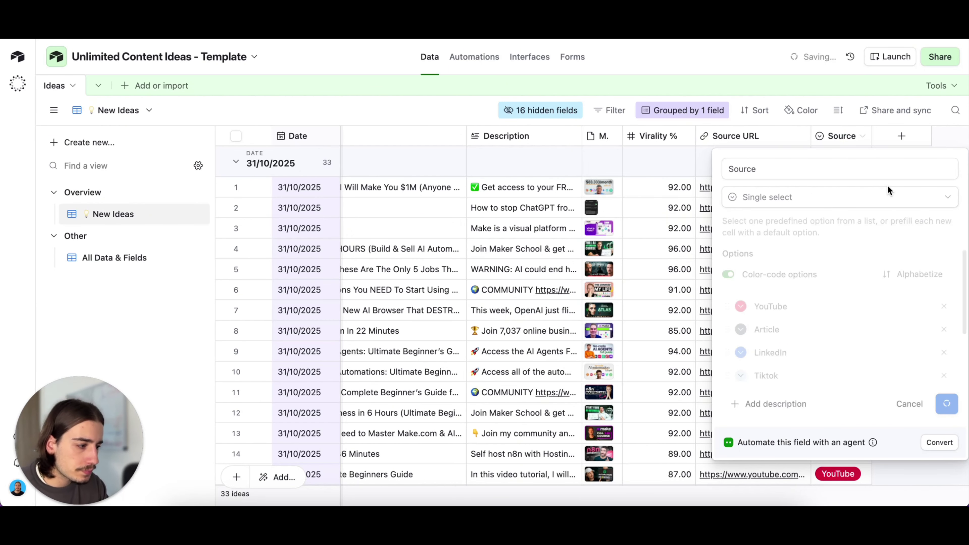